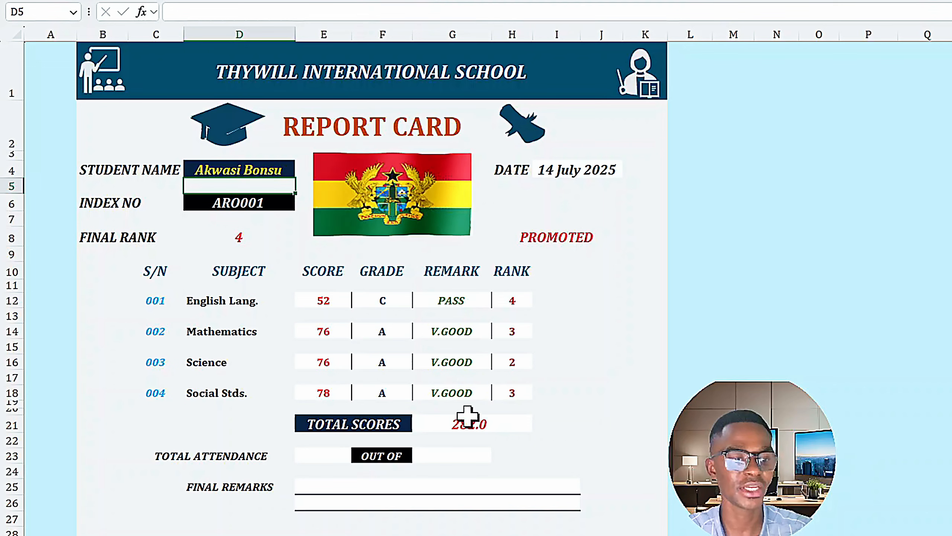
scroll(394, 413, down, 1)
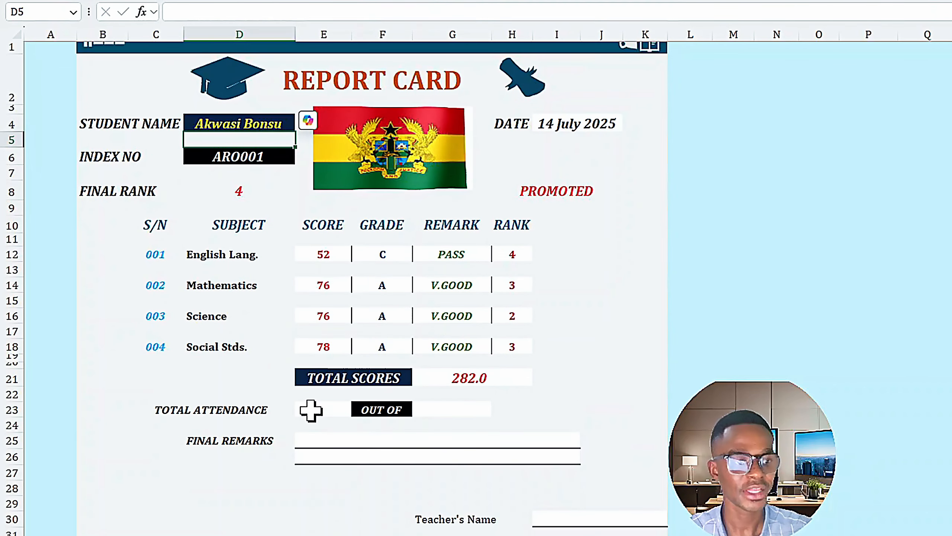
scroll(311, 410, up, 1)
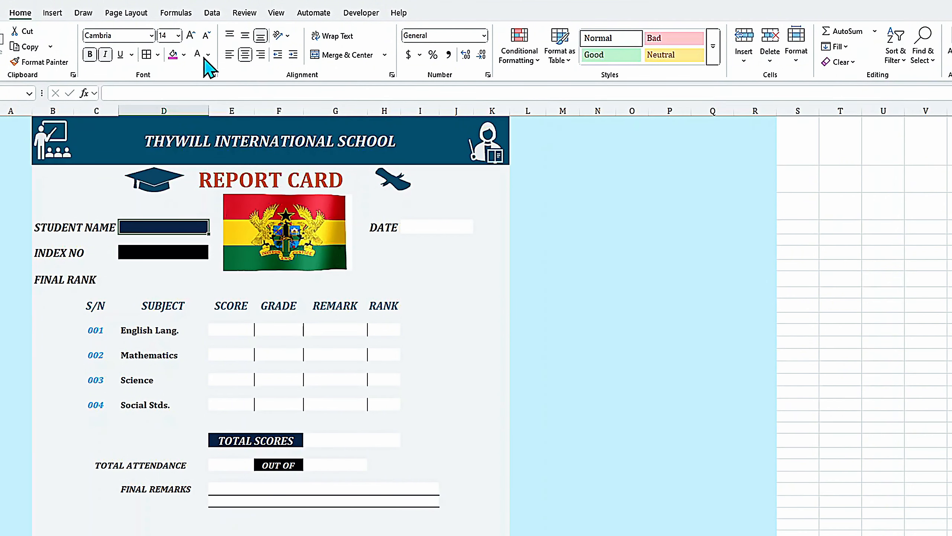
Set up data validation for the STUDENT NAME cell on the report card, allowing only a List
click(212, 13)
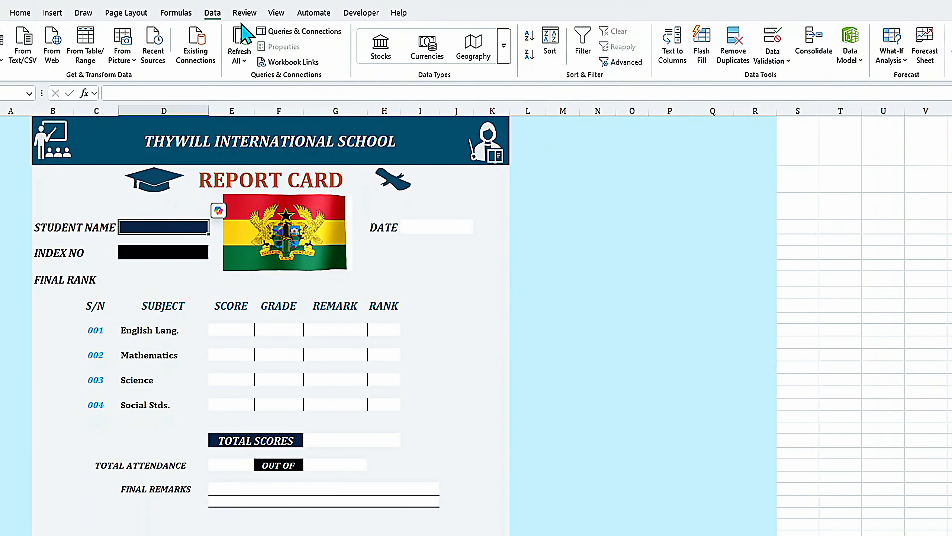
click(771, 60)
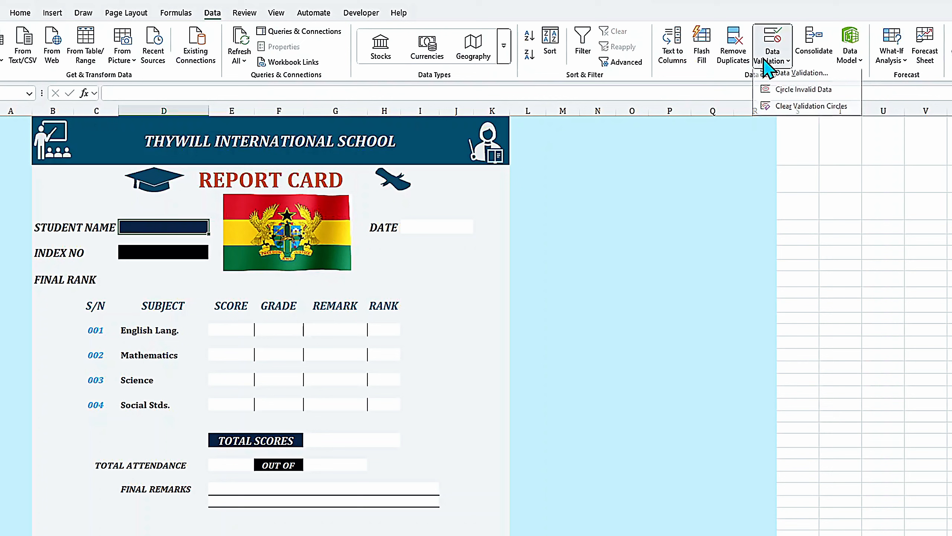
click(792, 77)
click(231, 254)
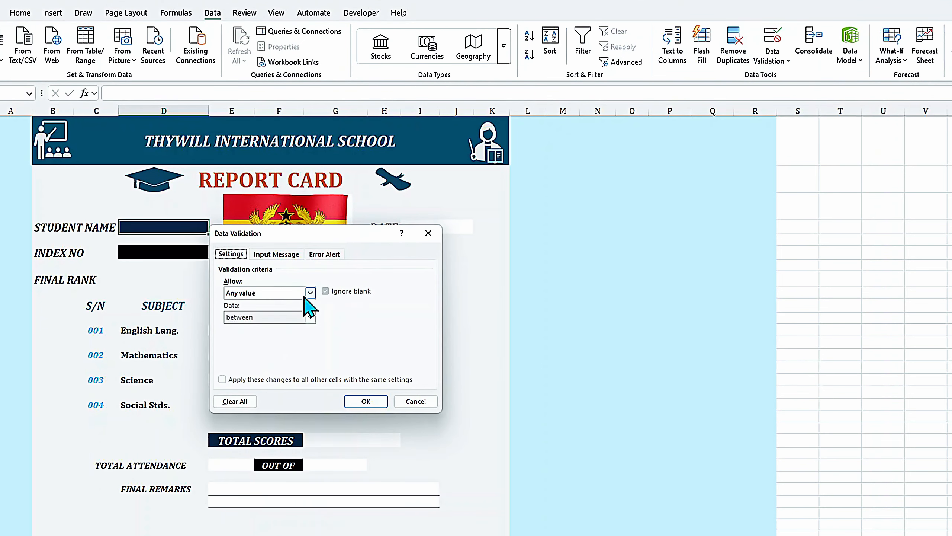
click(311, 293)
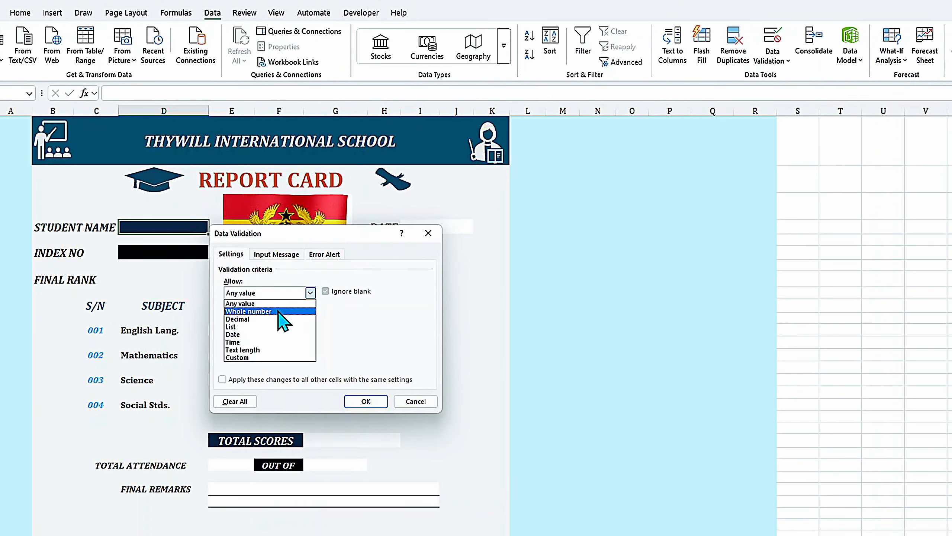
click(250, 327)
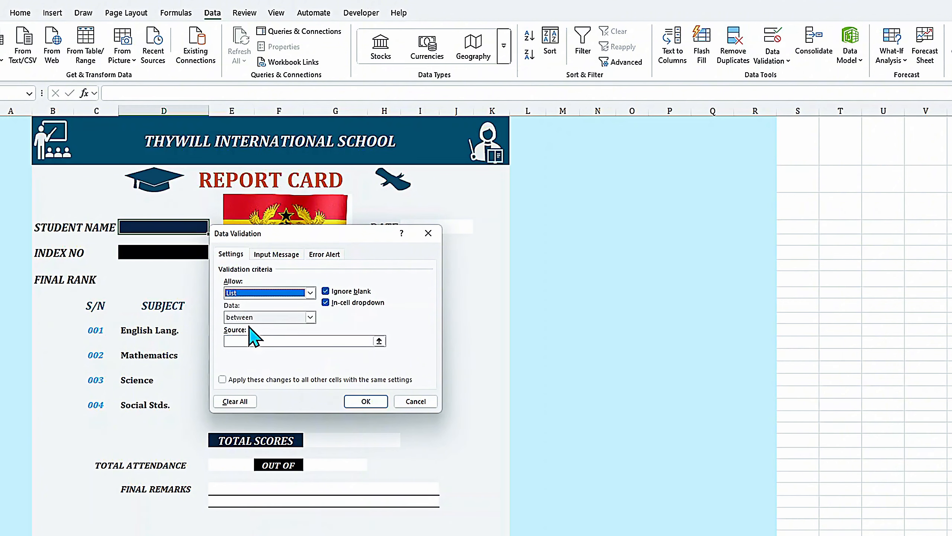
Use the student names ='STUDENT SCORES'!$D$5:$D$21 as the validation list's source and apply the rule
click(378, 339)
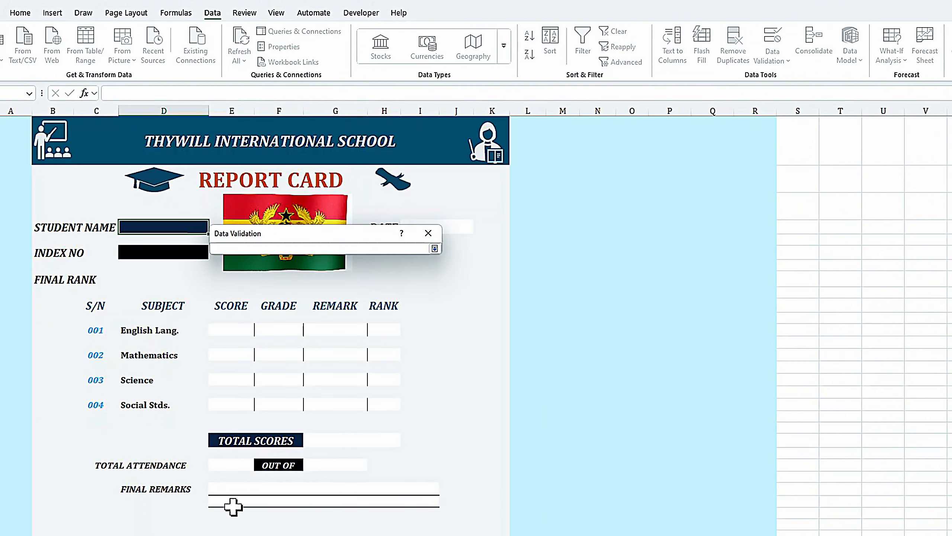
click(132, 534)
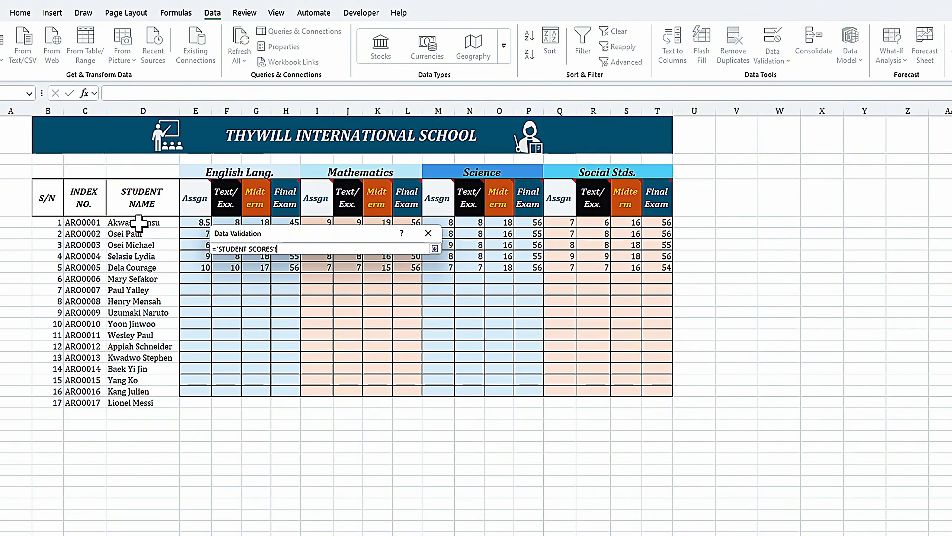
drag(139, 222, 137, 400)
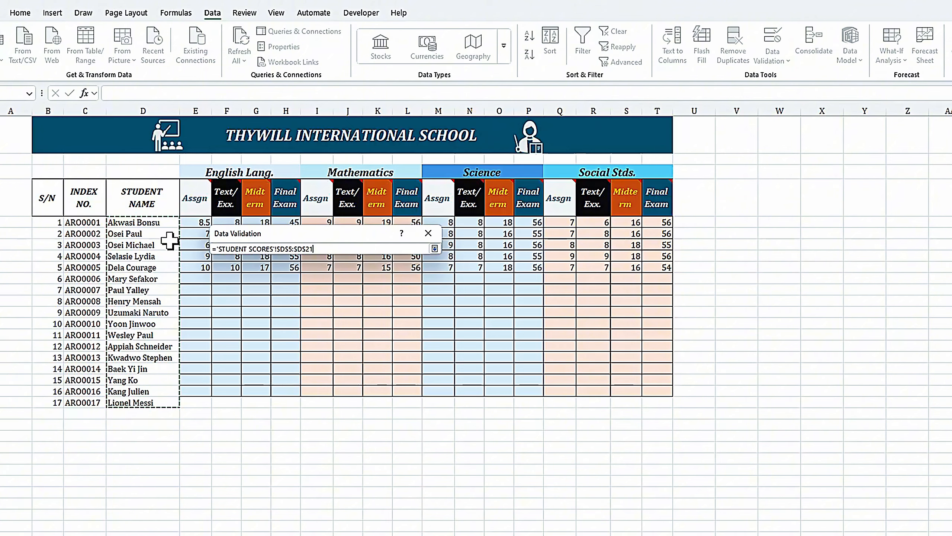
click(435, 249)
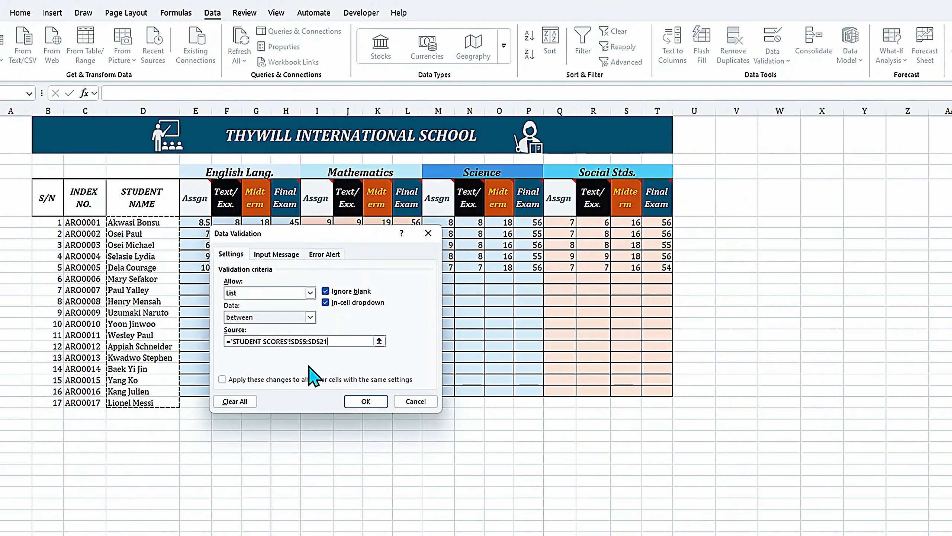
click(275, 255)
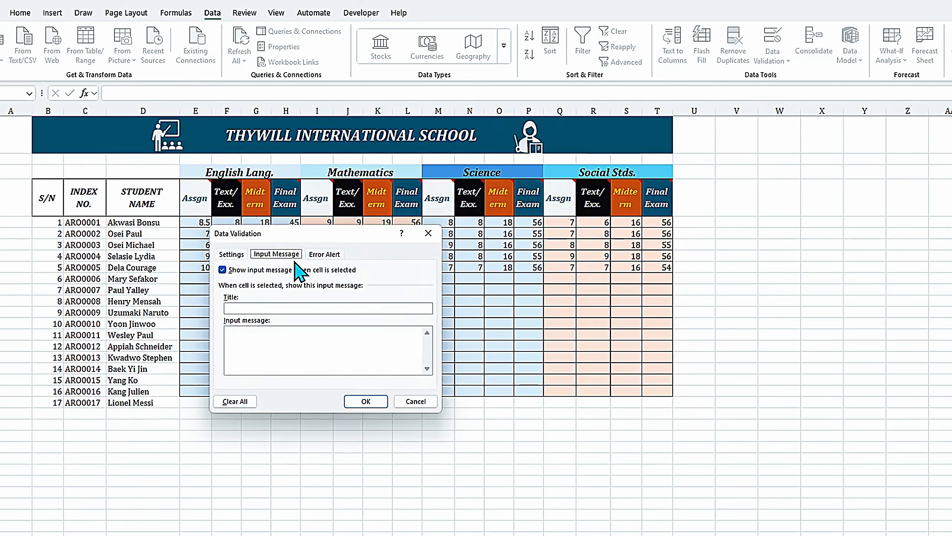
click(320, 263)
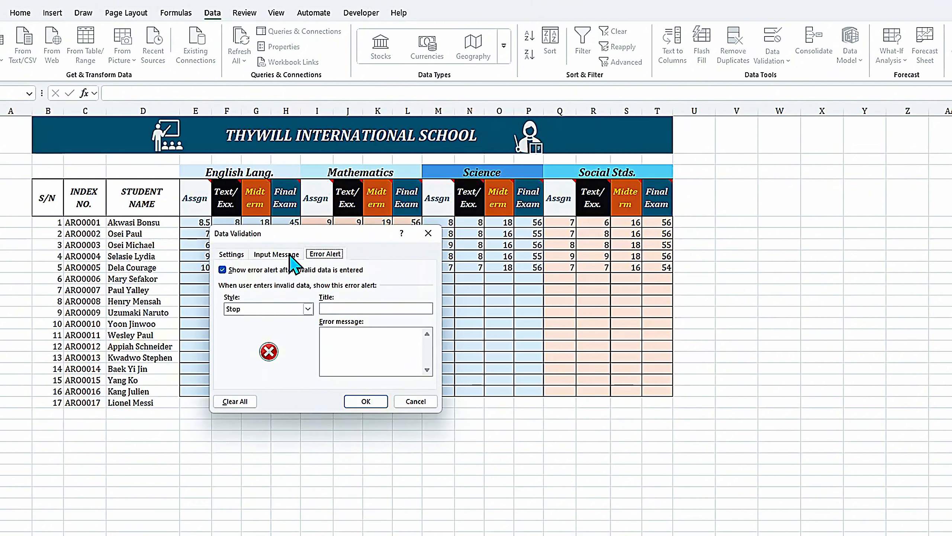
click(236, 258)
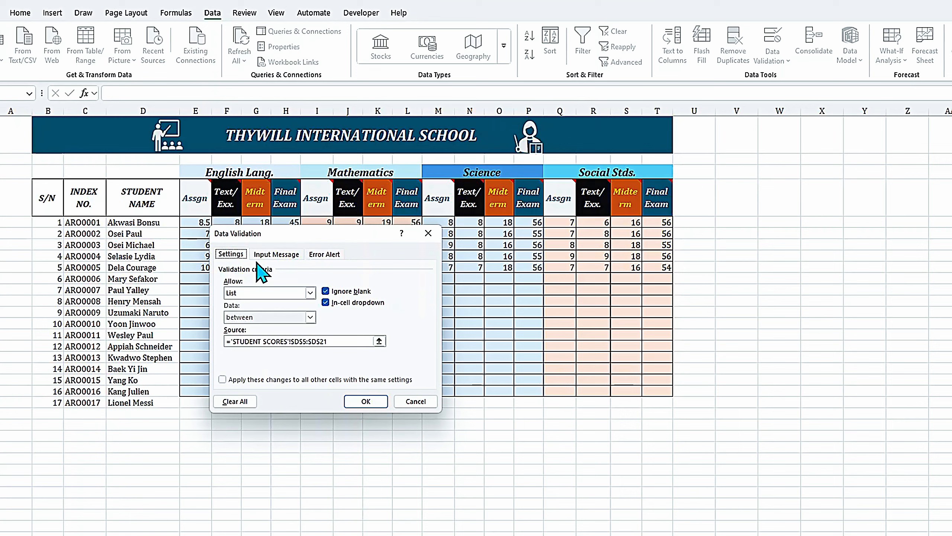
click(366, 400)
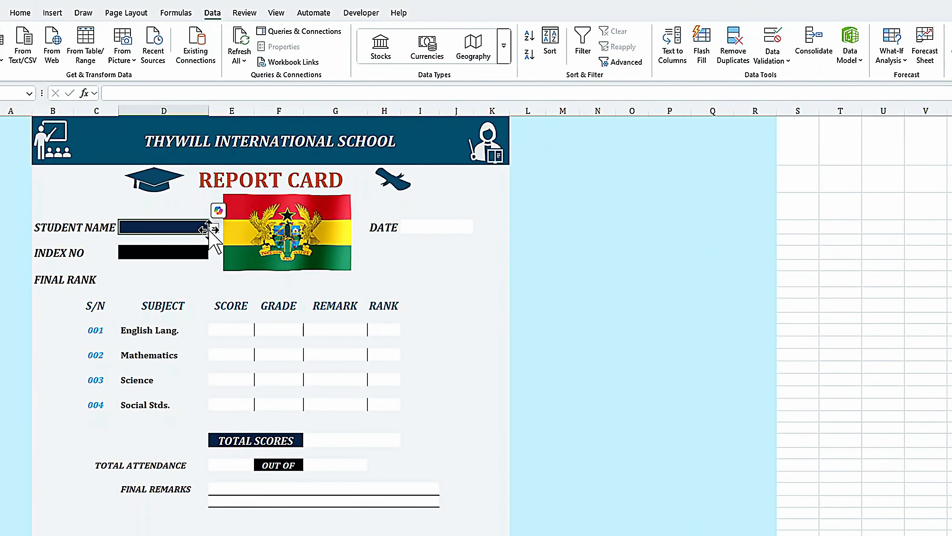
Browse the STUDENT NAME dropdown list, then filter it by "a" and choose the first matching student
click(214, 229)
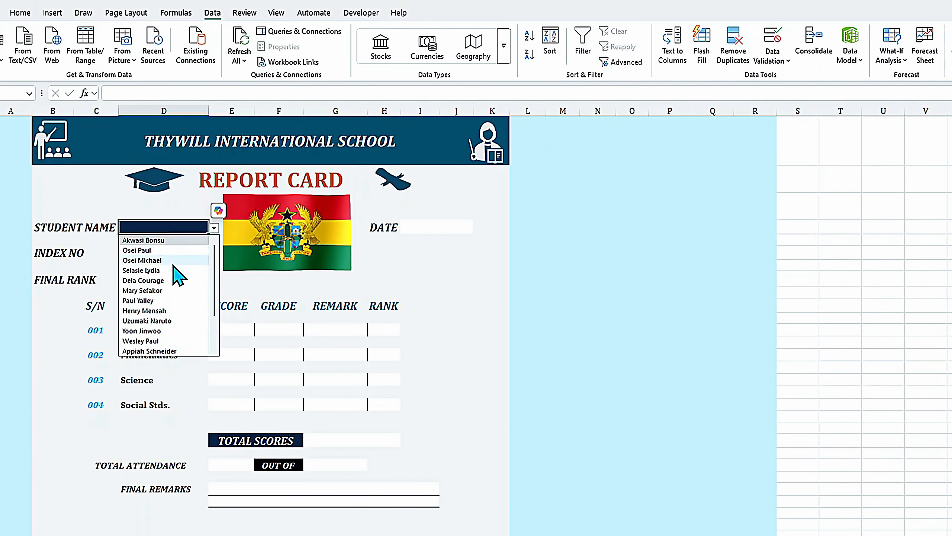
scroll(165, 272, down, 3)
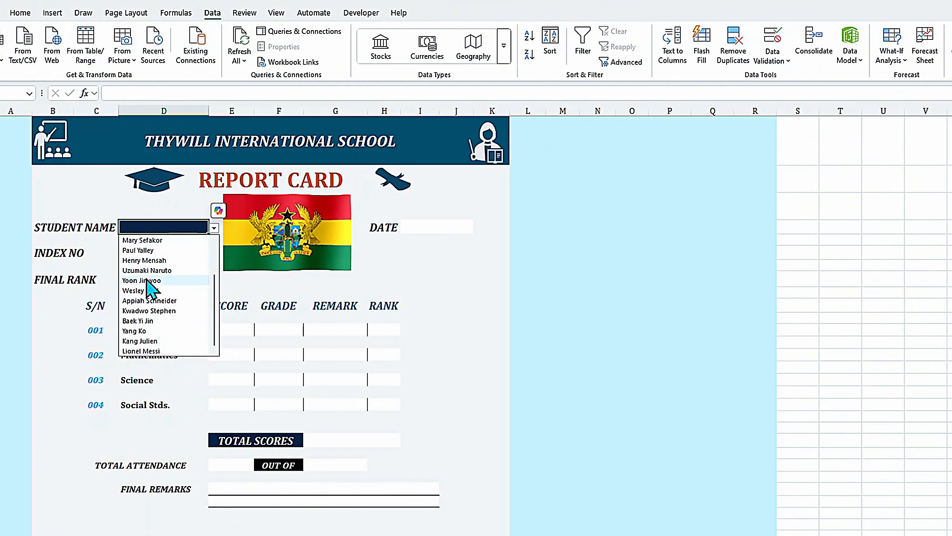
scroll(154, 268, up, 3)
click(153, 226)
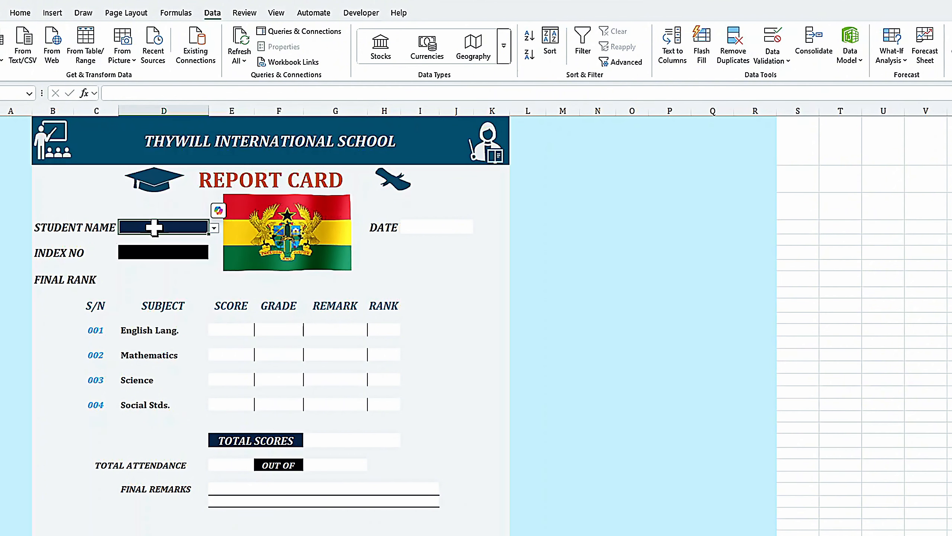
text(a)
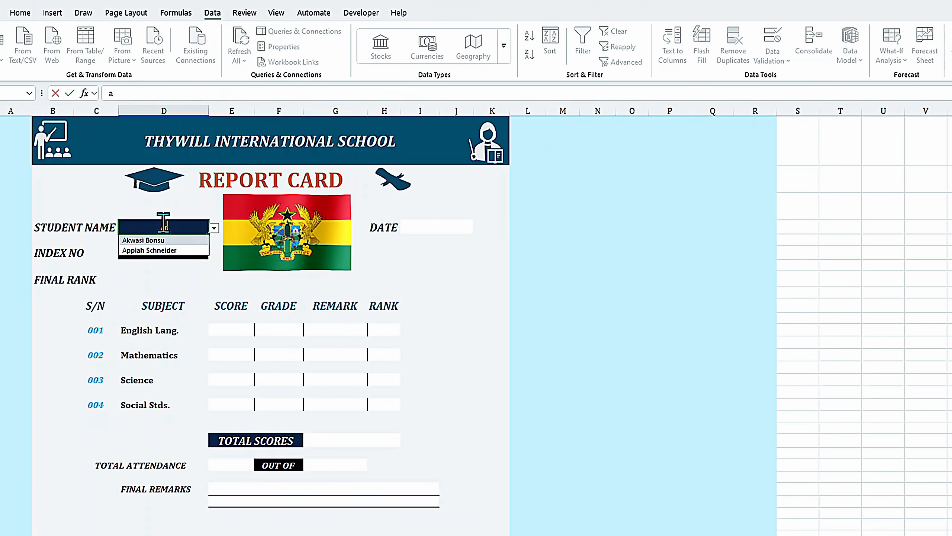
key(Down)
key(Return)
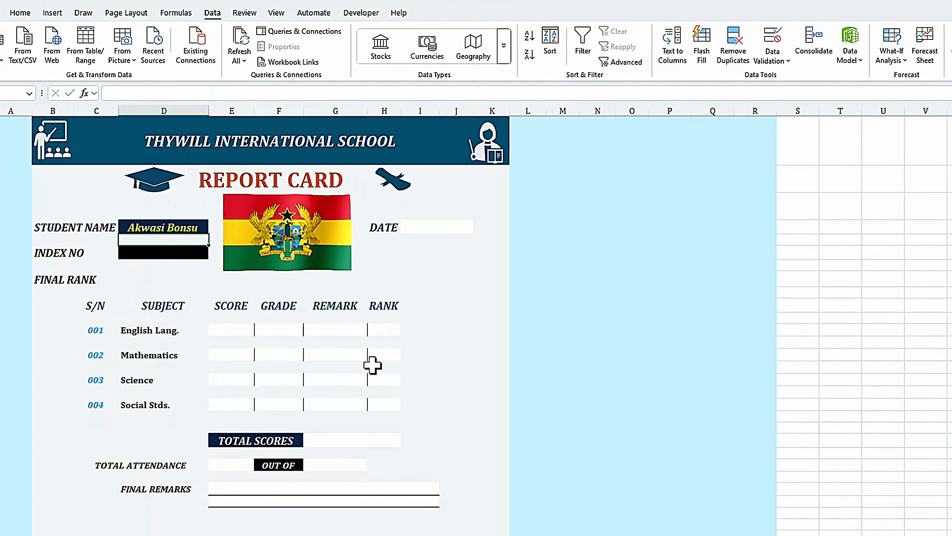
Begin an XLOOKUP formula in the INDEX NO cell with student name cell D4 as the lookup value
click(141, 251)
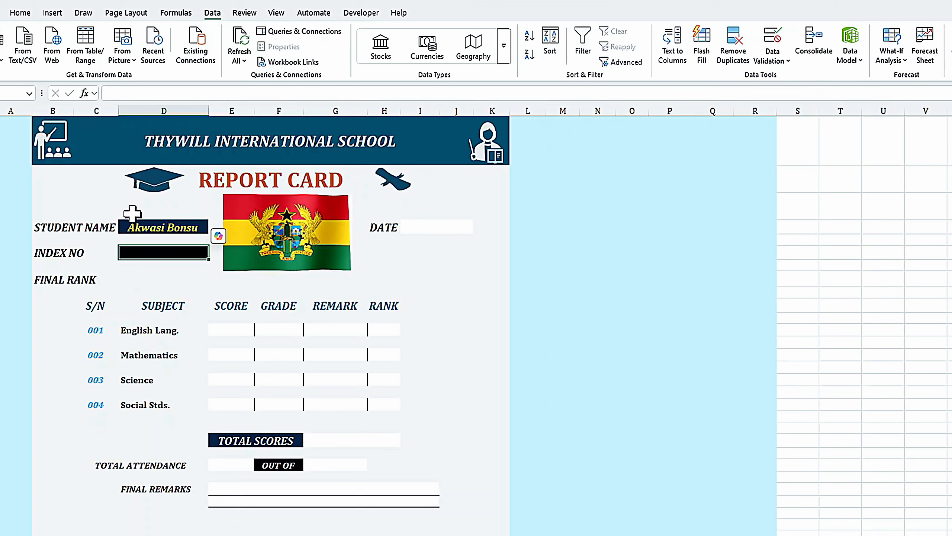
click(117, 94)
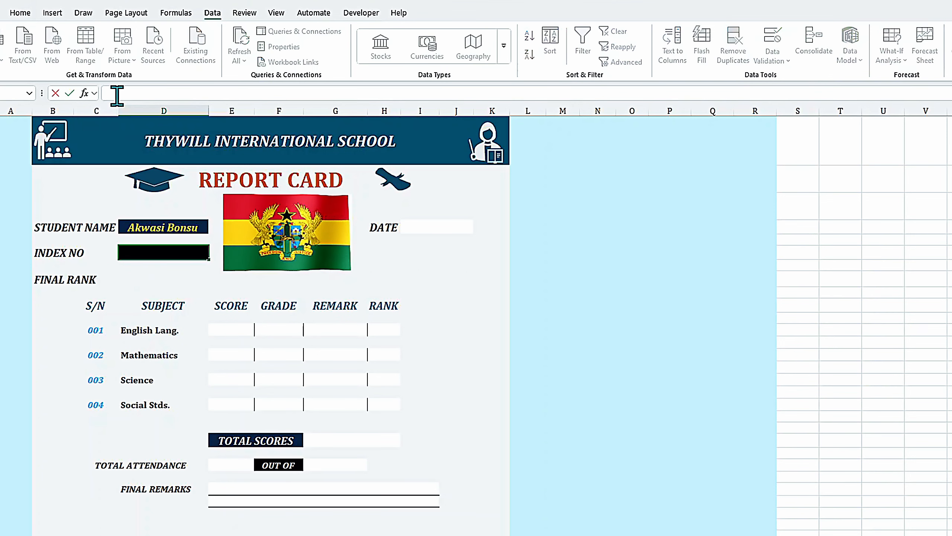
text(=xlo)
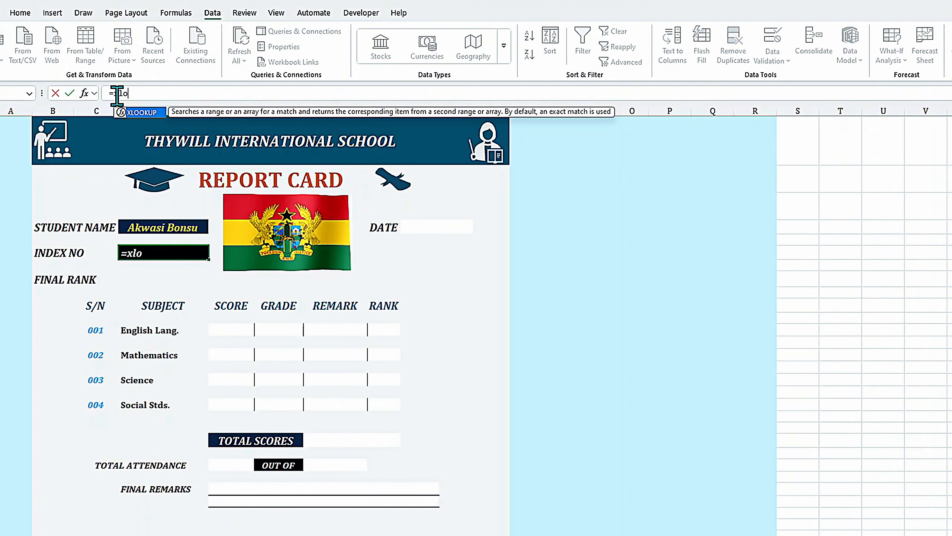
key(Tab)
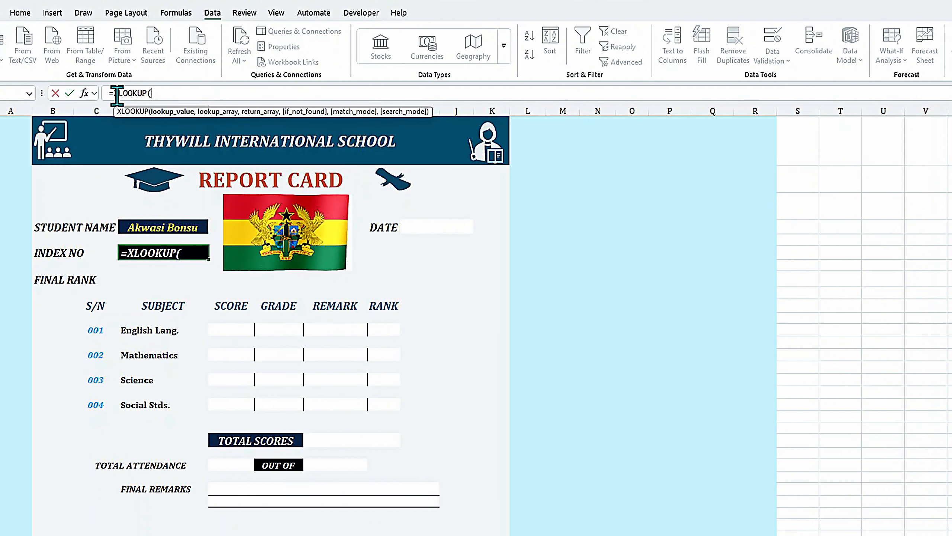
click(163, 228)
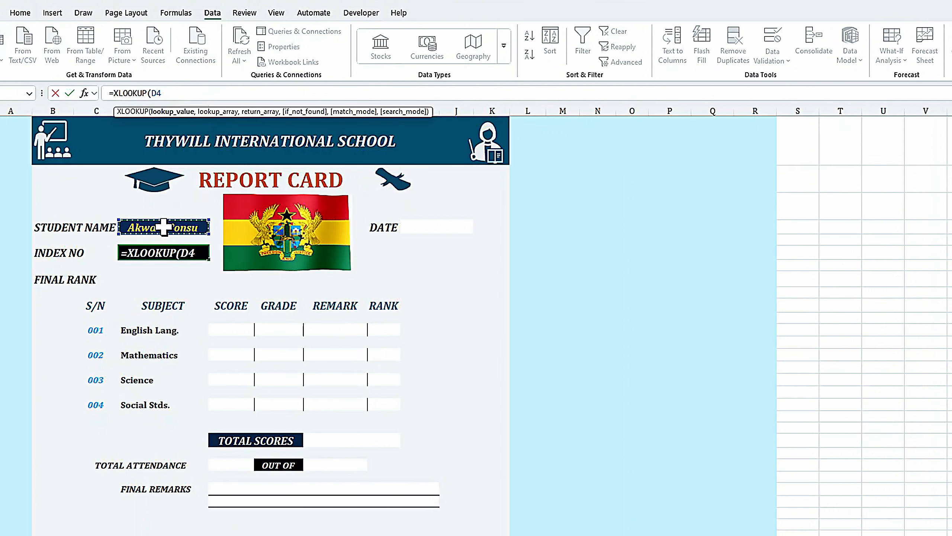
text(,)
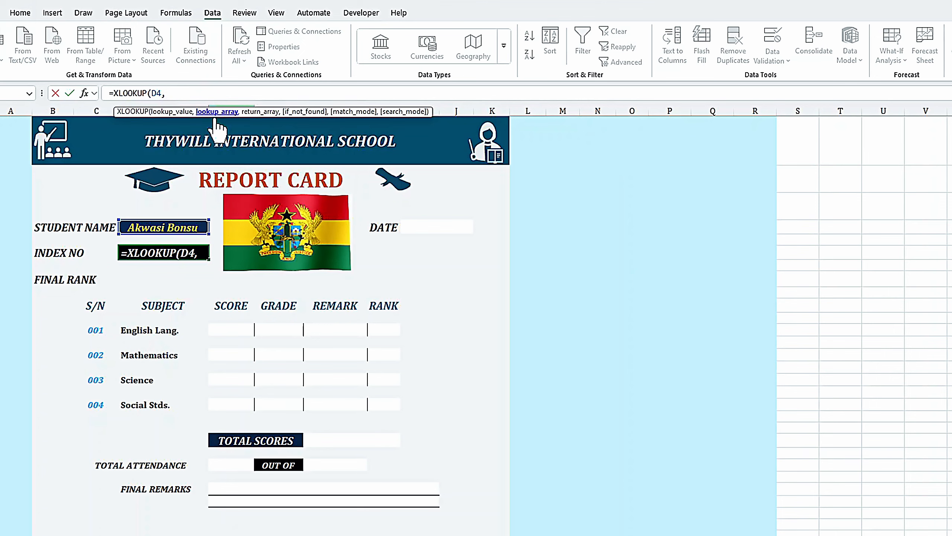
Add the student names 'STUDENT SCORES'!$D$5:$D$21 as the XLOOKUP's lookup array with absolute references
key(ctrl+Page_Down)
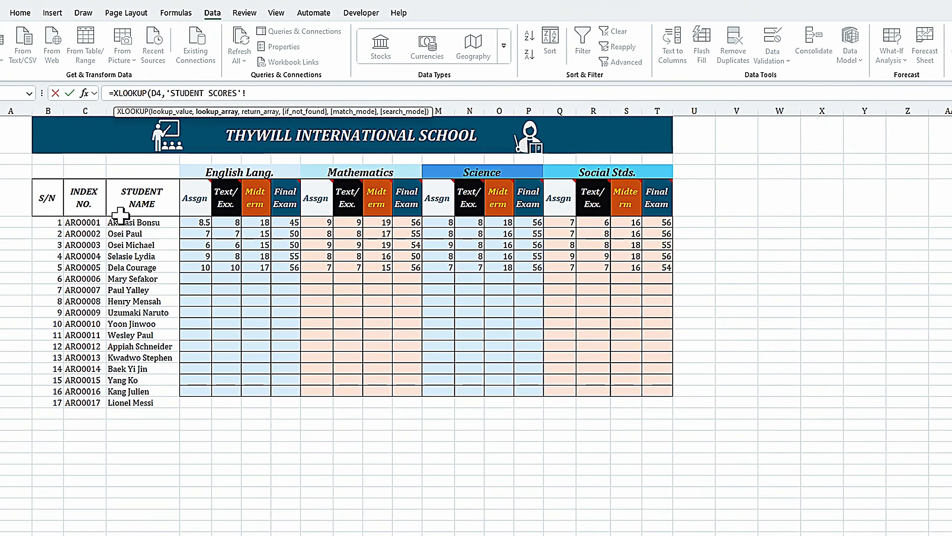
drag(122, 221, 130, 400)
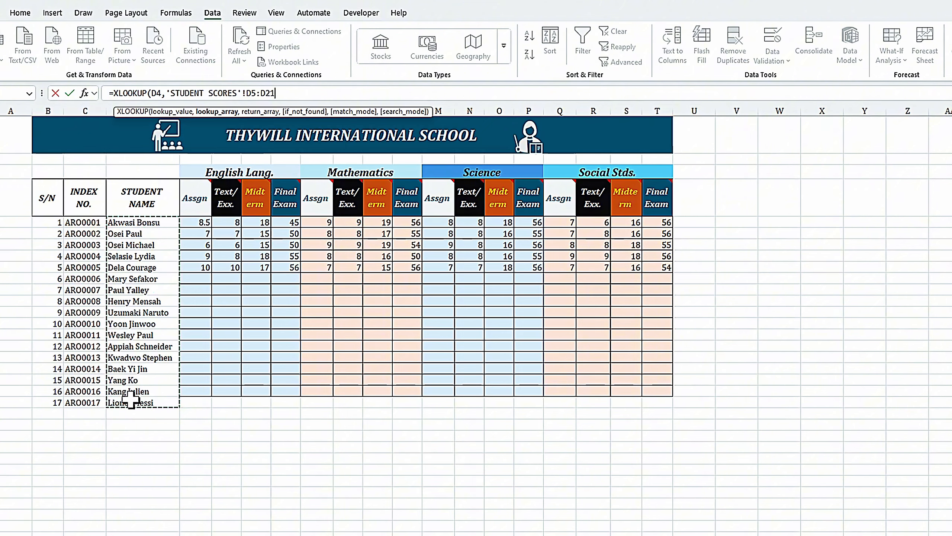
key(F4)
text(,)
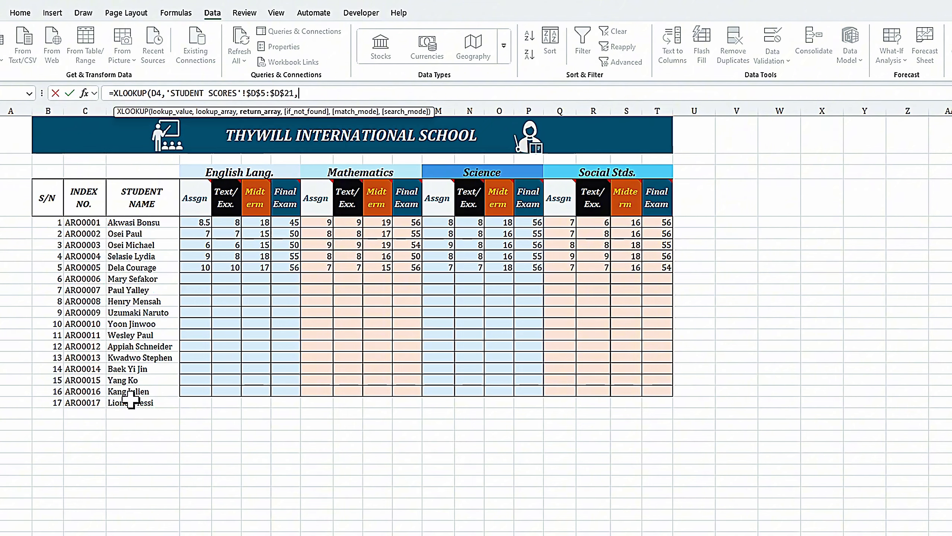
Complete the XLOOKUP with index numbers 'STUDENT SCORES'!$C$5# as the return array and an empty string if not found
click(85, 221)
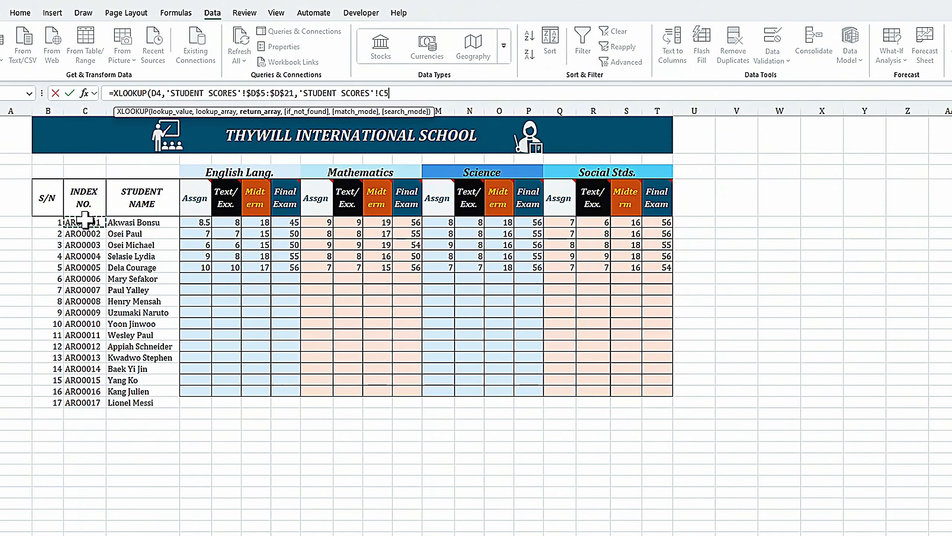
drag(84, 221, 79, 402)
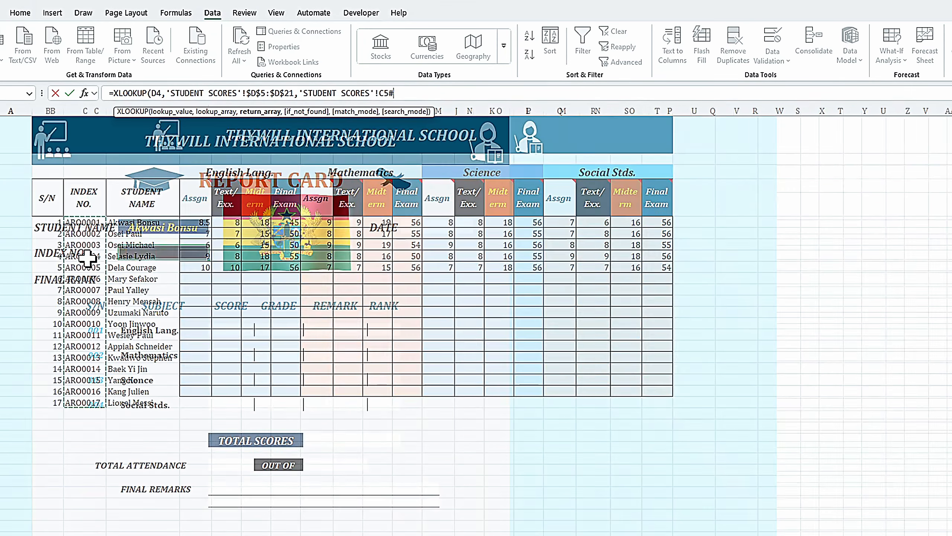
key(F4)
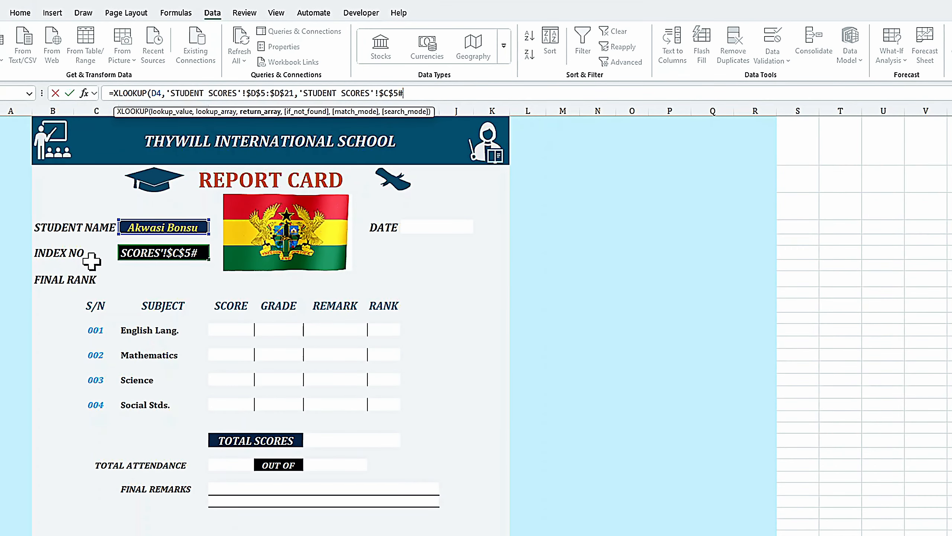
text(,)
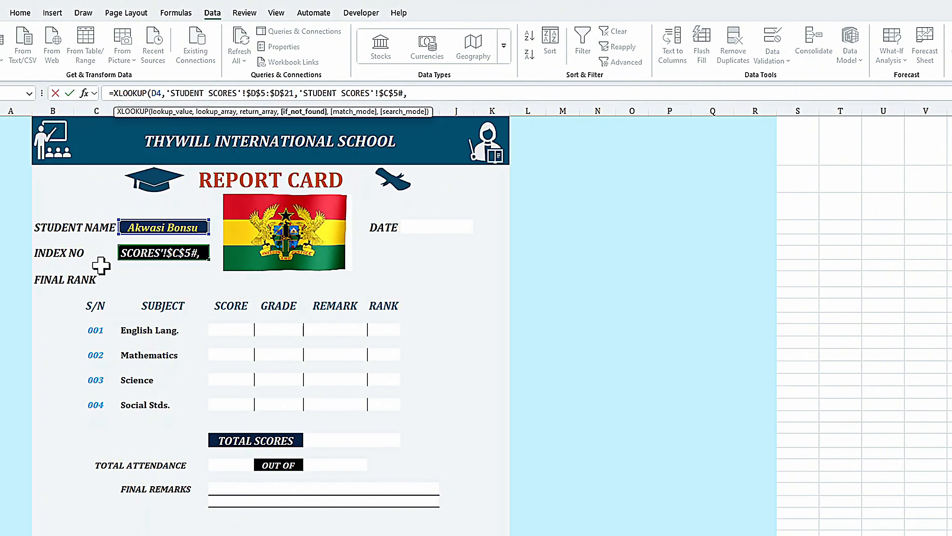
text(""))
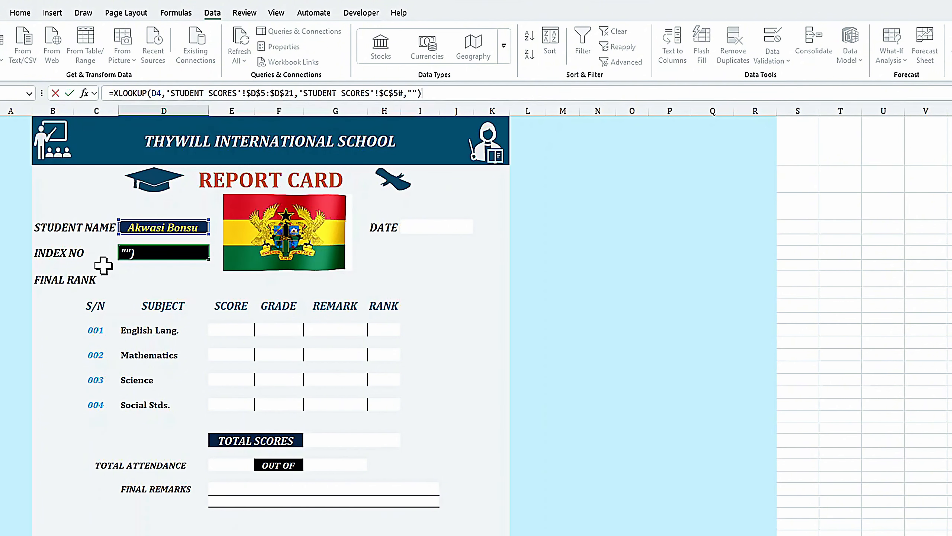
key(Return)
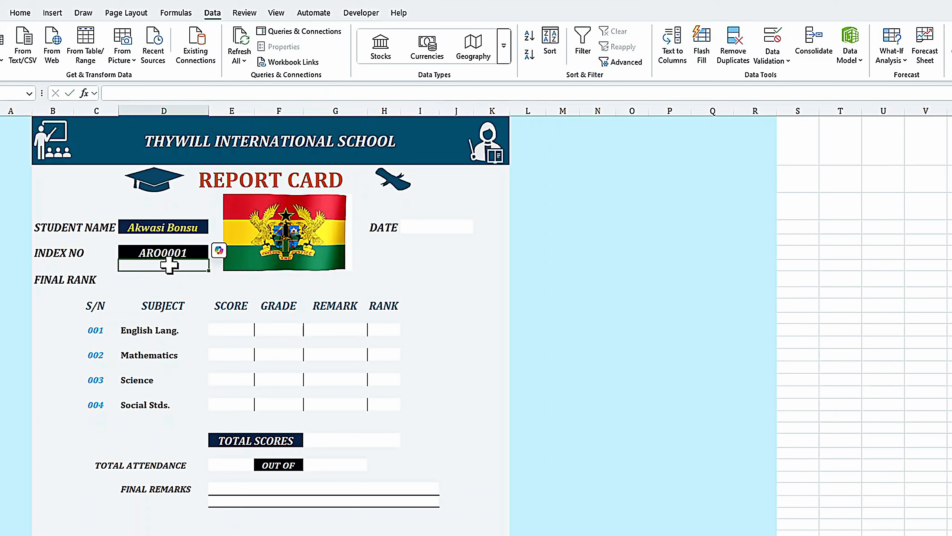
Choose the second student from the STUDENT NAME dropdown list
click(172, 224)
click(214, 228)
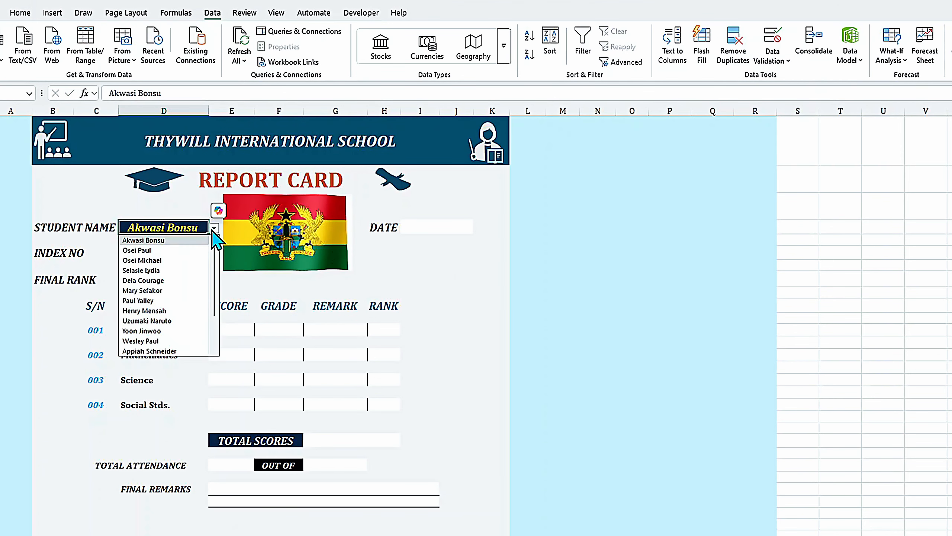
click(155, 250)
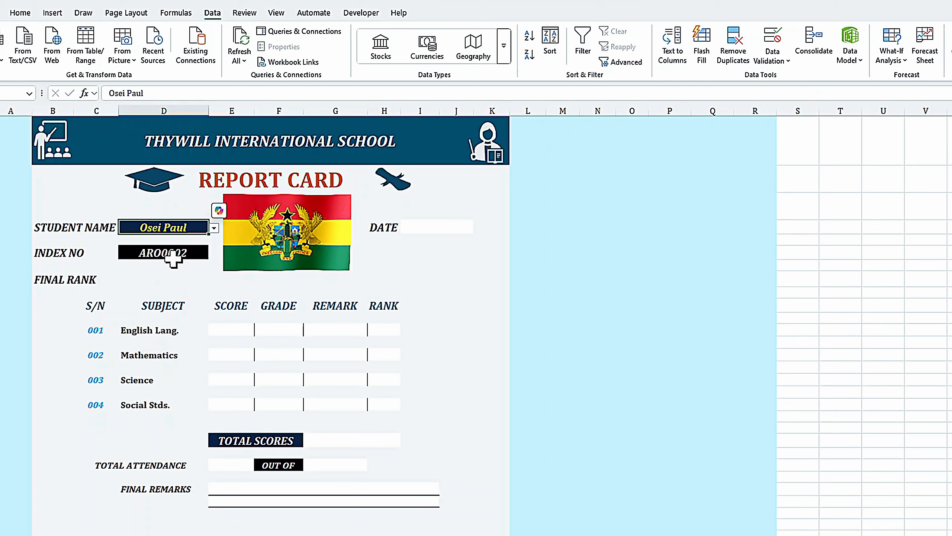
Enter the formula =TODAY() in the DATE cell of the report card
click(418, 228)
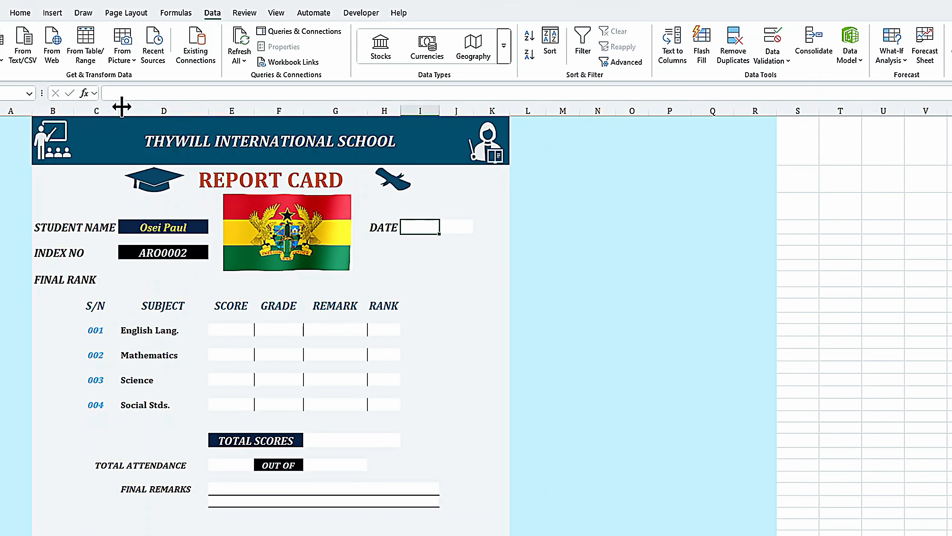
click(122, 92)
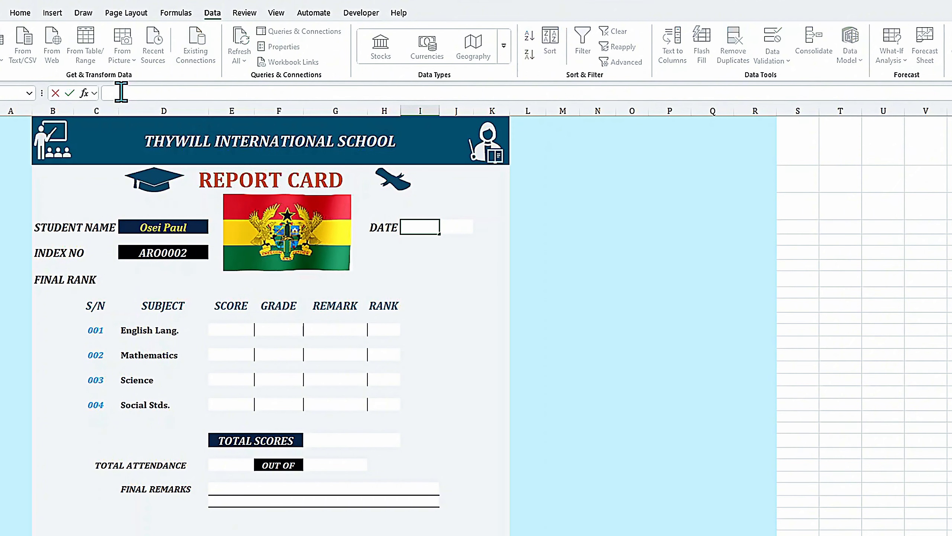
text(=today)
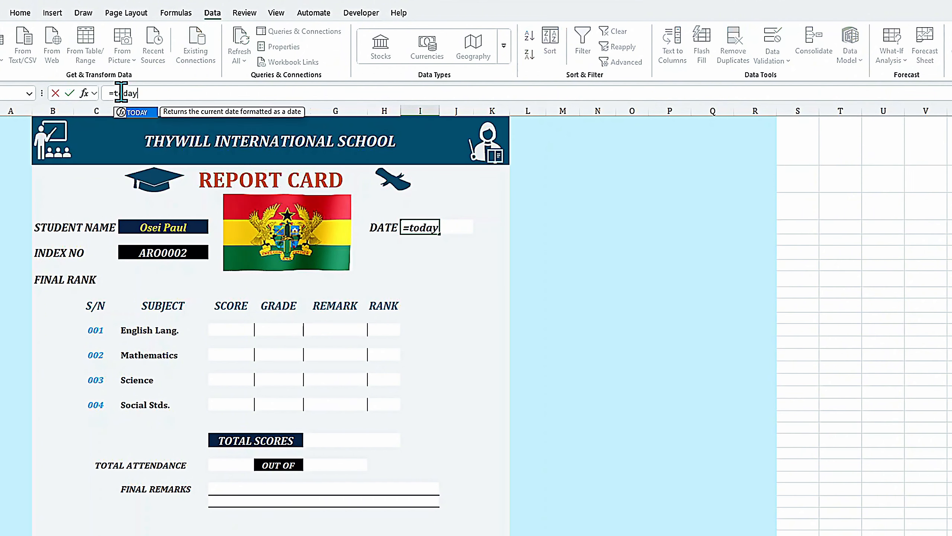
text(())
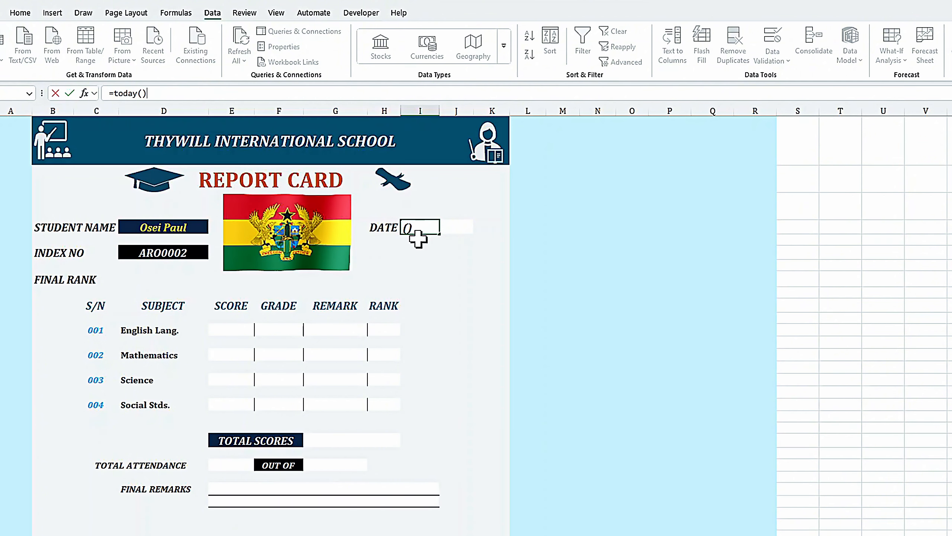
key(Return)
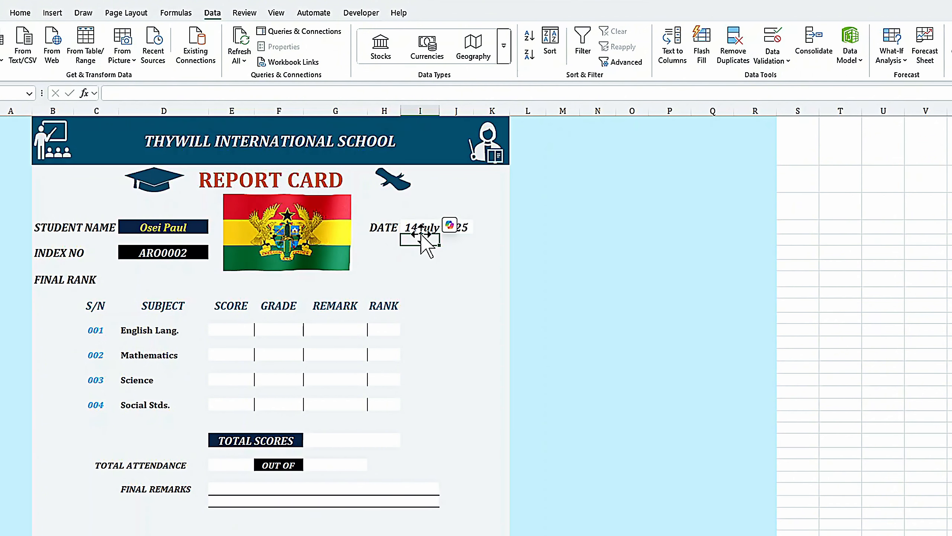
click(406, 226)
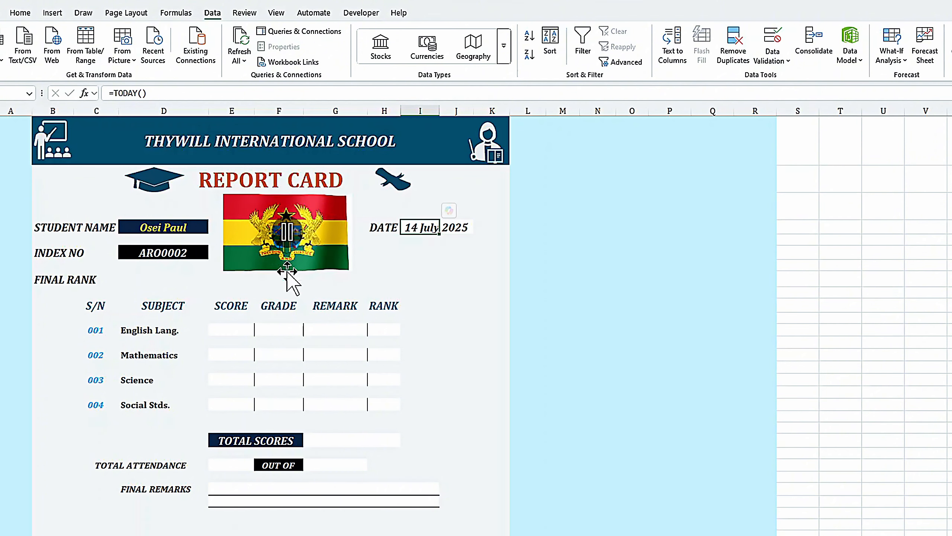
click(223, 329)
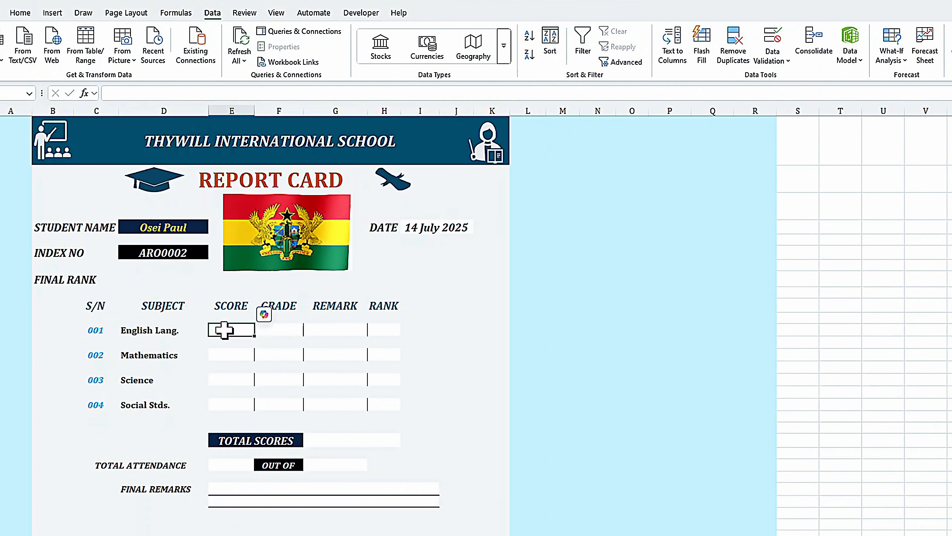
click(274, 331)
click(340, 330)
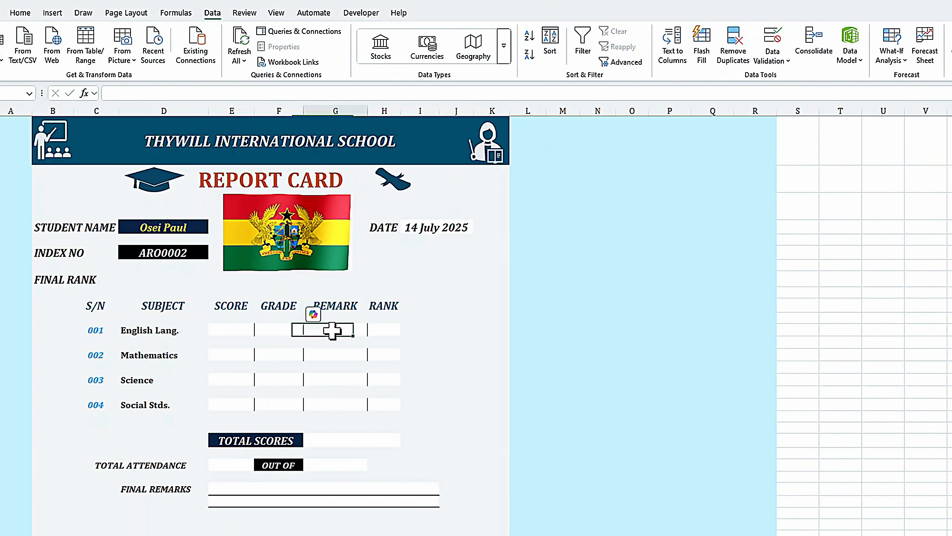
click(379, 329)
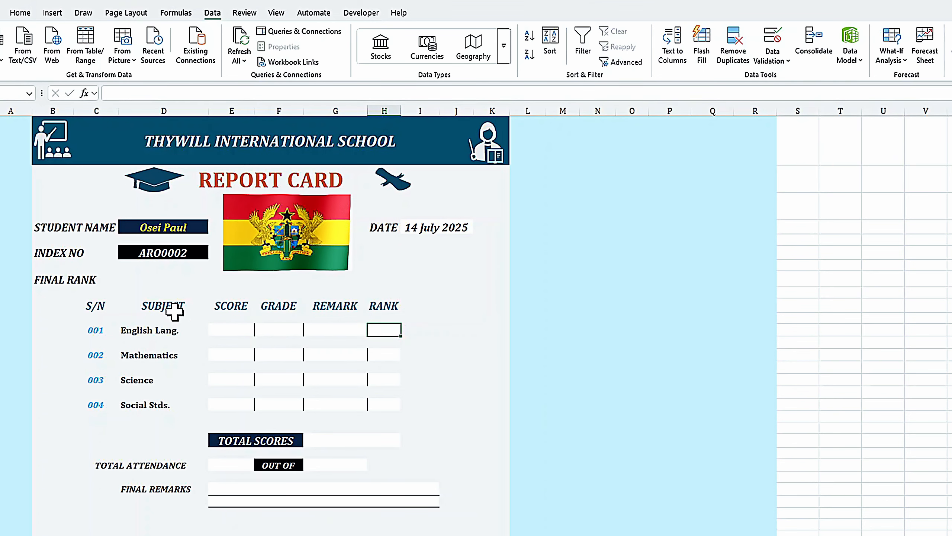
Begin an IF formula in the English Lang. SCORE cell testing whether 'REPORT CARD'!D12 equals 'FINAL GRADE '!D3
click(234, 329)
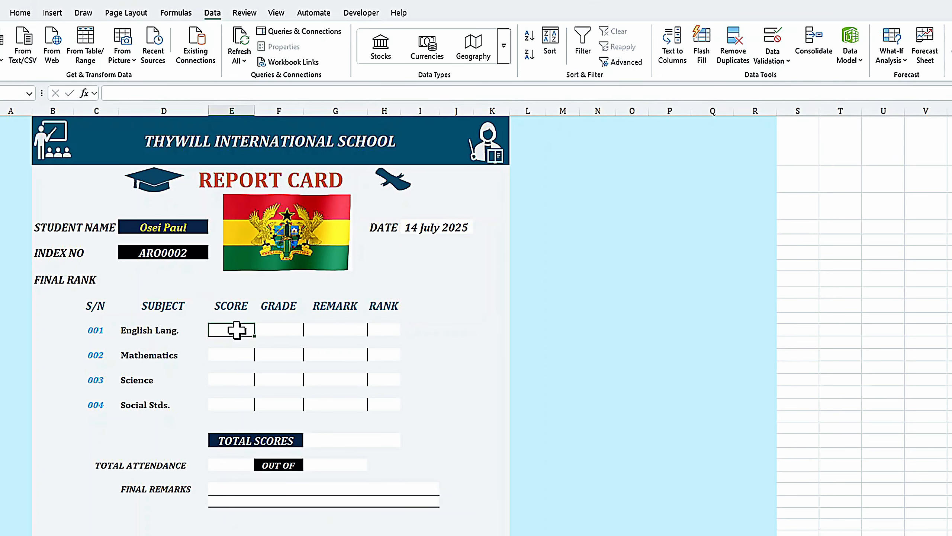
double_click(231, 332)
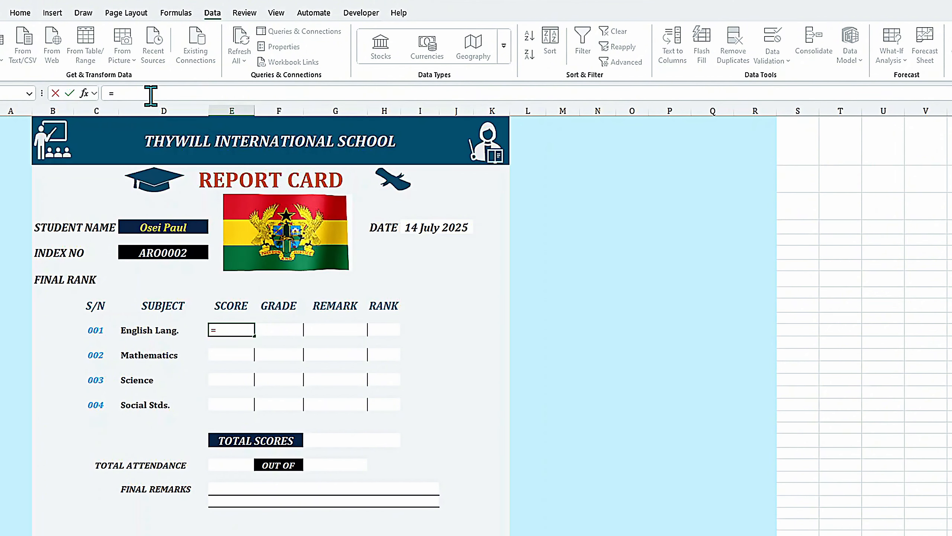
text(=if)
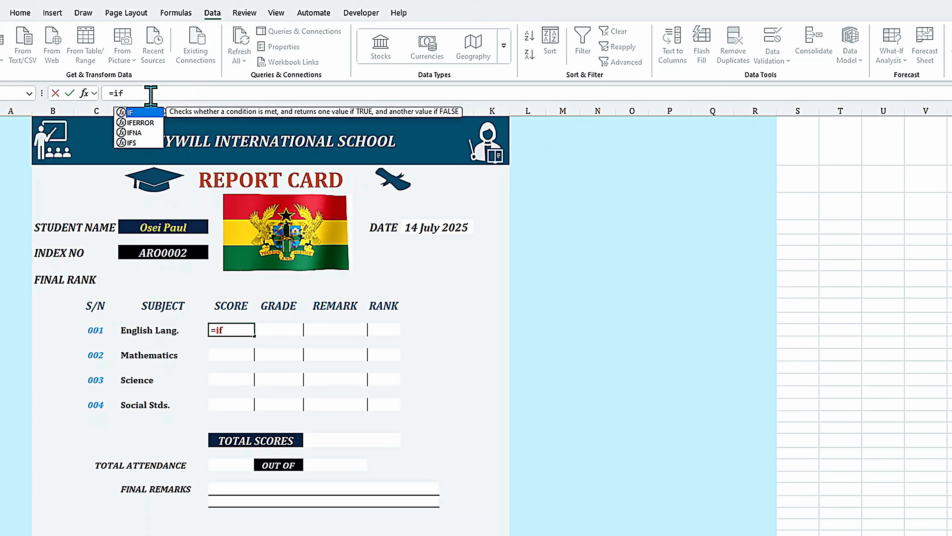
key(Tab)
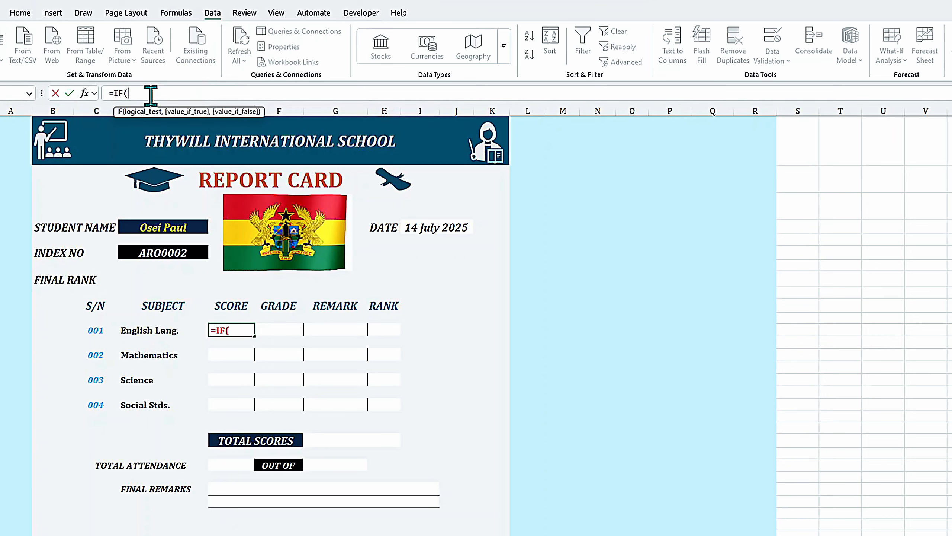
click(153, 329)
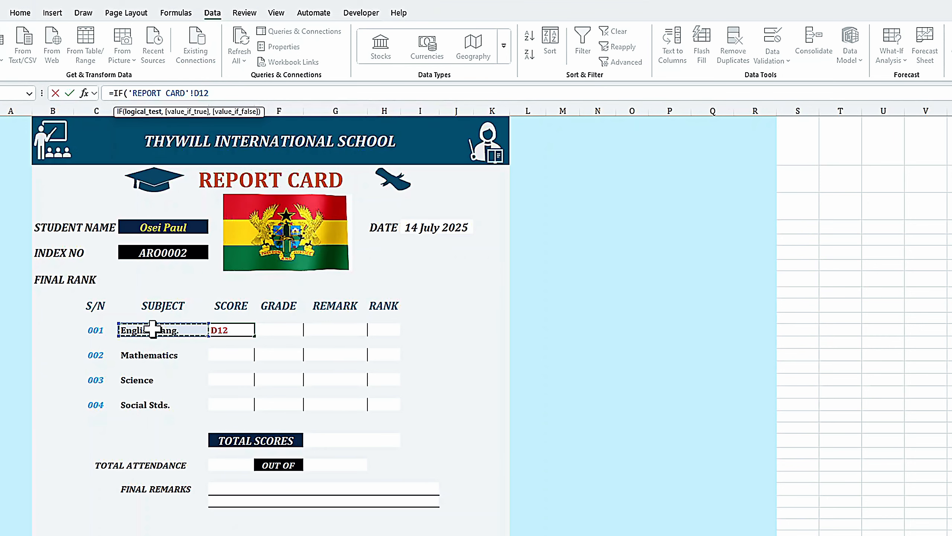
text(=)
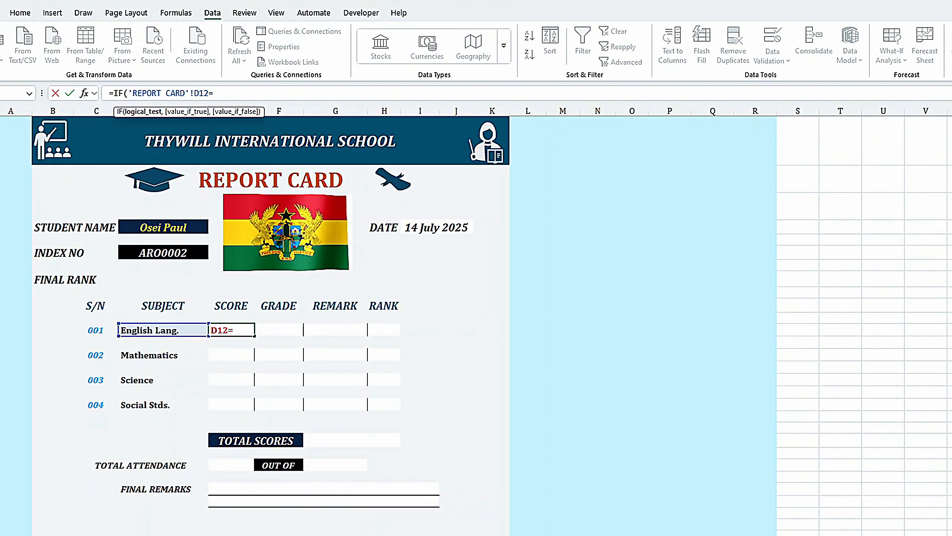
click(183, 535)
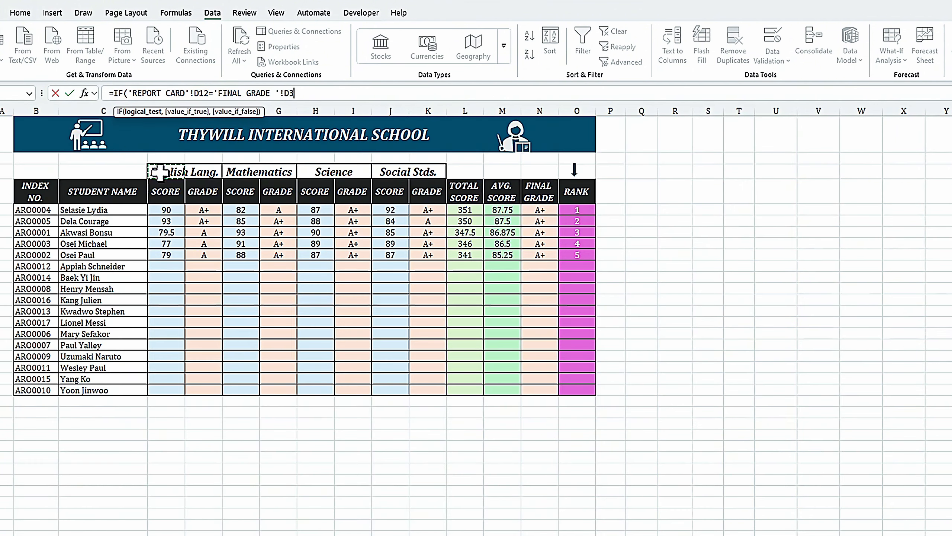
text(,)
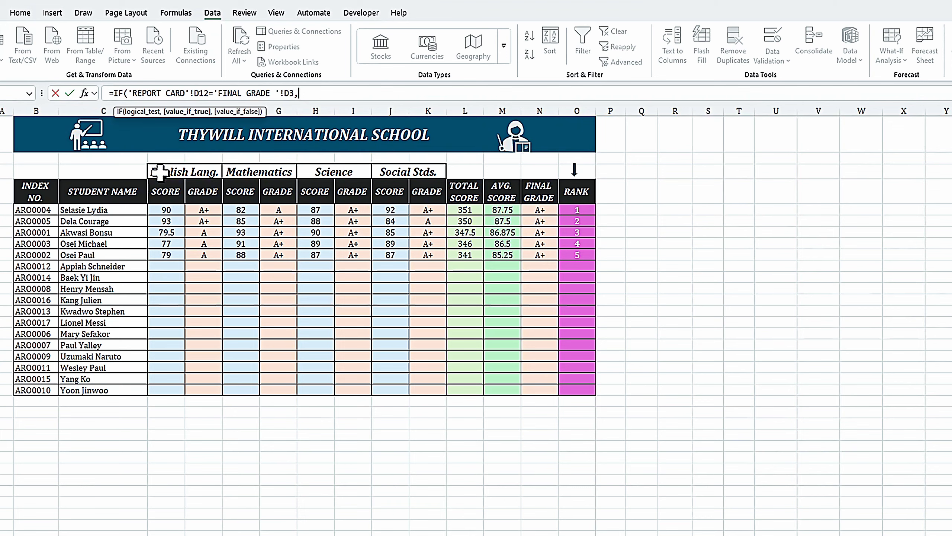
Nest an XLOOKUP as the IF's value if true, with student name cell 'REPORT CARD'!D4 as the lookup value
text(xl)
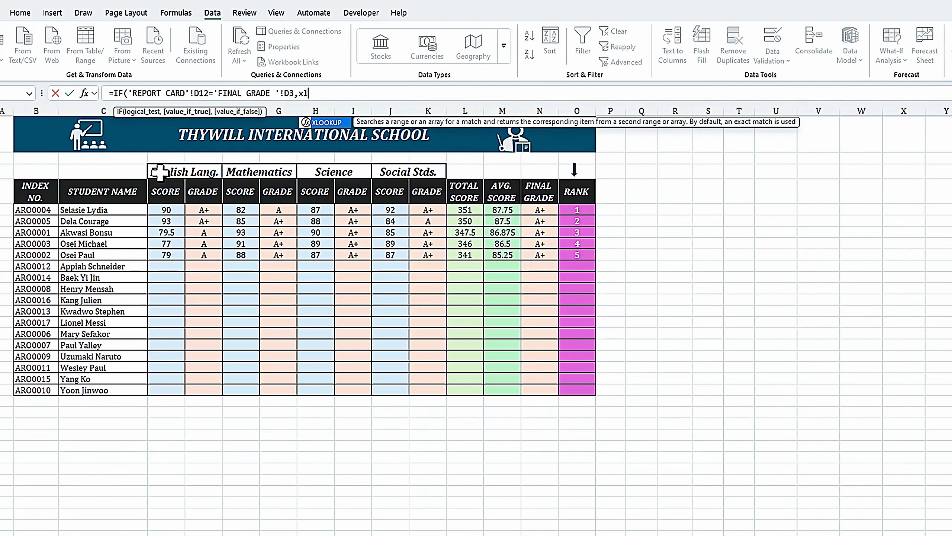
text(oo)
key(Tab)
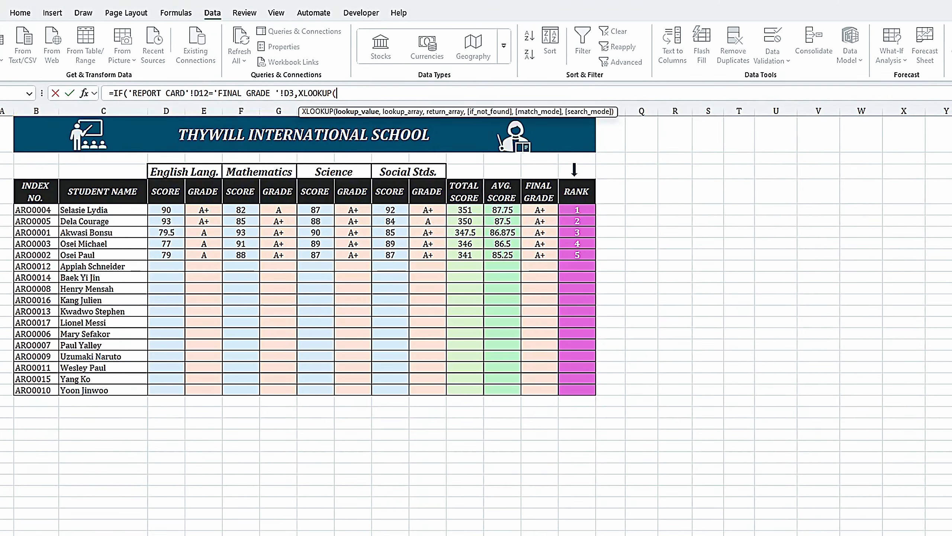
key(ctrl+Page_Up)
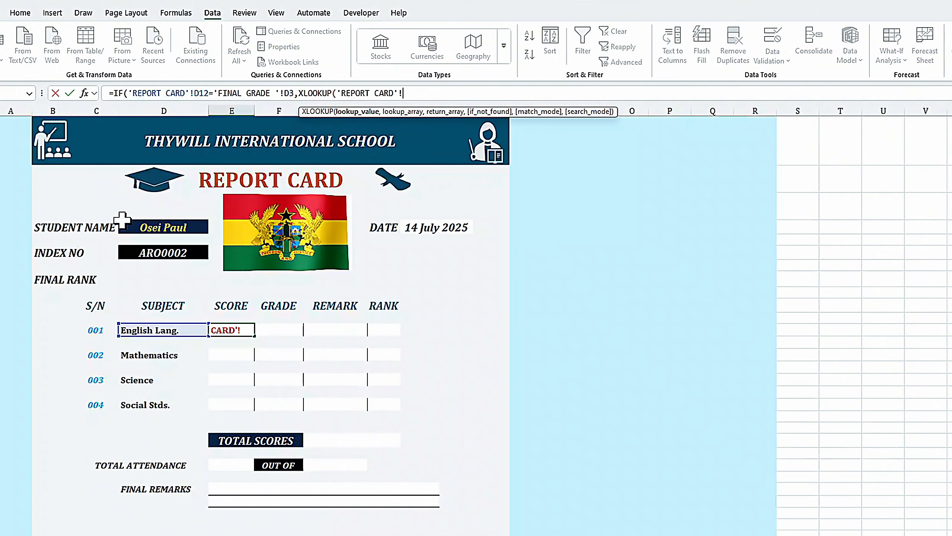
click(146, 227)
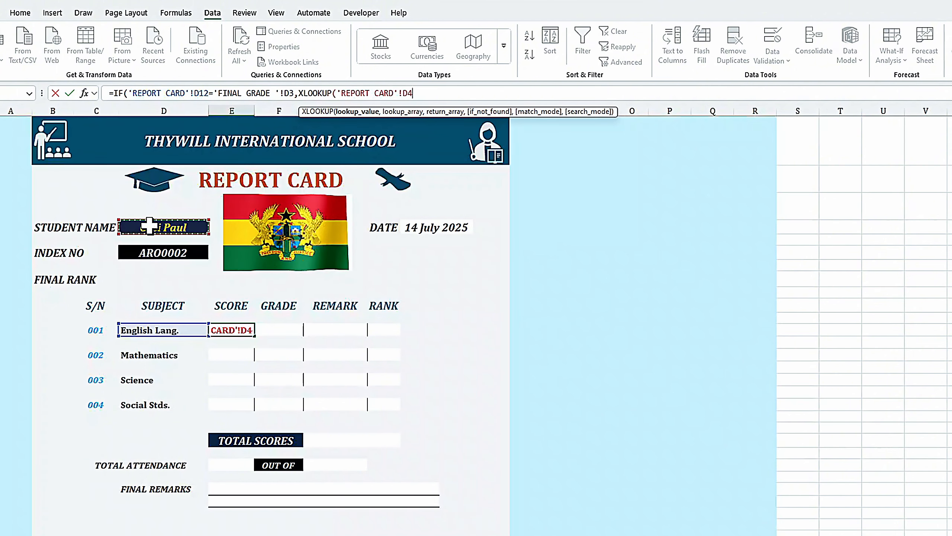
Add the student names 'FINAL GRADE '!$C$5:$C$21 as the nested XLOOKUP's lookup array with absolute references
text(,'FINAL GRADE '!)
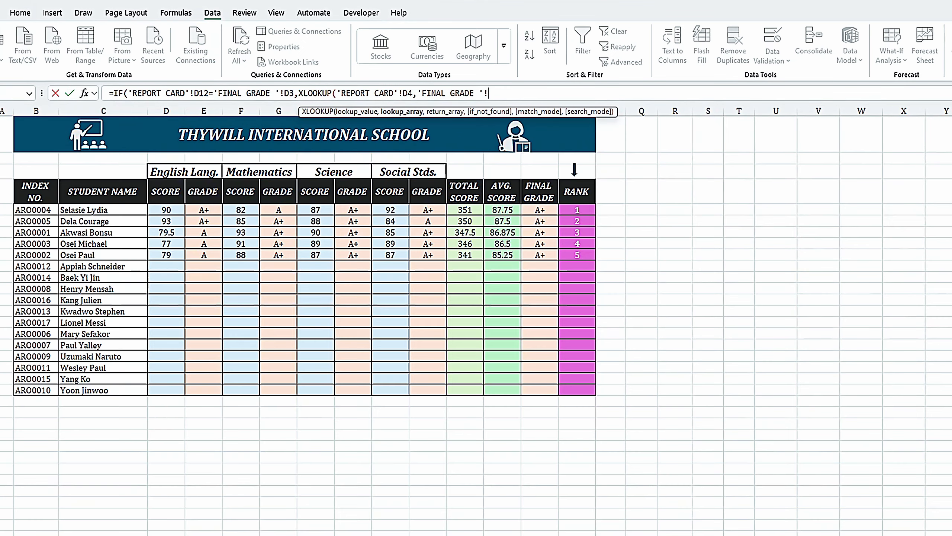
key(ctrl+Page_Down)
drag(98, 211, 102, 393)
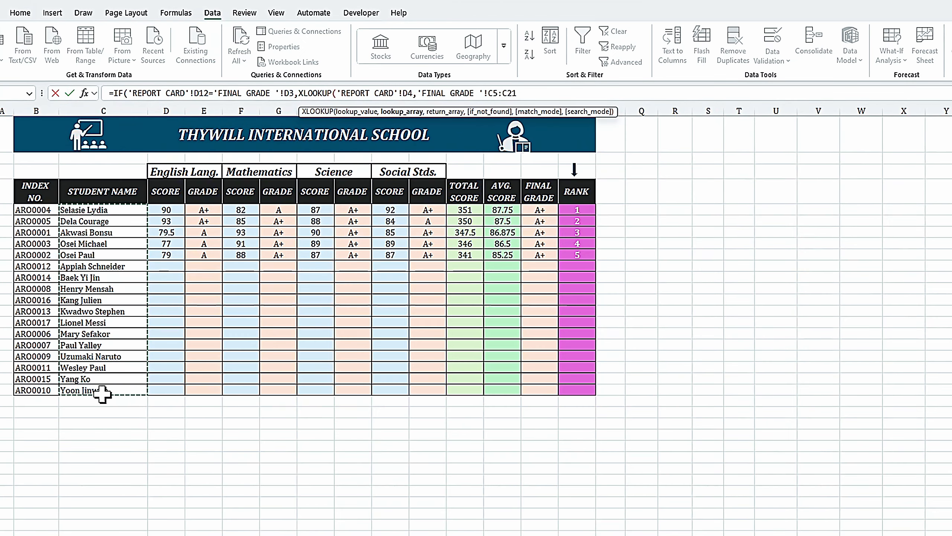
key(F4)
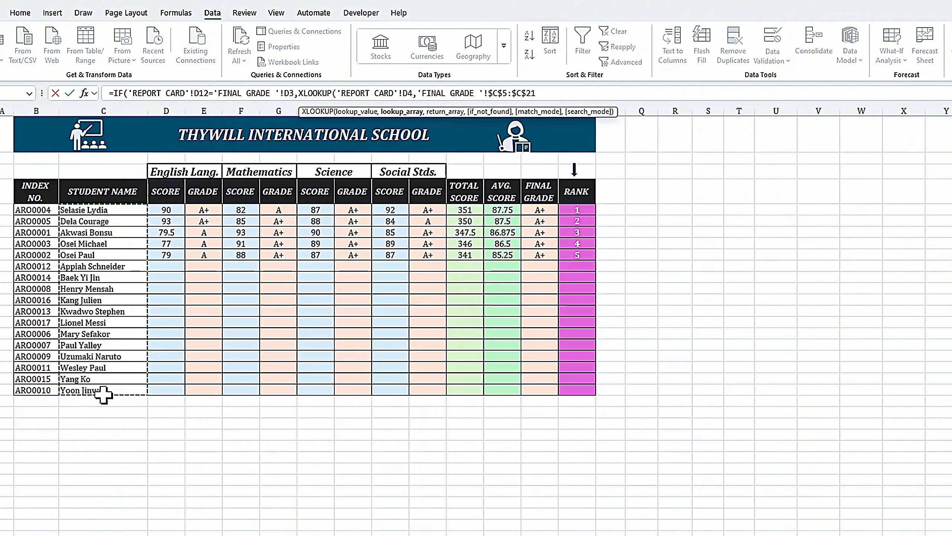
text(,)
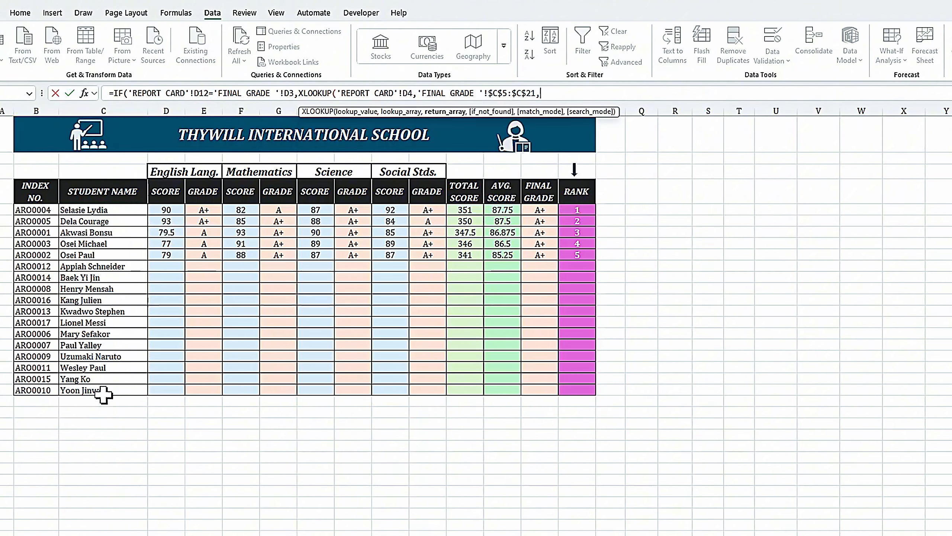
Complete the formula with English scores 'FINAL GRADE '!$D$5:$D$21 as return array and empty strings for not found and value if false
drag(160, 210, 159, 388)
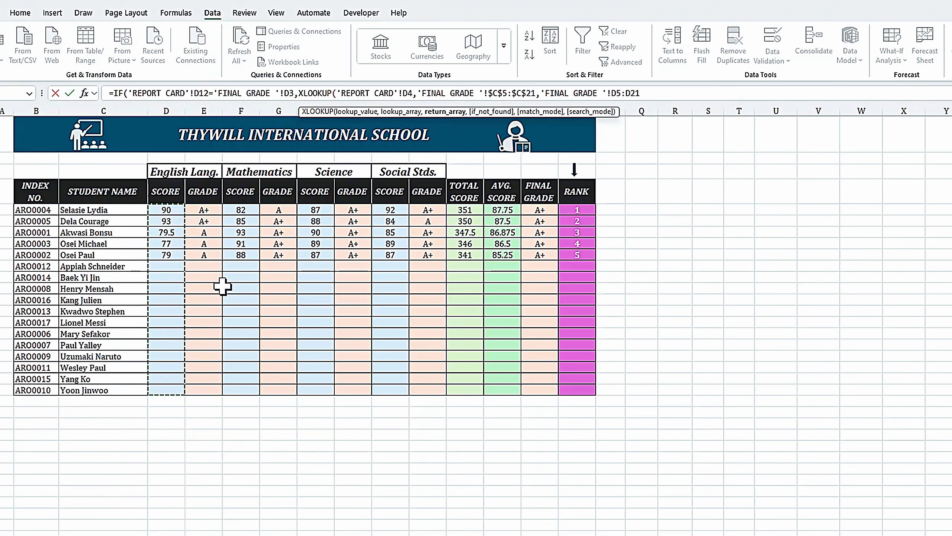
key(F4)
text(,)
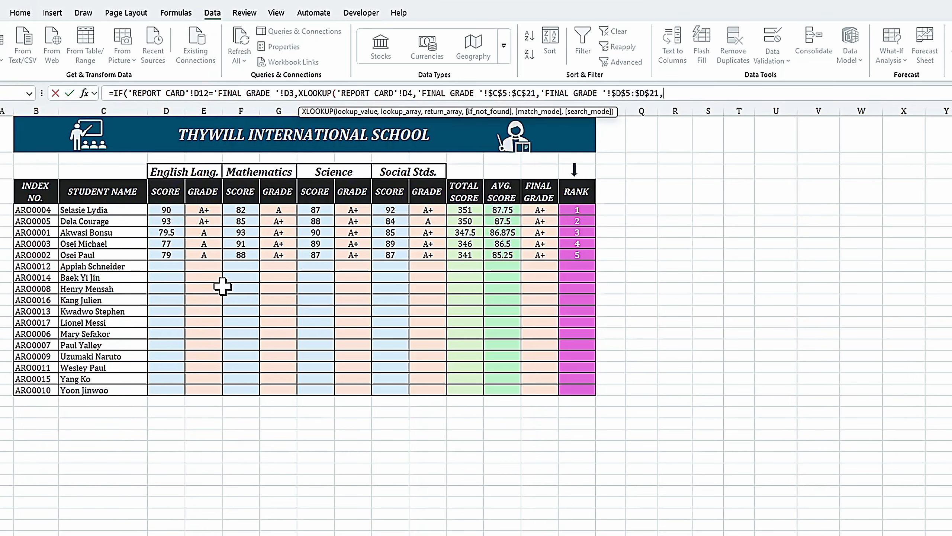
text(""))
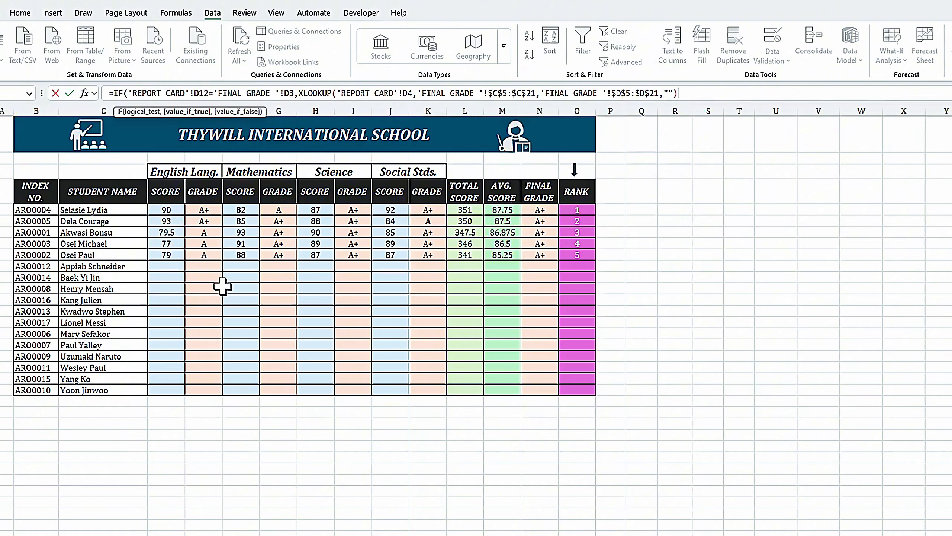
text(,)
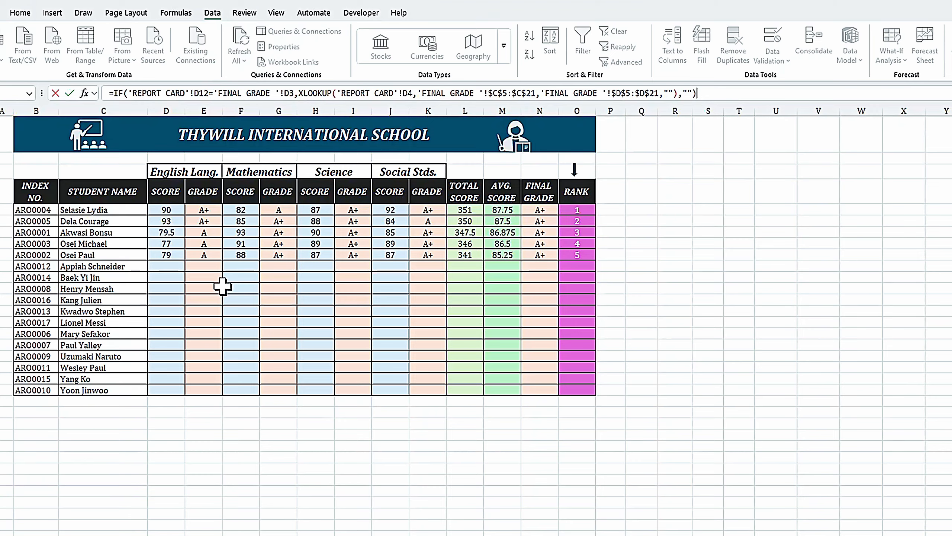
key(Return)
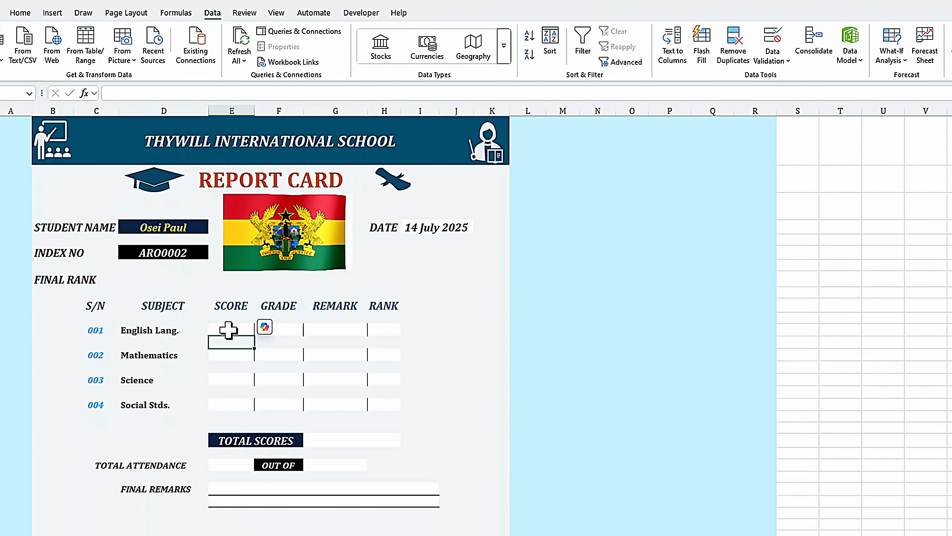
Check the English Lang. score formula's result against the selected student's row on the FINAL GRADE sheet
click(229, 329)
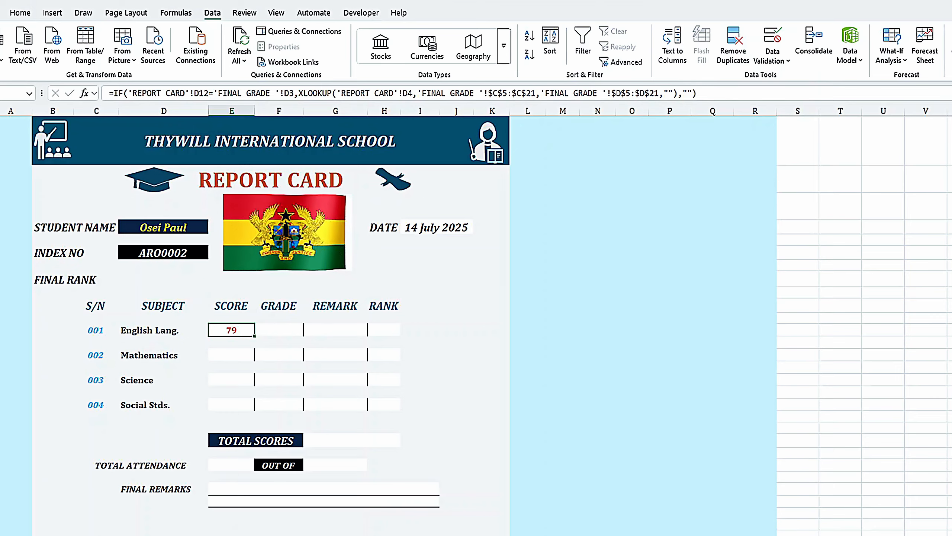
key(ctrl+Page_Up)
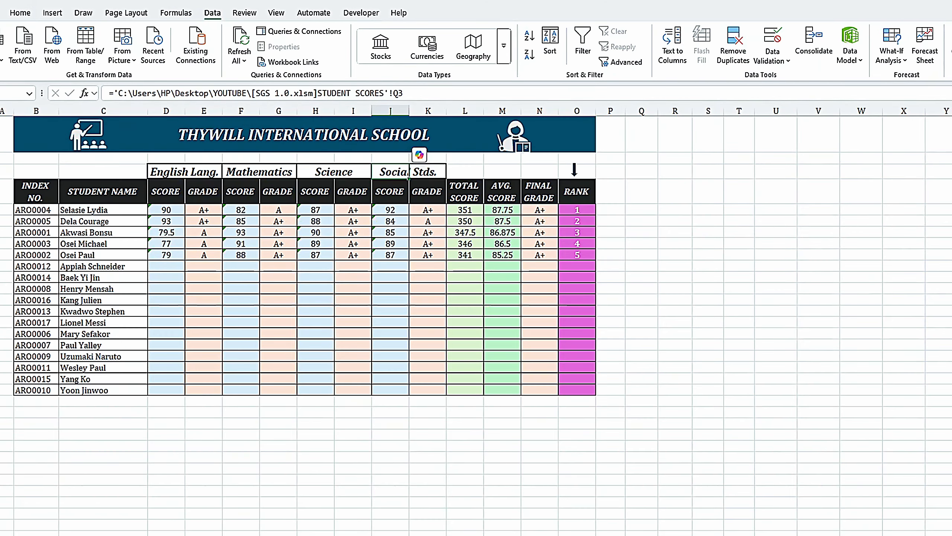
key(ctrl+Page_Down)
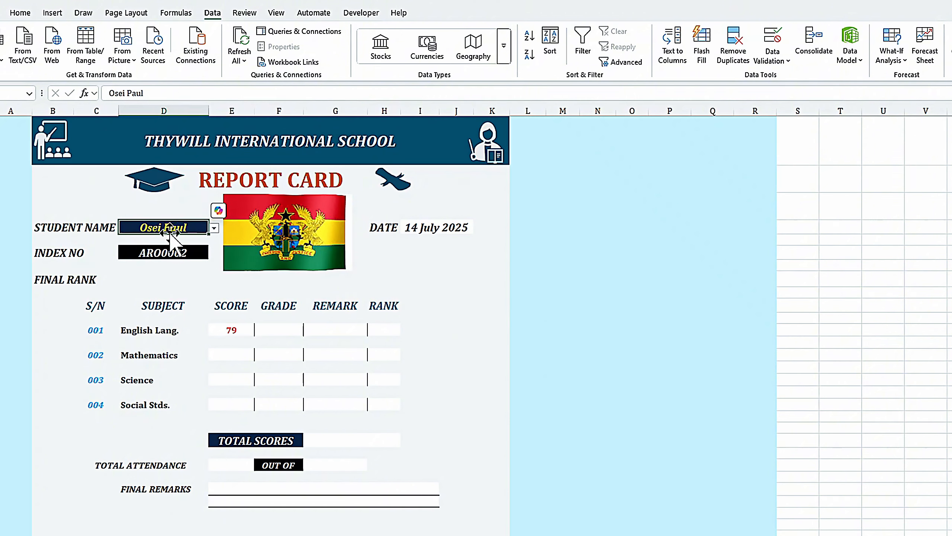
Select the top-ranked student on the report card and compare the English Lang. score with that student's row on the FINAL GRADE sheet
text(se)
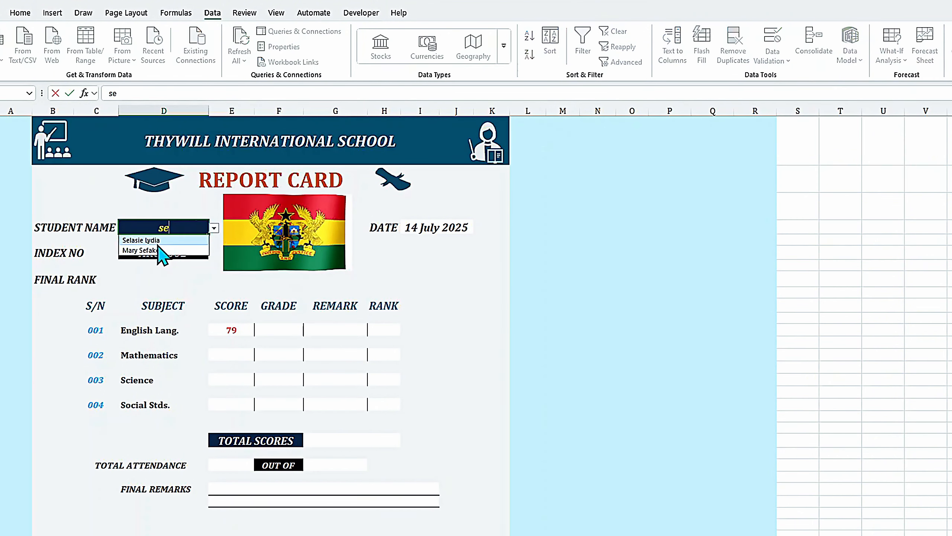
key(Return)
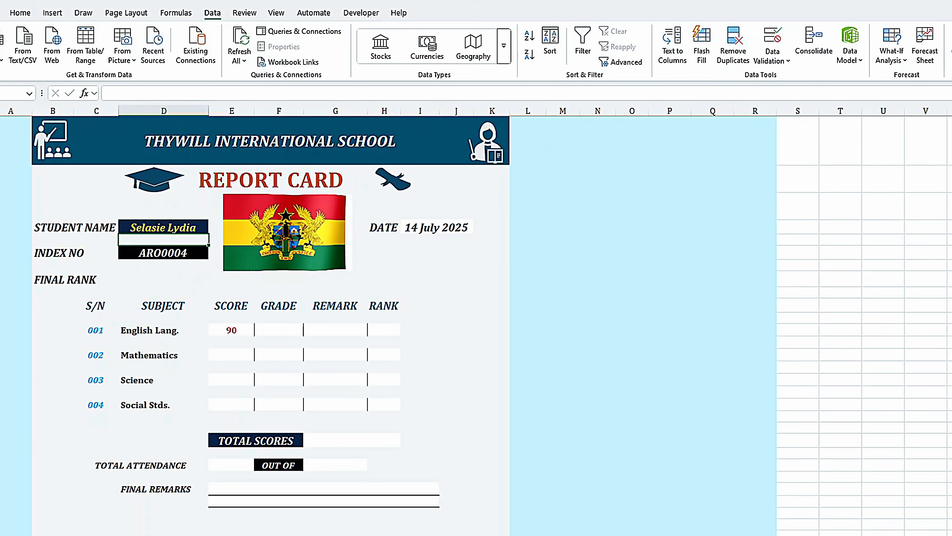
click(185, 535)
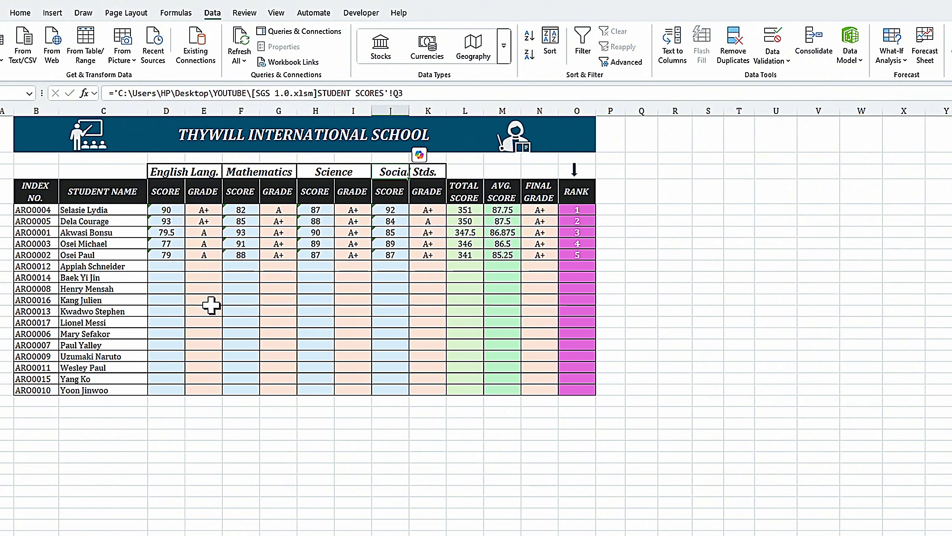
click(244, 534)
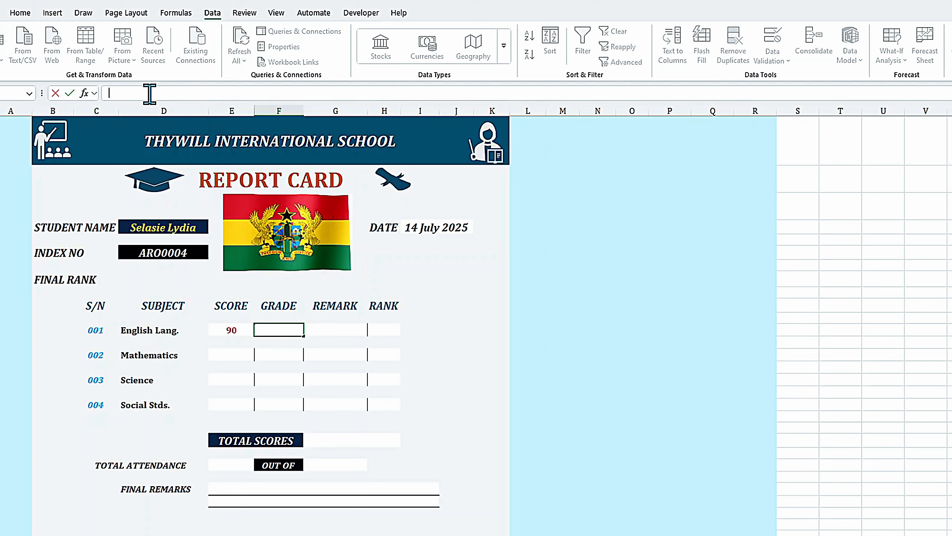
Start an XLOOKUP in the English Lang. grade cell with lookup value E12 and the criteria DATA!$F$3:$F$8 as lookup array
text(=xloo)
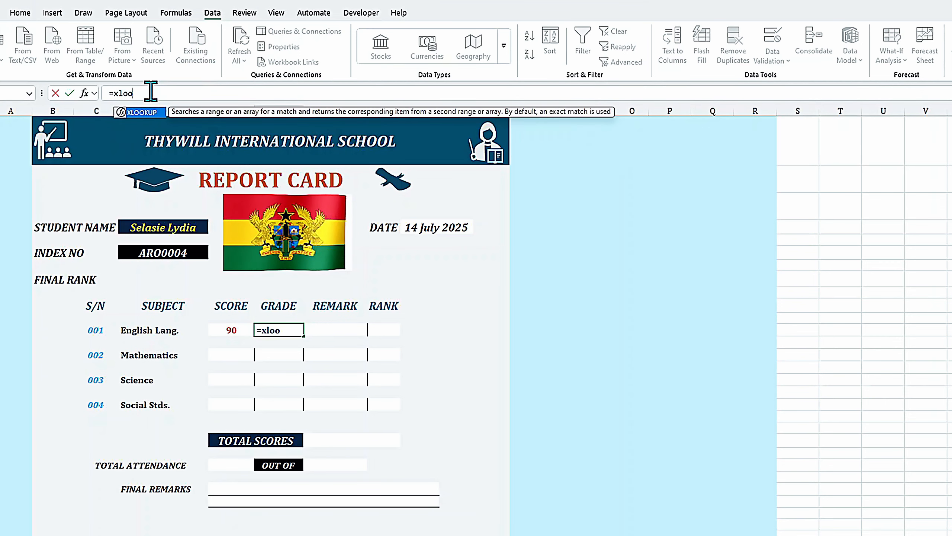
key(Tab)
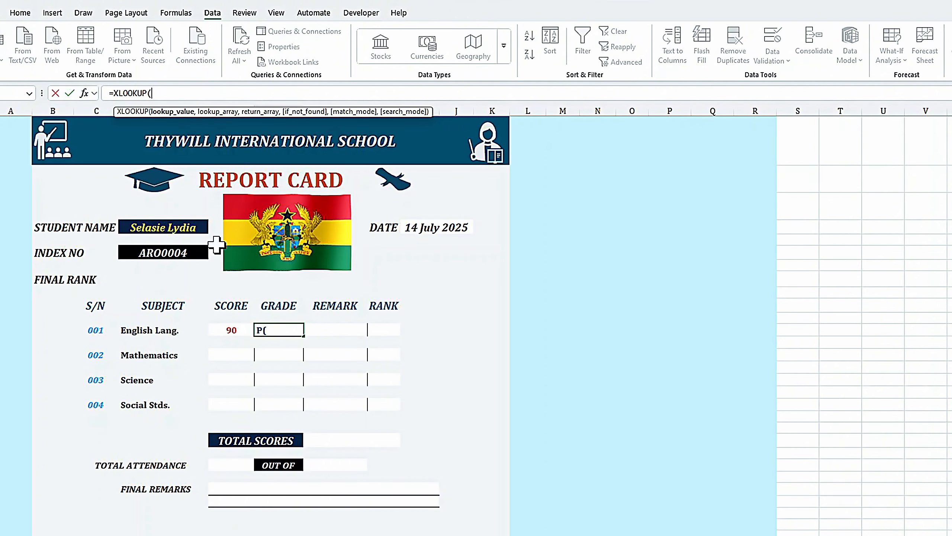
click(228, 330)
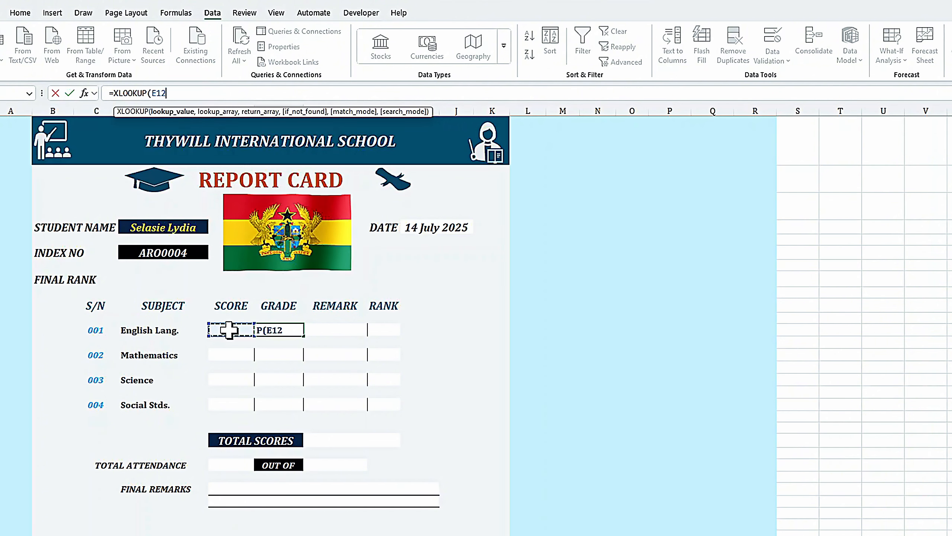
text(,)
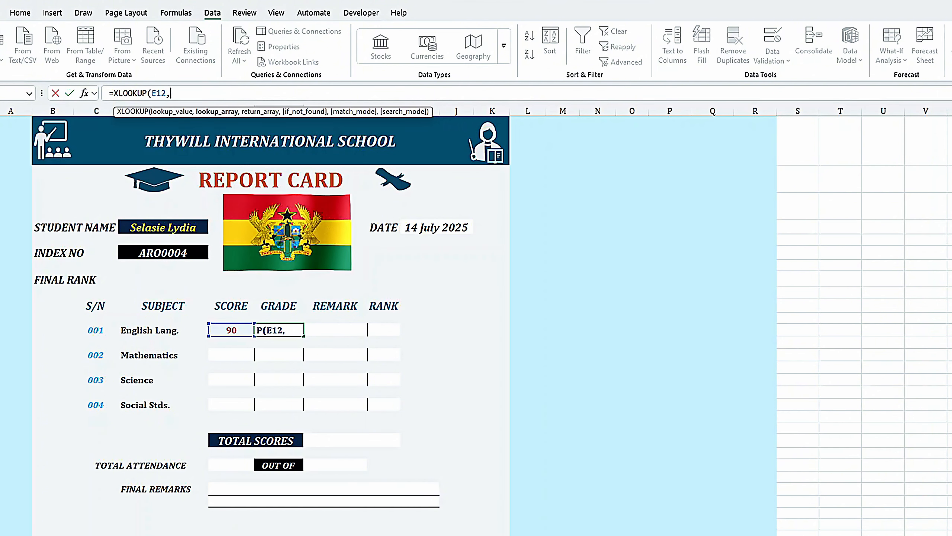
click(94, 534)
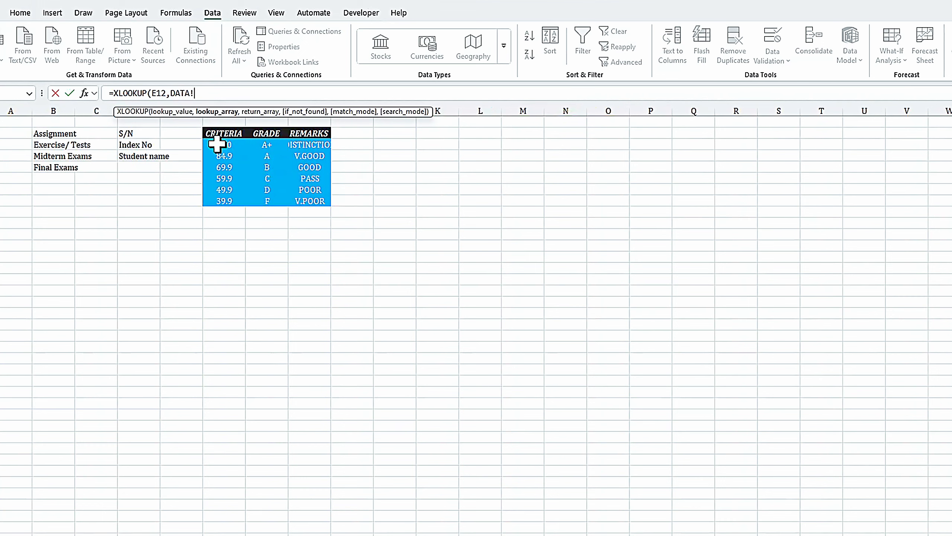
drag(217, 144, 213, 202)
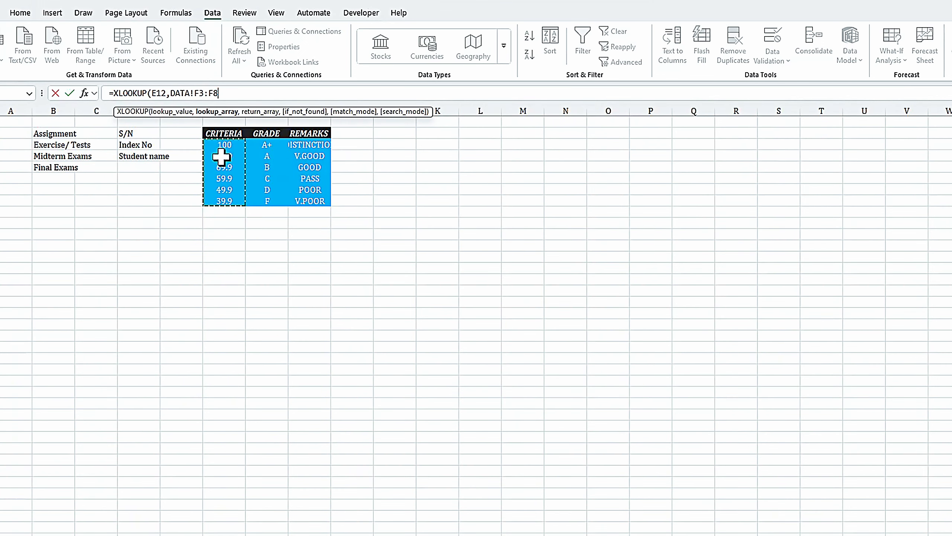
key(F4)
text(,)
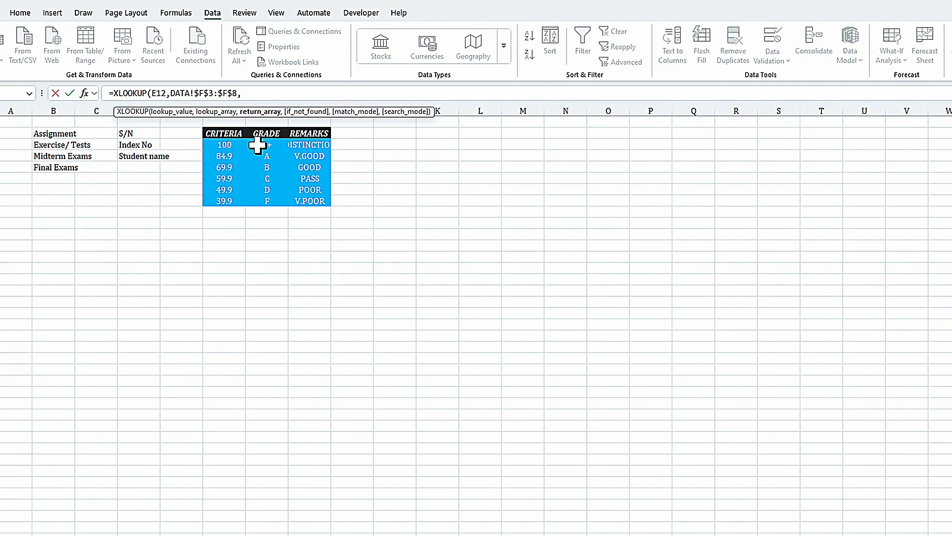
Complete the XLOOKUP with return array DATA!$G$3:$H$8, an empty string if not found, and match mode 1 (exact match or next larger item)
drag(258, 143, 306, 196)
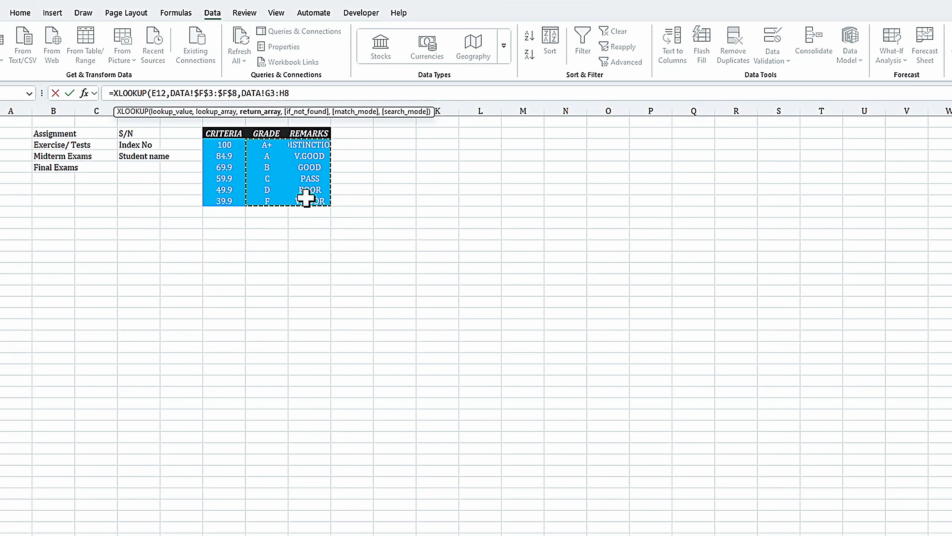
key(F4)
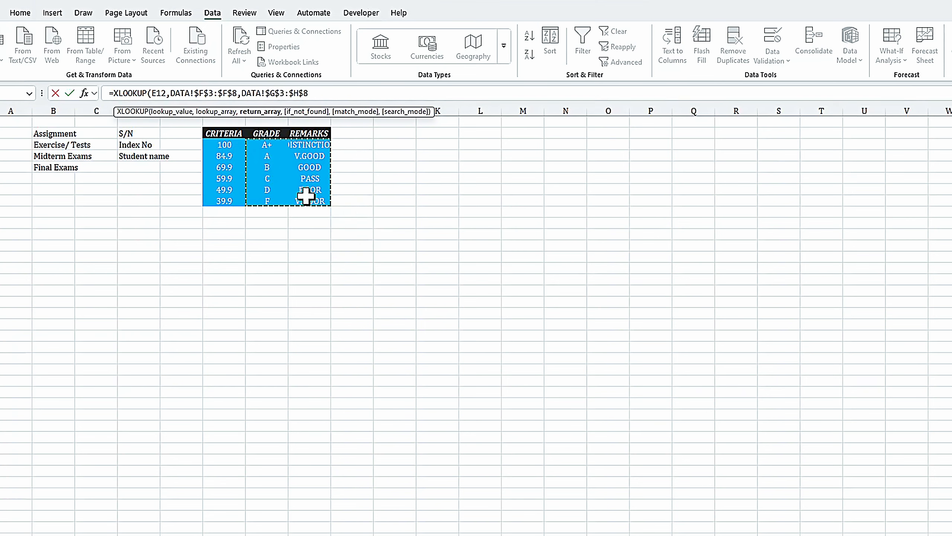
text(,)
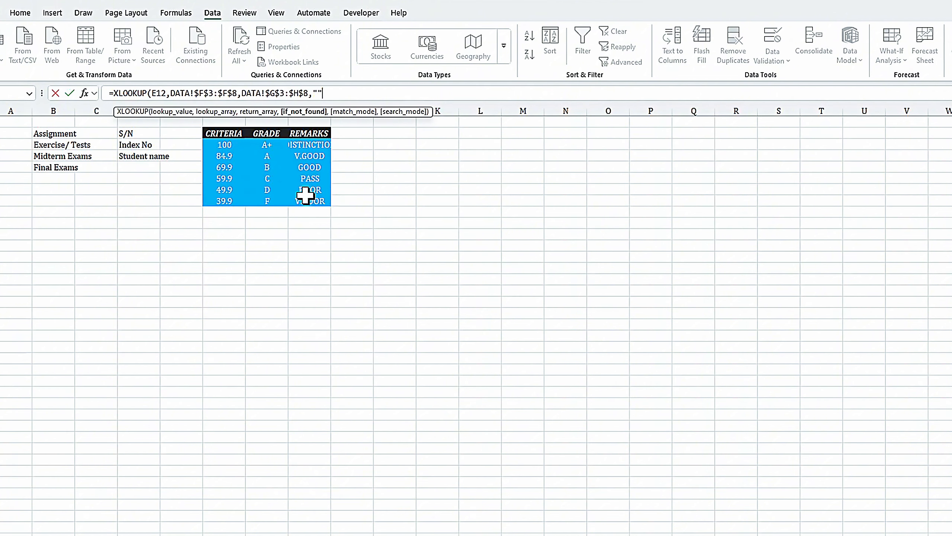
text("",)
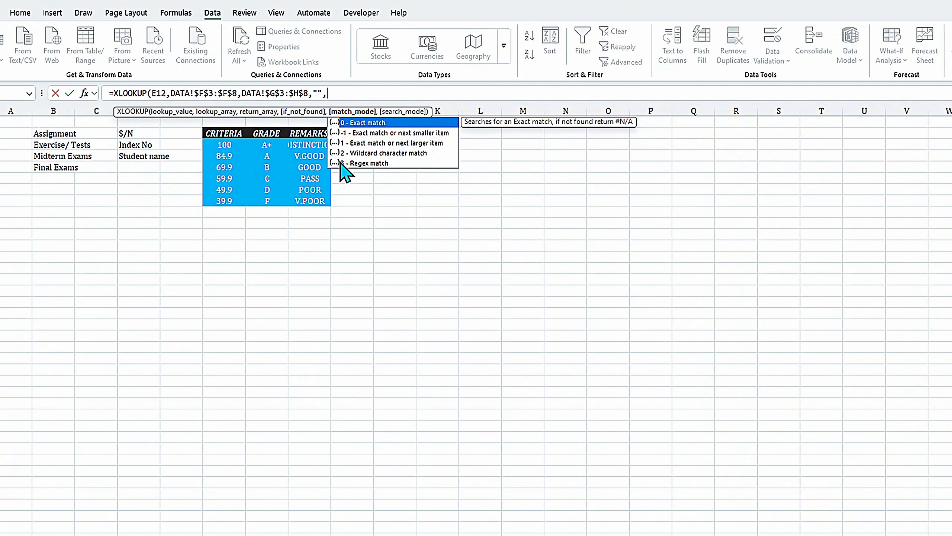
click(380, 144)
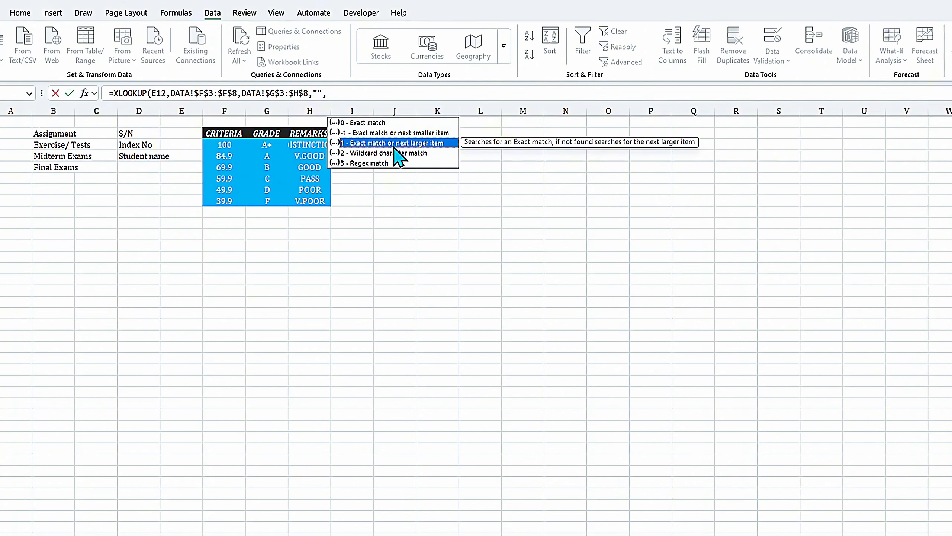
double_click(392, 145)
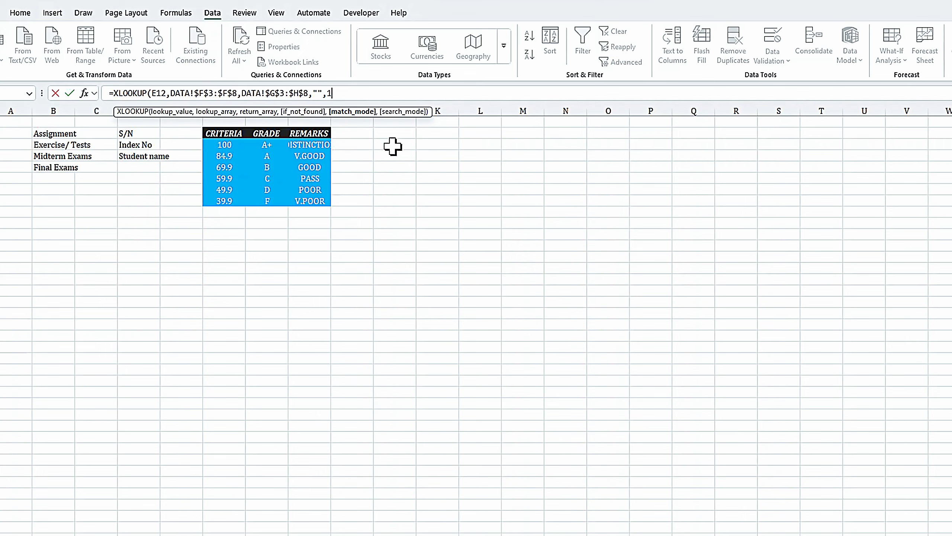
text())
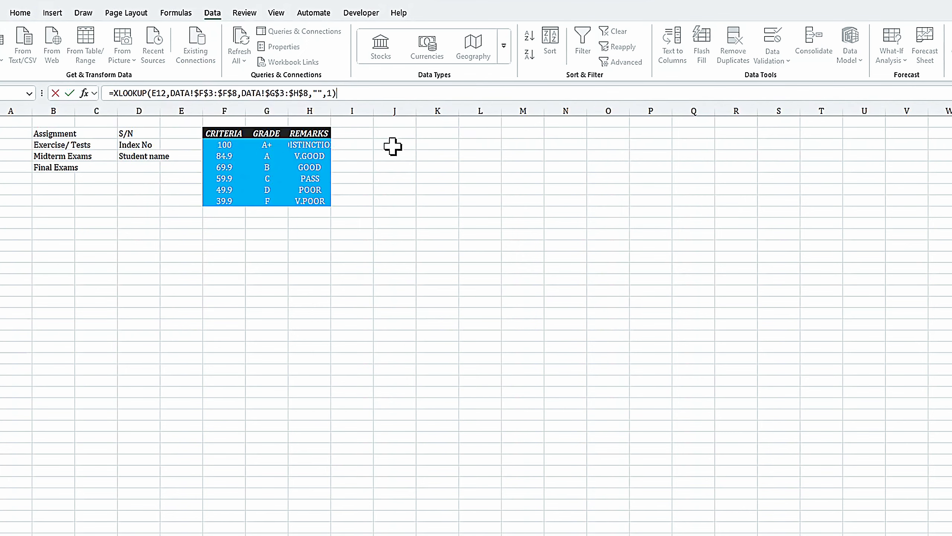
key(Return)
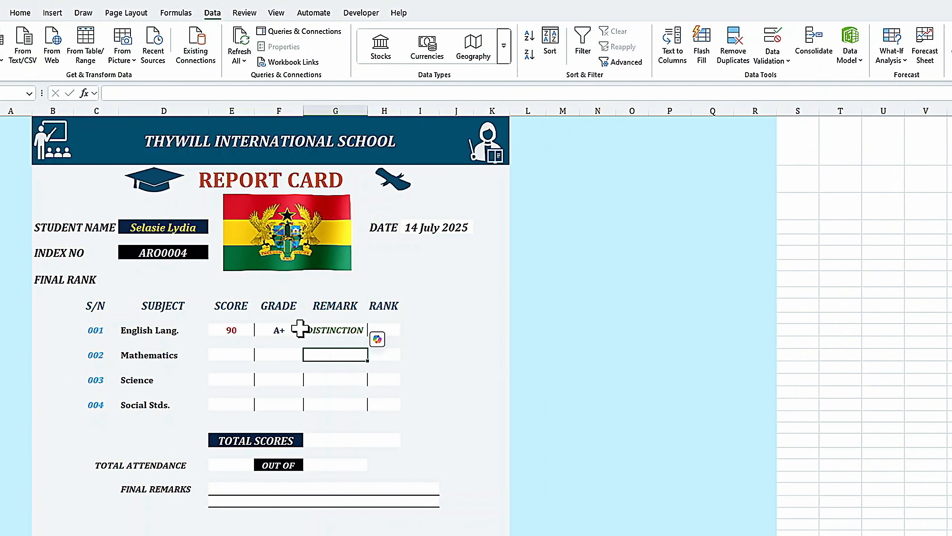
click(235, 351)
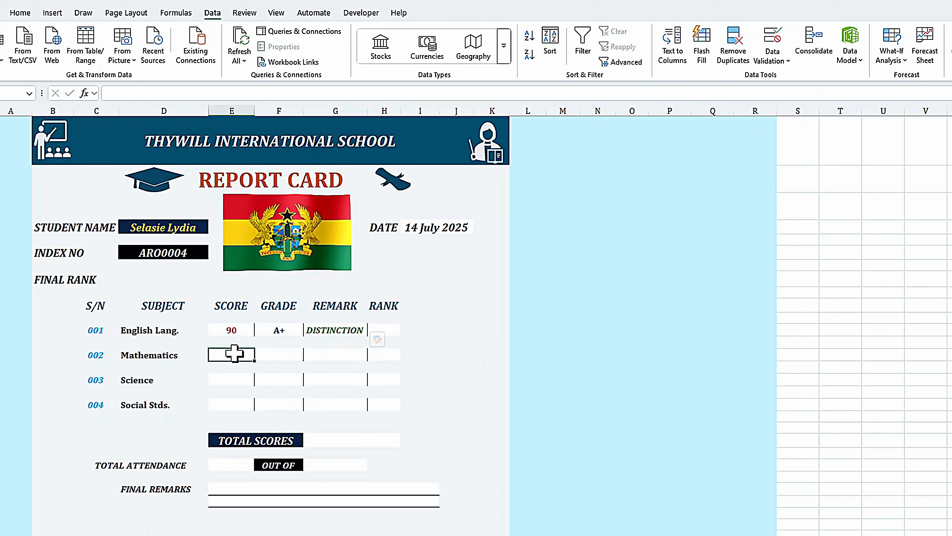
click(221, 384)
click(227, 404)
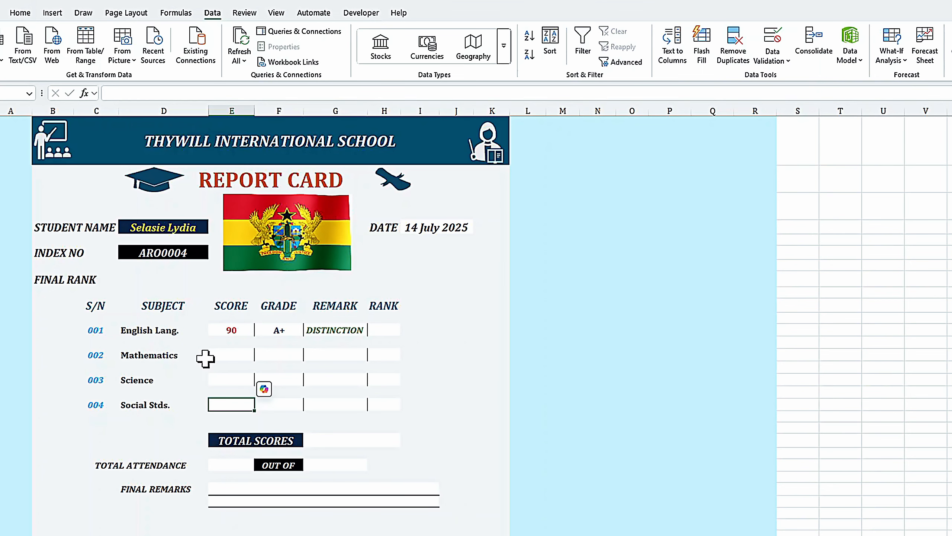
click(226, 359)
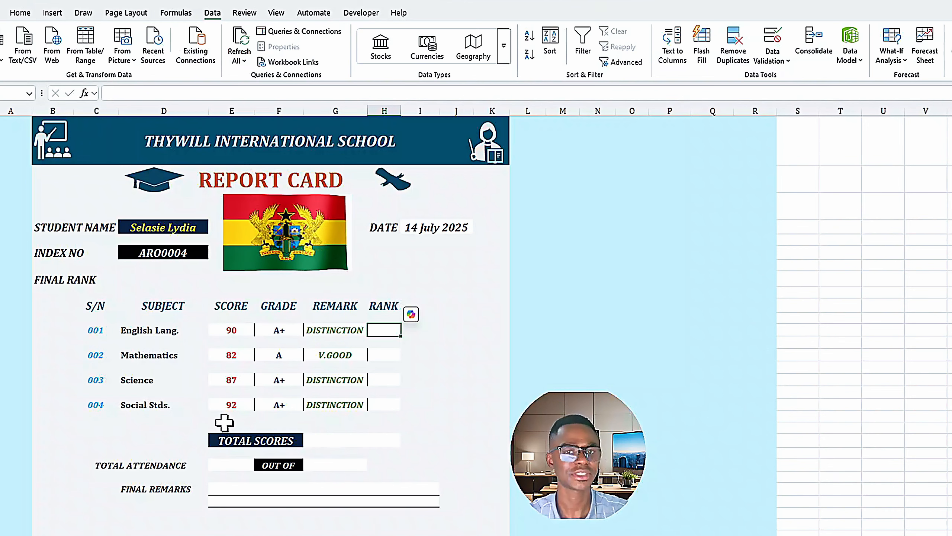
Test the report card formulas by selecting the third-ranked student and a student who has no recorded scores
click(154, 225)
text(akwas)
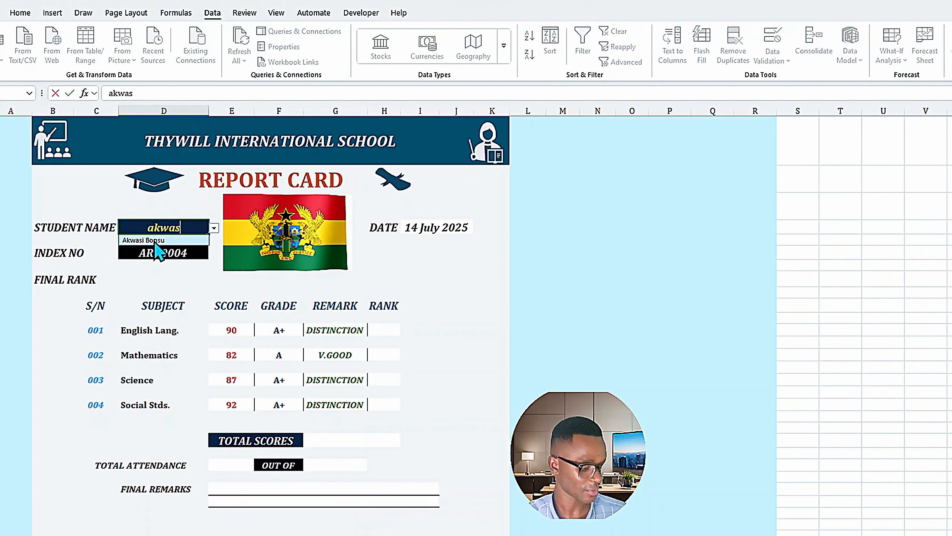
click(155, 241)
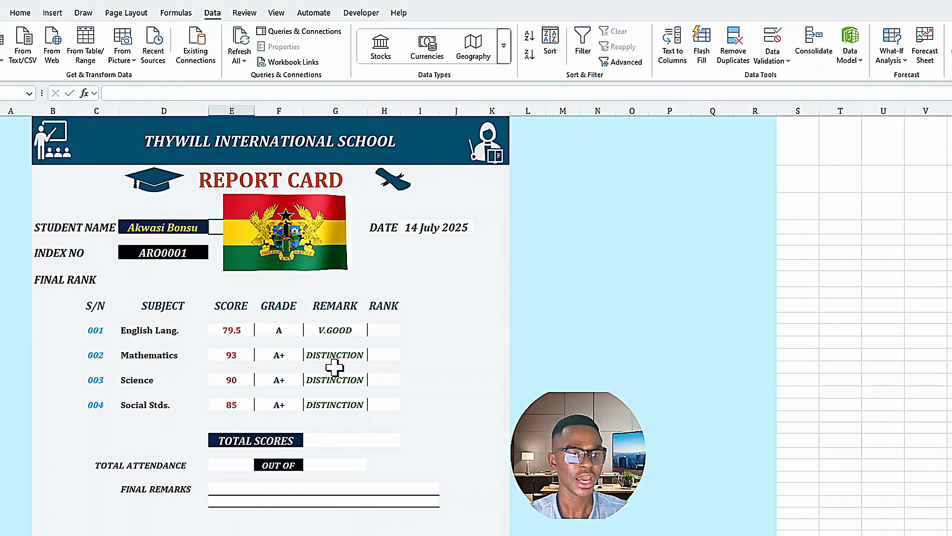
click(178, 227)
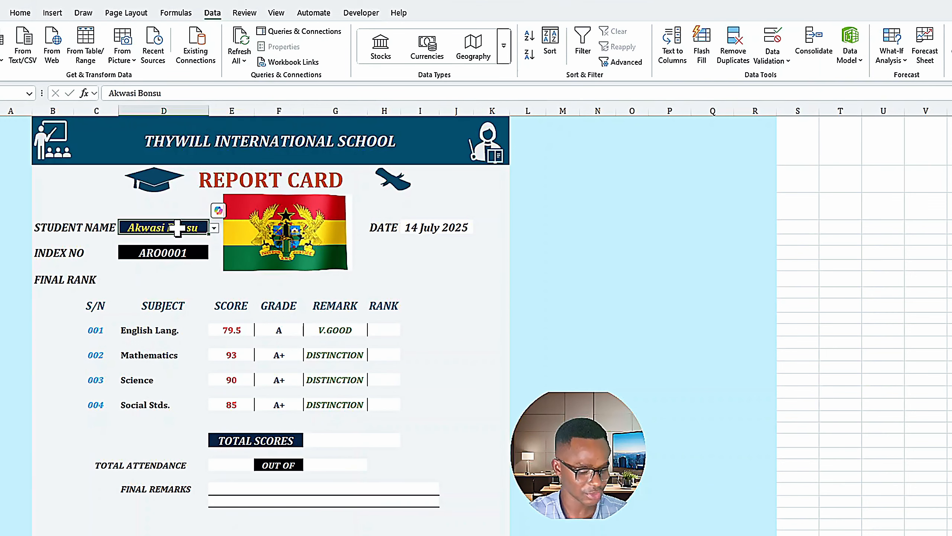
text(yo)
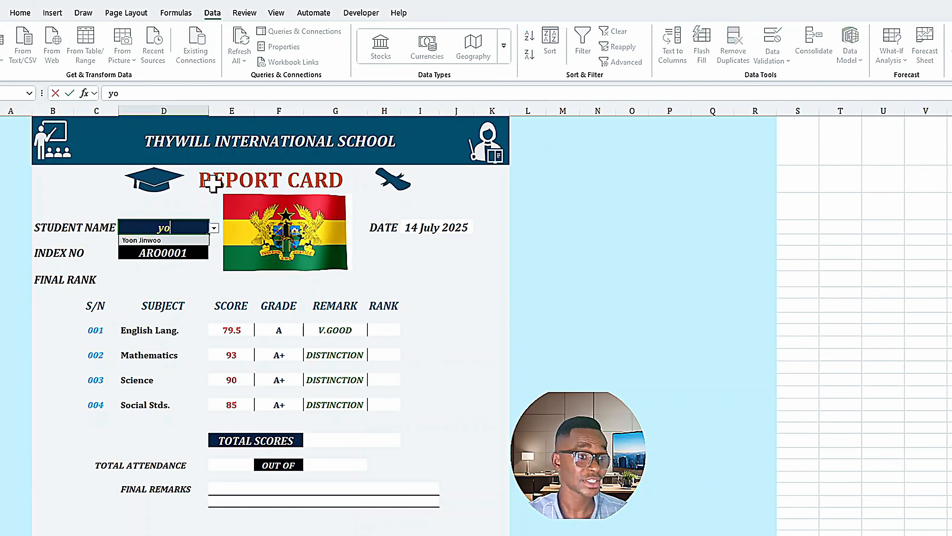
key(Tab)
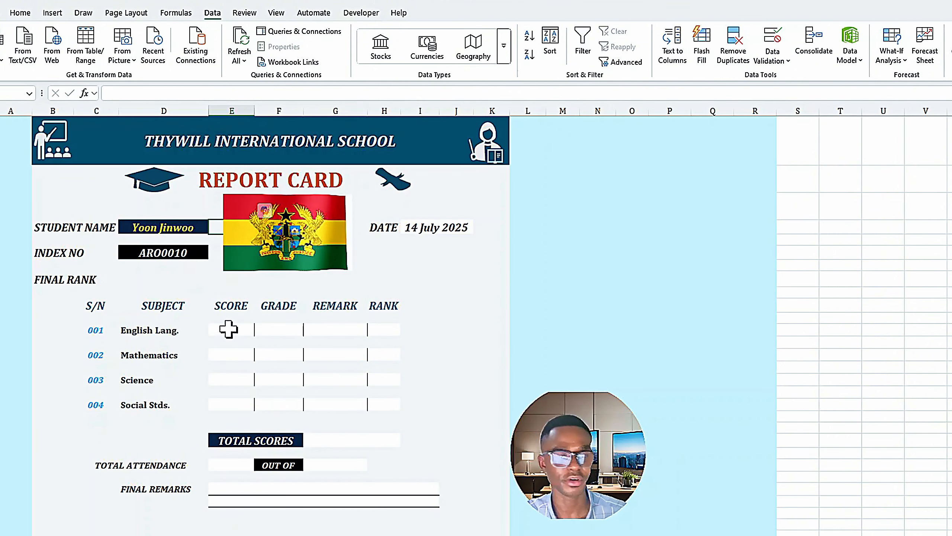
Clear the student name to test the blank report card, and select the top-ranked student again
click(169, 225)
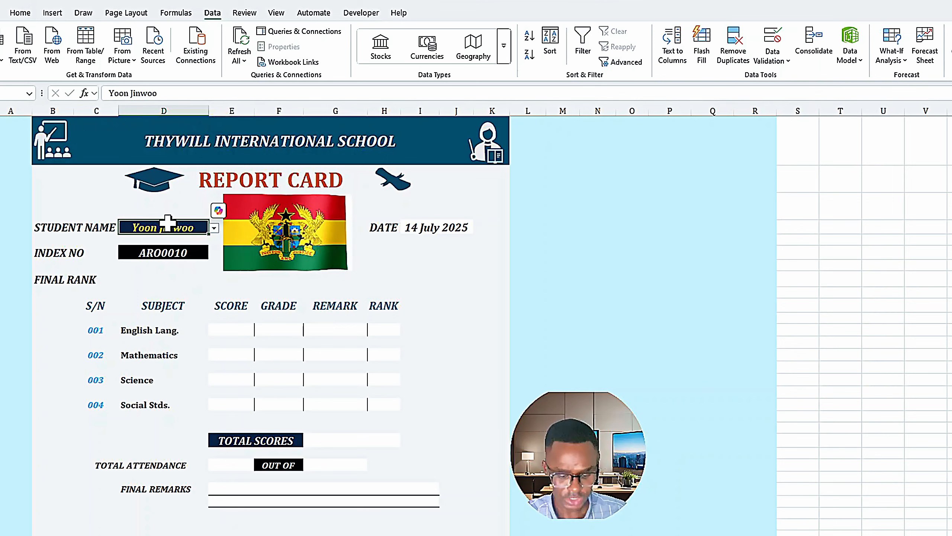
key(Delete)
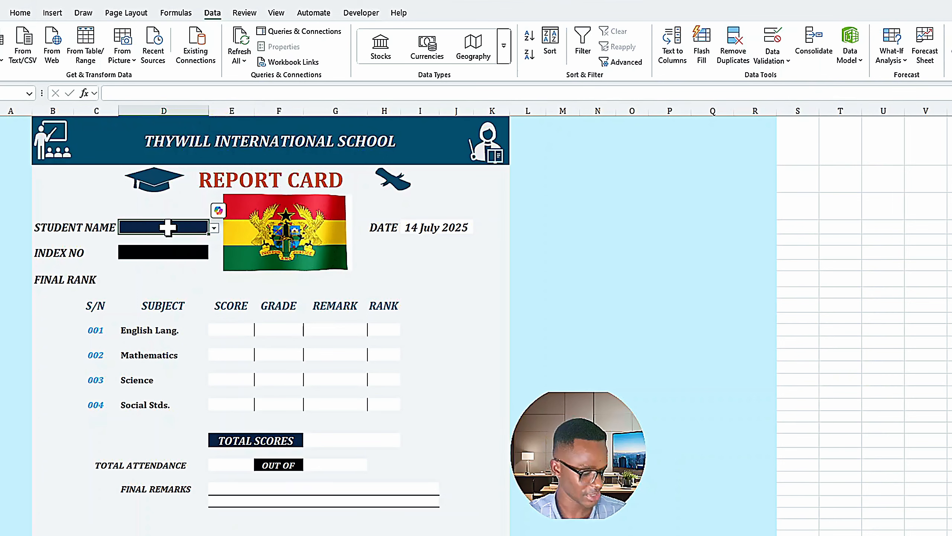
text(selas)
key(Tab)
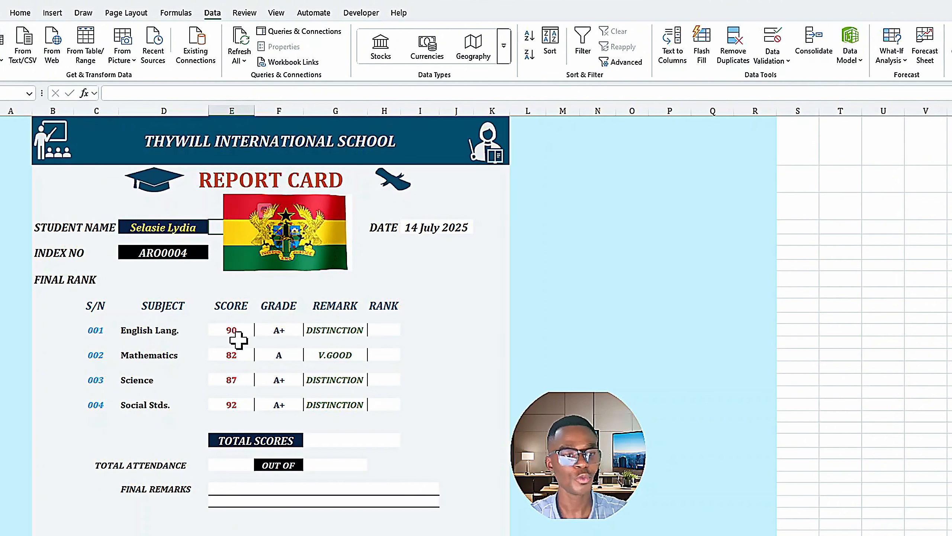
Start an IF formula in the English Lang. rank cell that returns an empty string when E12 is blank
click(388, 328)
click(186, 95)
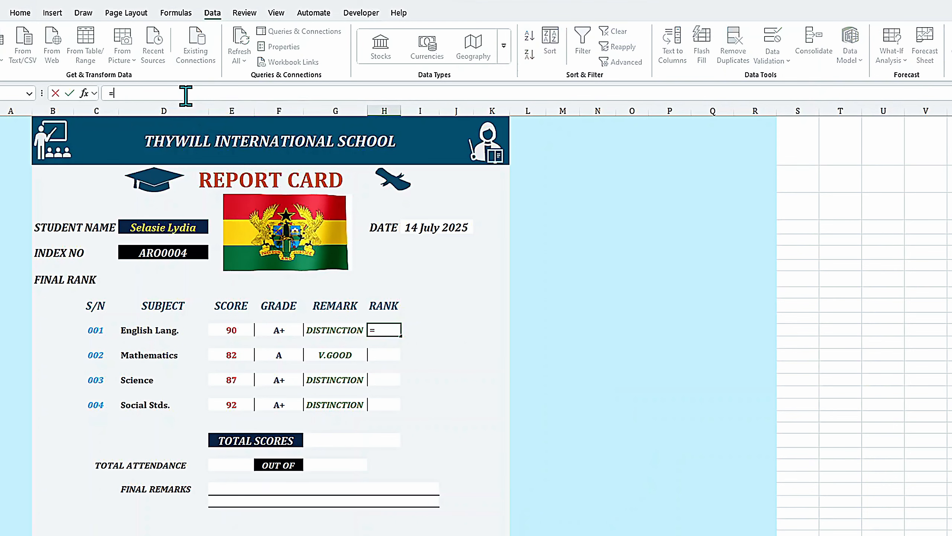
text(=IF()
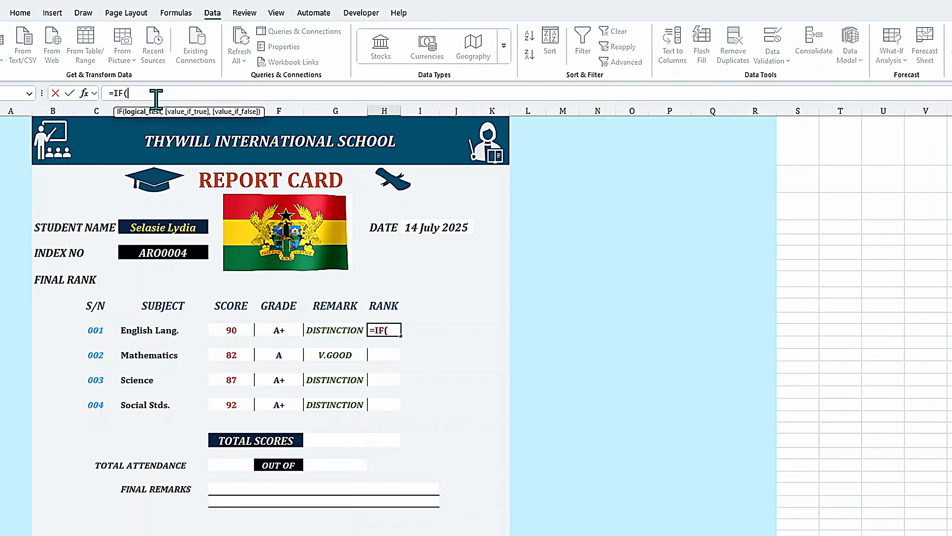
click(229, 330)
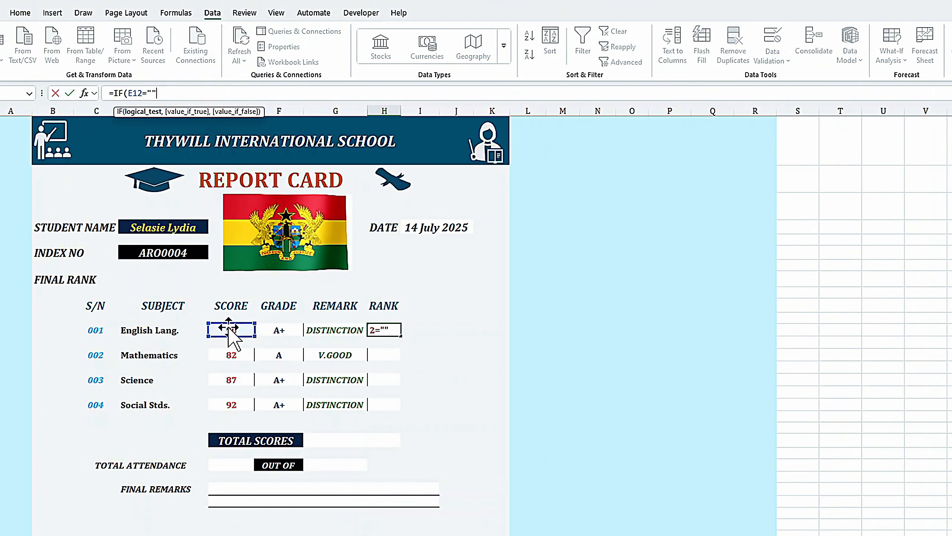
text(="",)
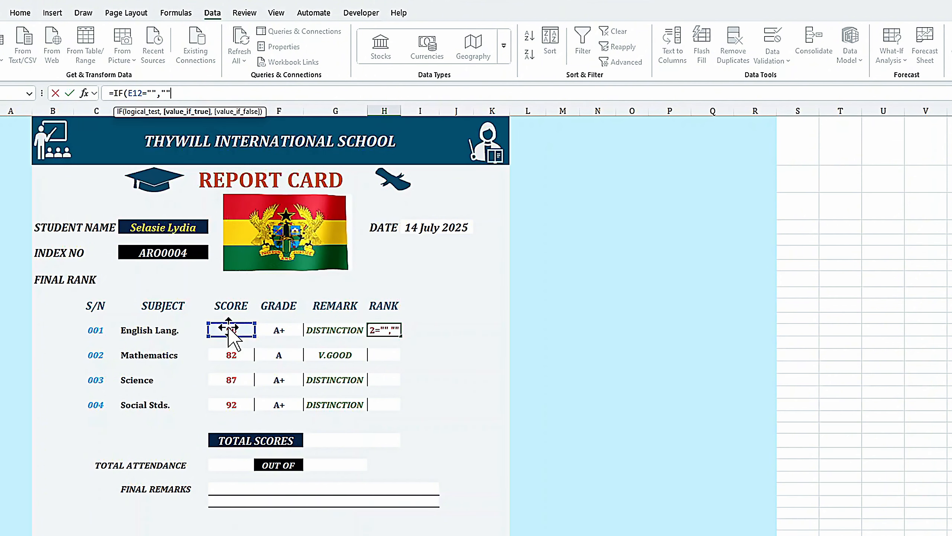
text("",)
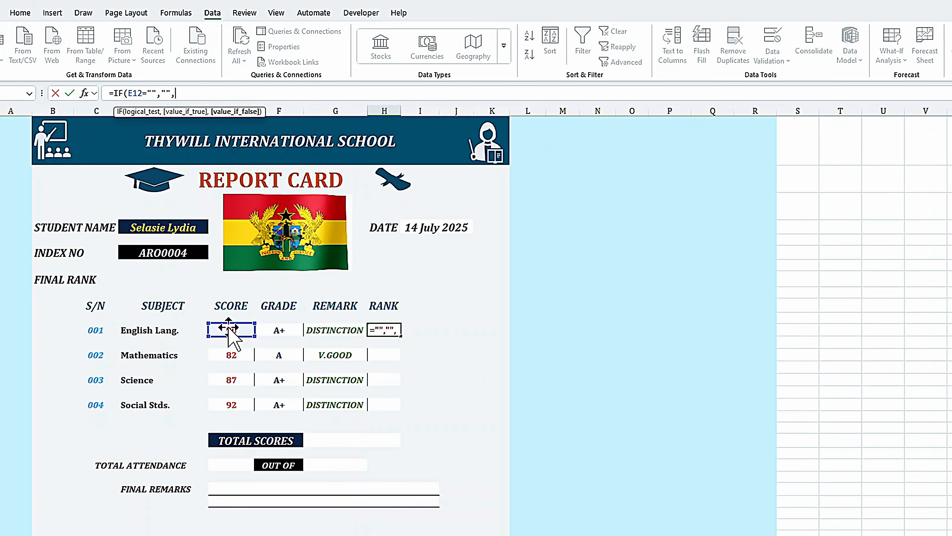
Nest a RANK function as the IF formula's value if false, with the English Lang. score E12 as its number
text(rank)
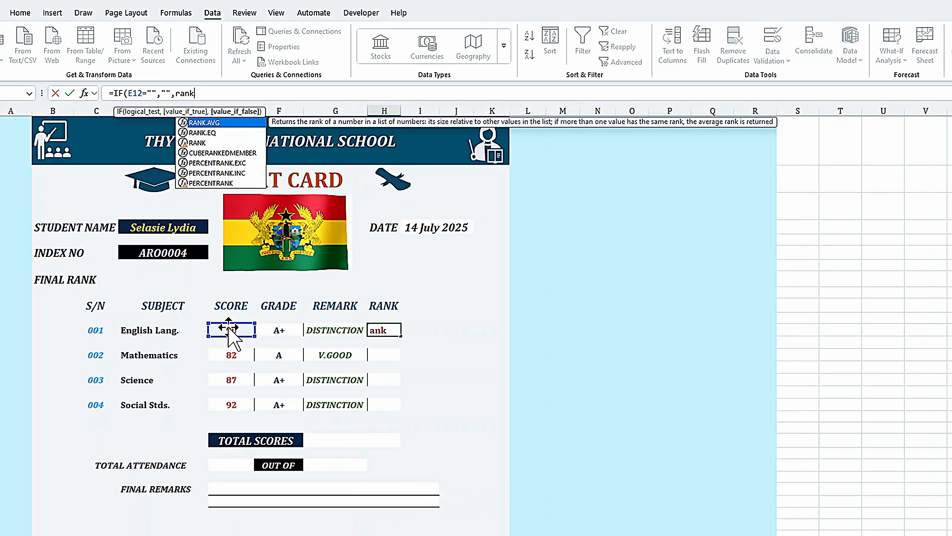
key(Down)
key(Down)
key(Tab)
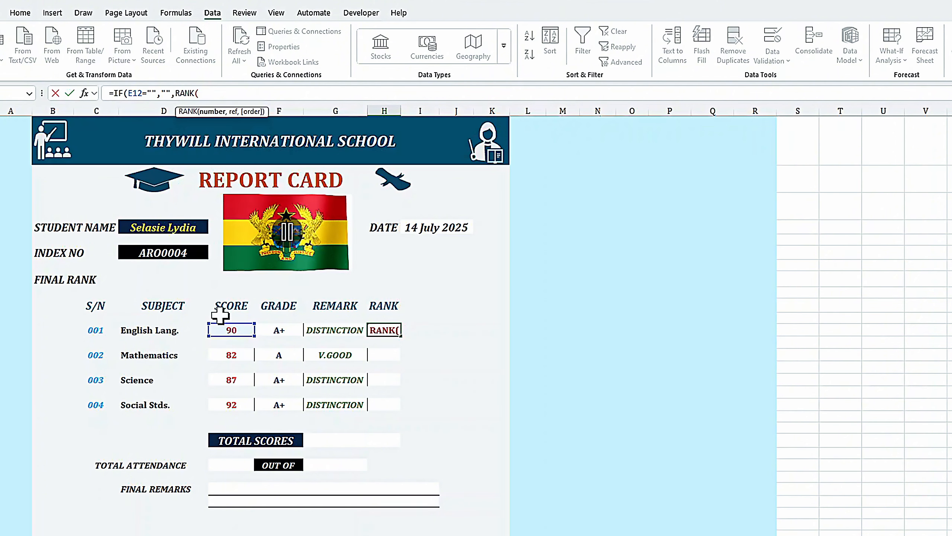
click(228, 331)
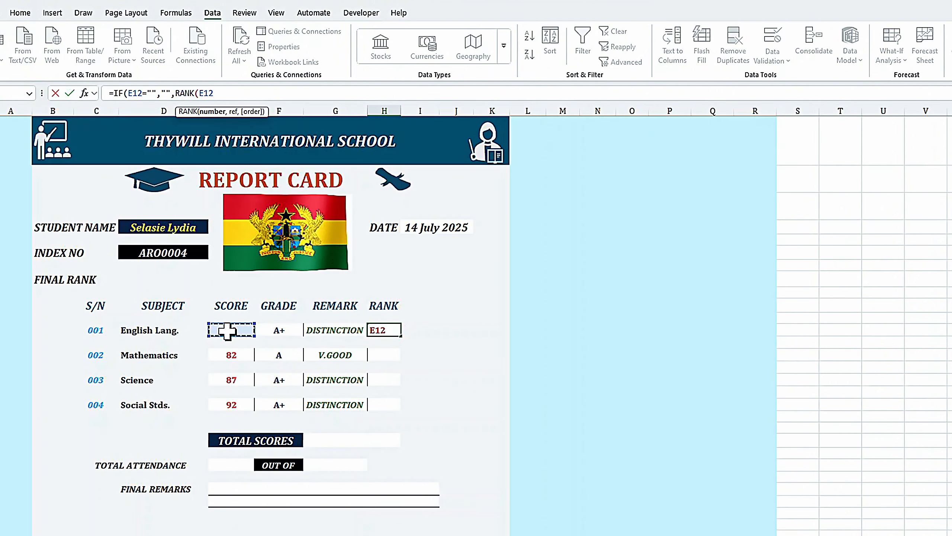
text(,)
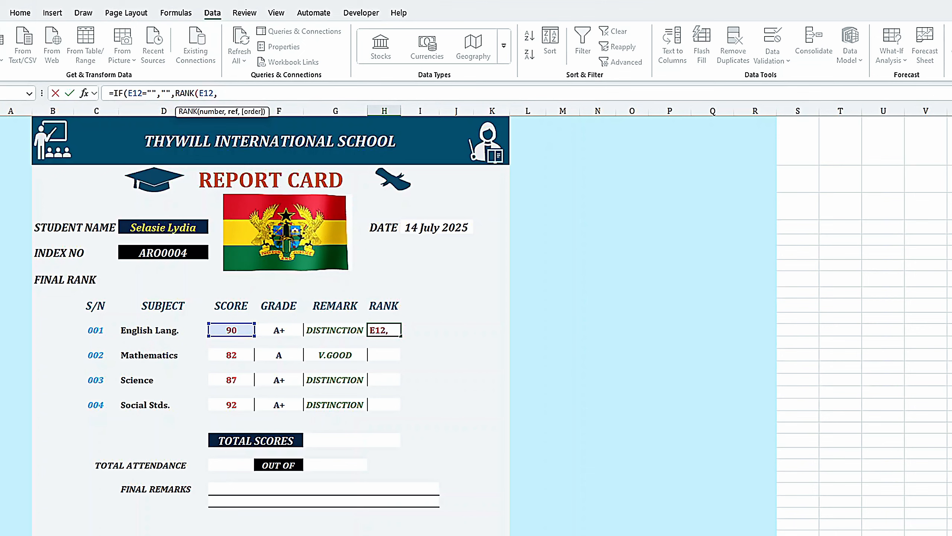
Complete the RANK function with the absolute reference 'FINAL GRADE '!$D$5:$D$21 and order 0 (descending)
click(210, 535)
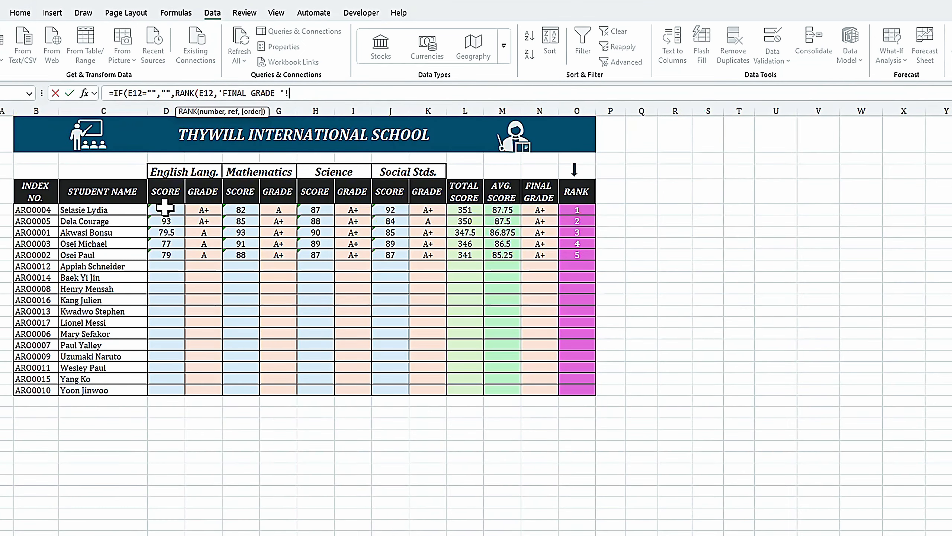
drag(166, 210, 170, 389)
key(F4)
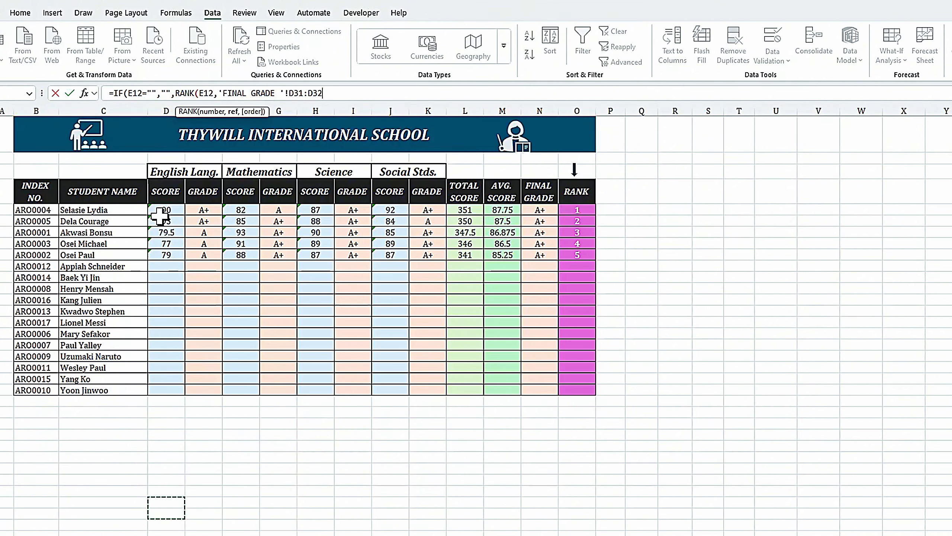
drag(165, 211, 164, 387)
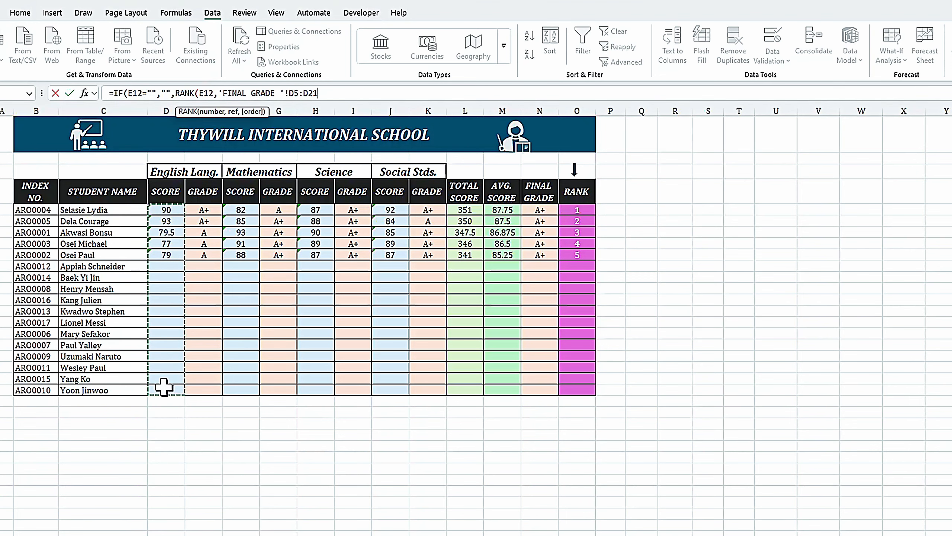
key(F4)
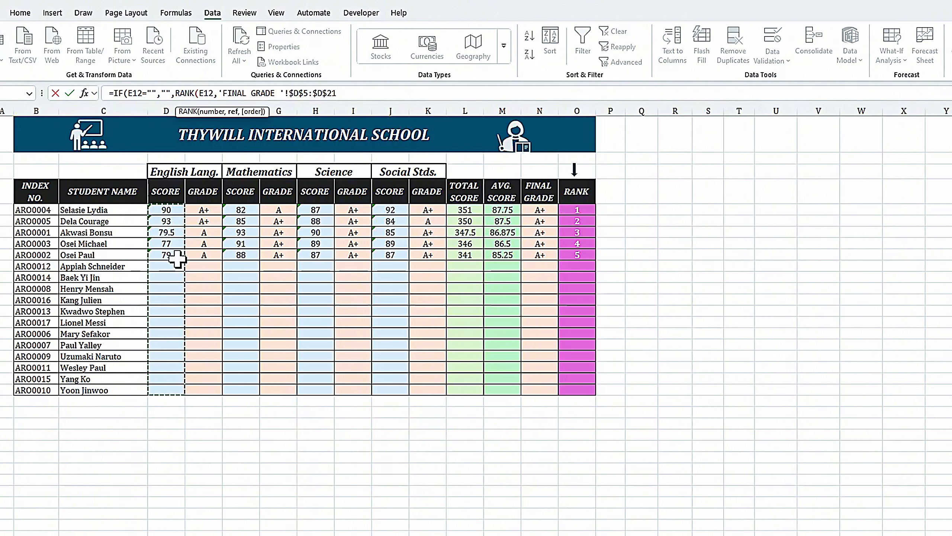
text(,)
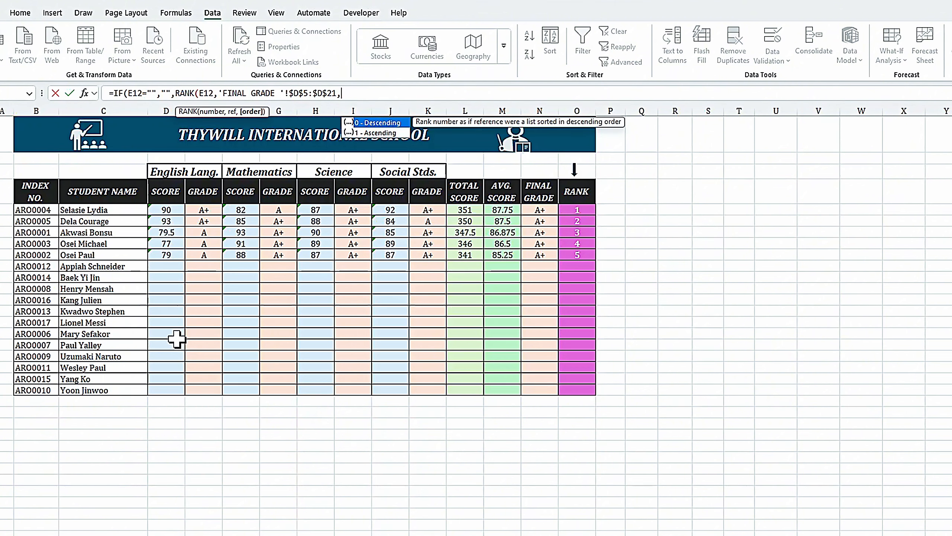
text(0)
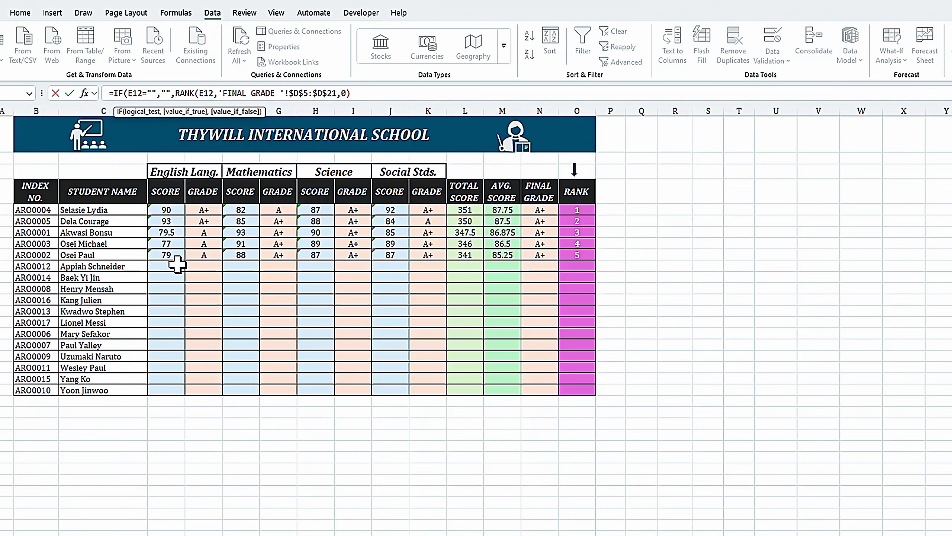
Add a COUNTIFS function to the rank, with first criteria range 'FINAL GRADE '!$D$5:$D$21 and criterion 'REPORT CARD'!E12
text(coun)
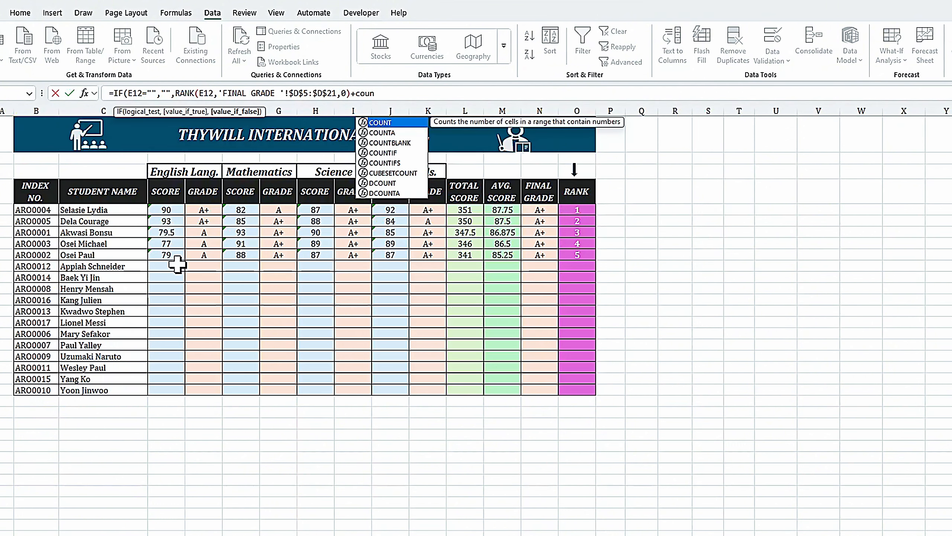
text(tifs)
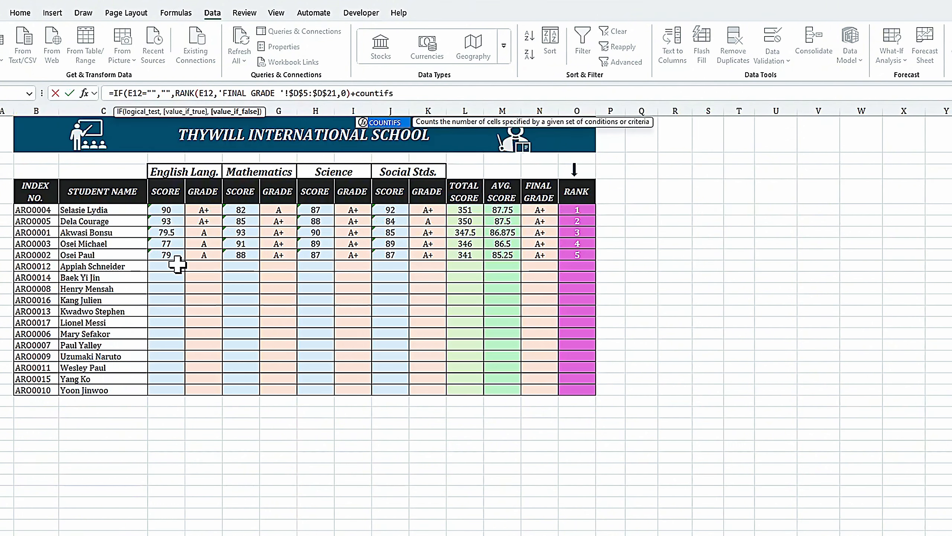
key(Tab)
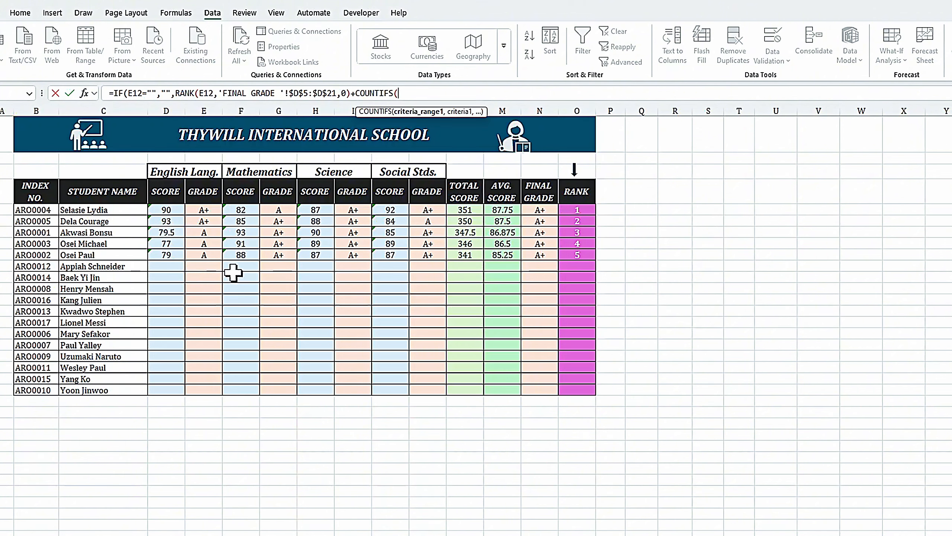
click(161, 206)
drag(162, 207, 164, 386)
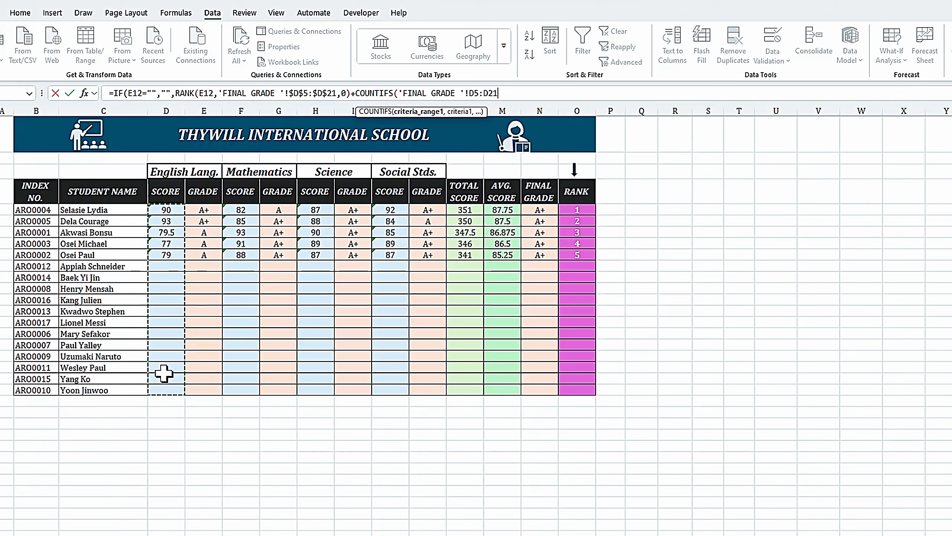
key(F4)
text(,)
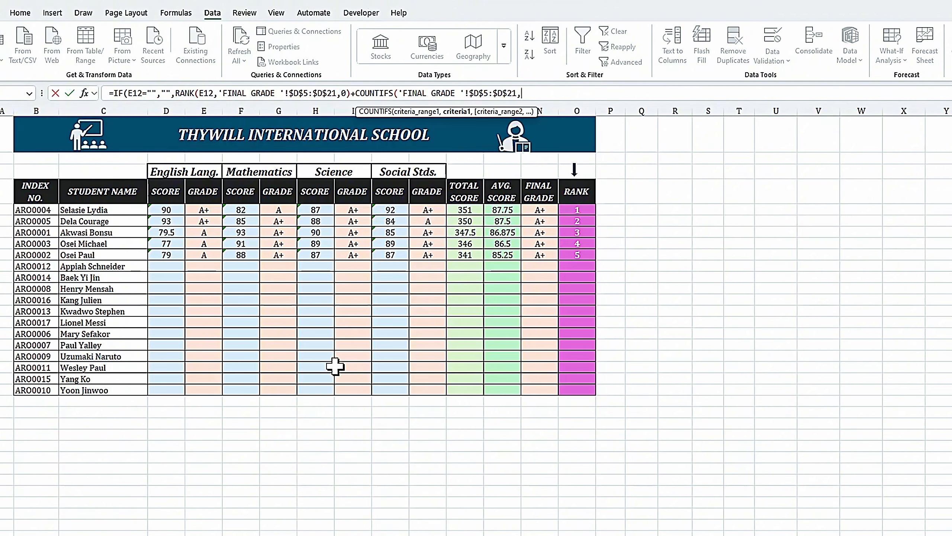
click(225, 534)
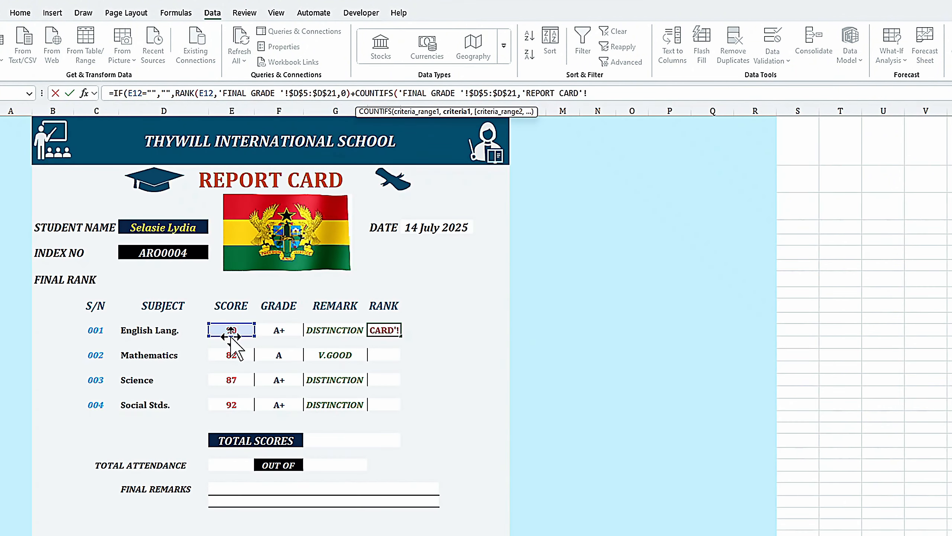
click(231, 330)
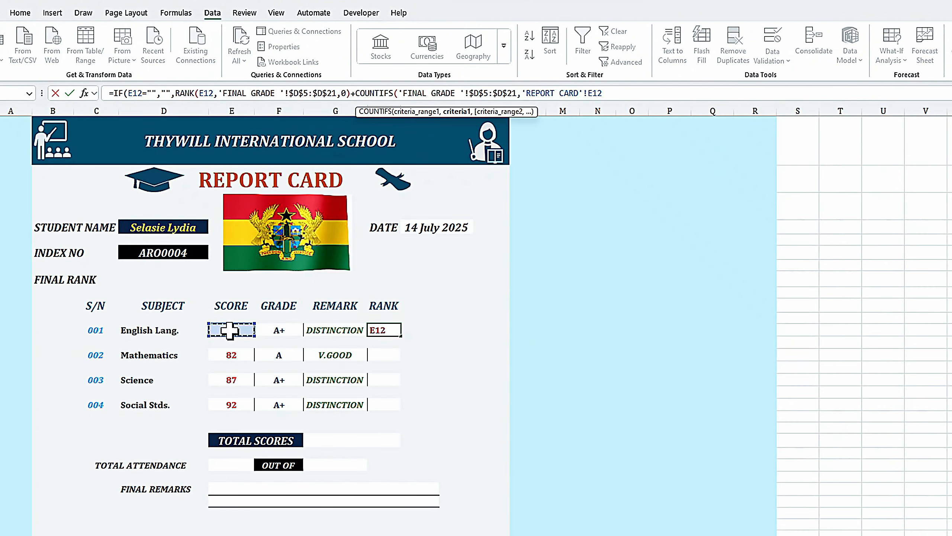
text(,)
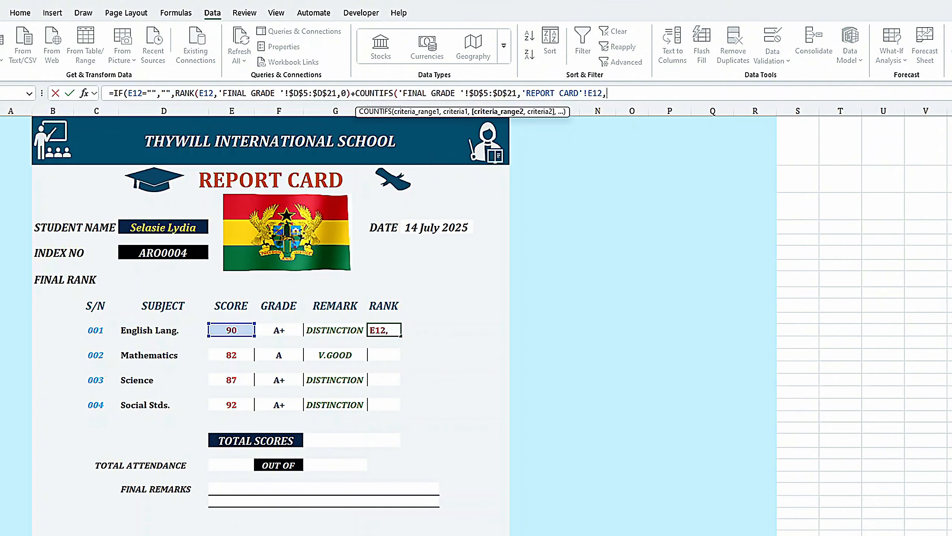
Complete the COUNTIFS with second criteria range 'FINAL GRADE '!$C$5:$C$21 and criterion "<"&'REPORT CARD'!D4, and enter the formula
click(157, 535)
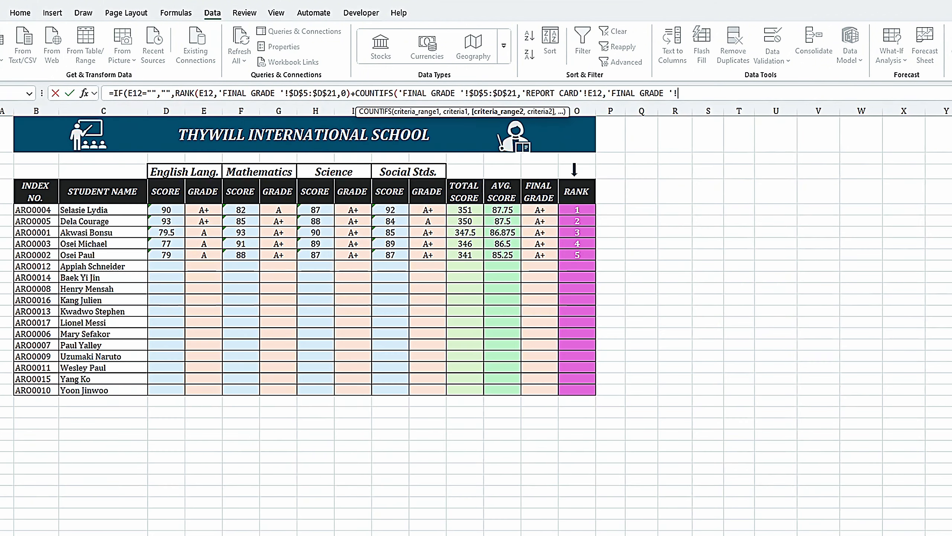
click(88, 210)
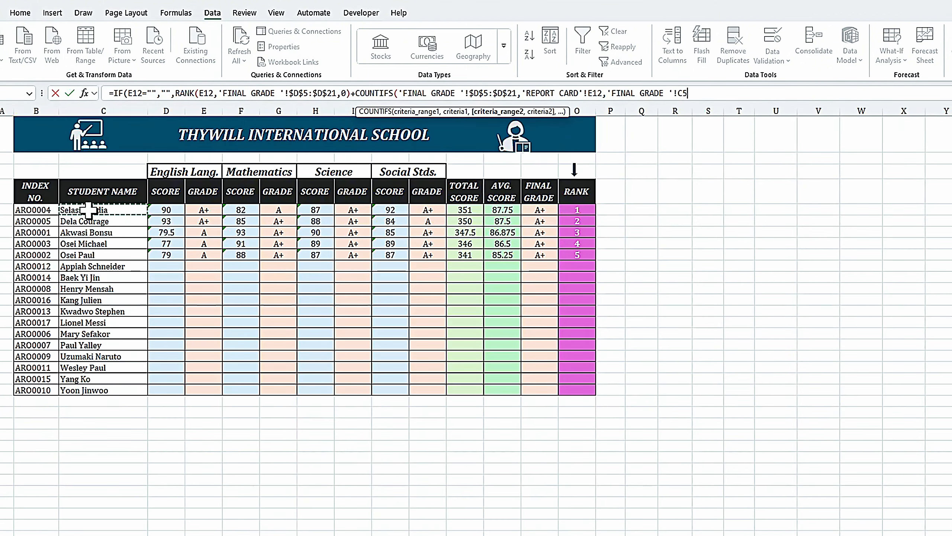
drag(88, 210, 94, 390)
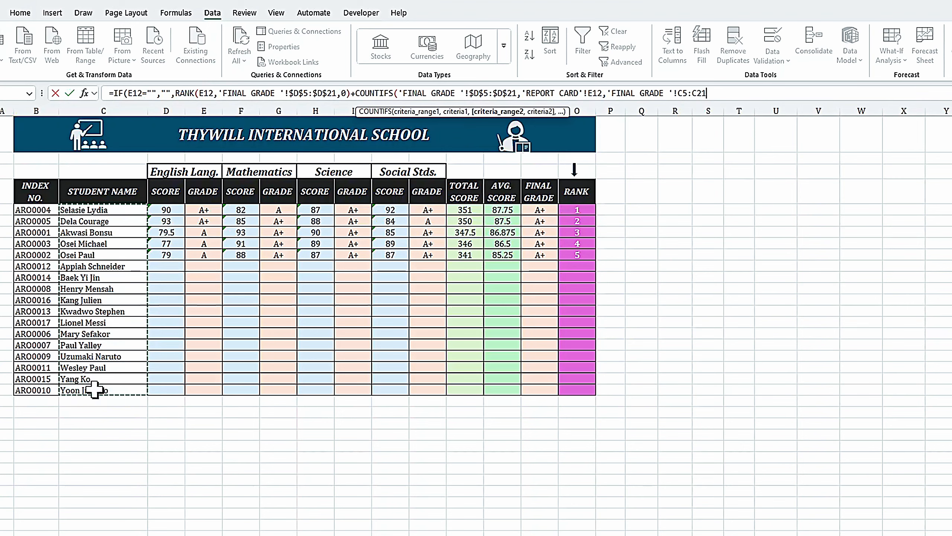
key(F4)
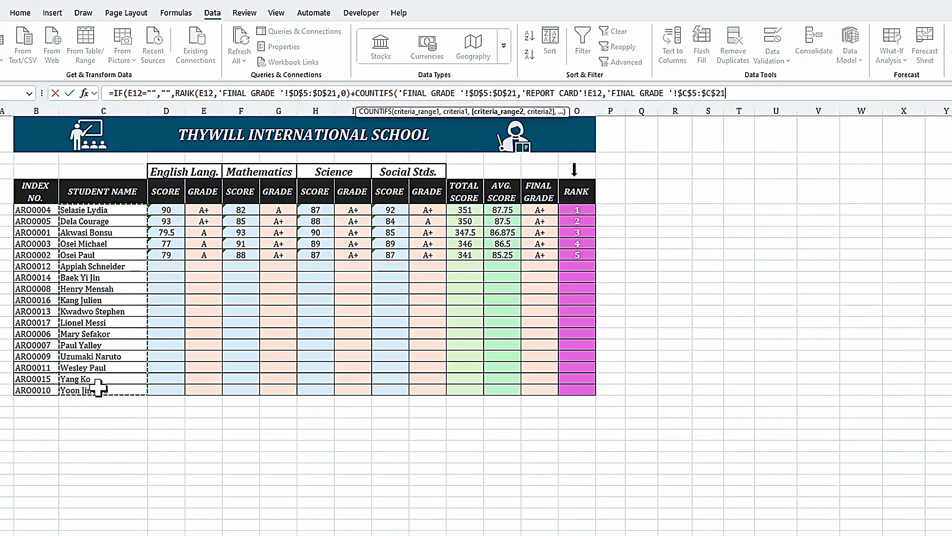
text(,"<"&)
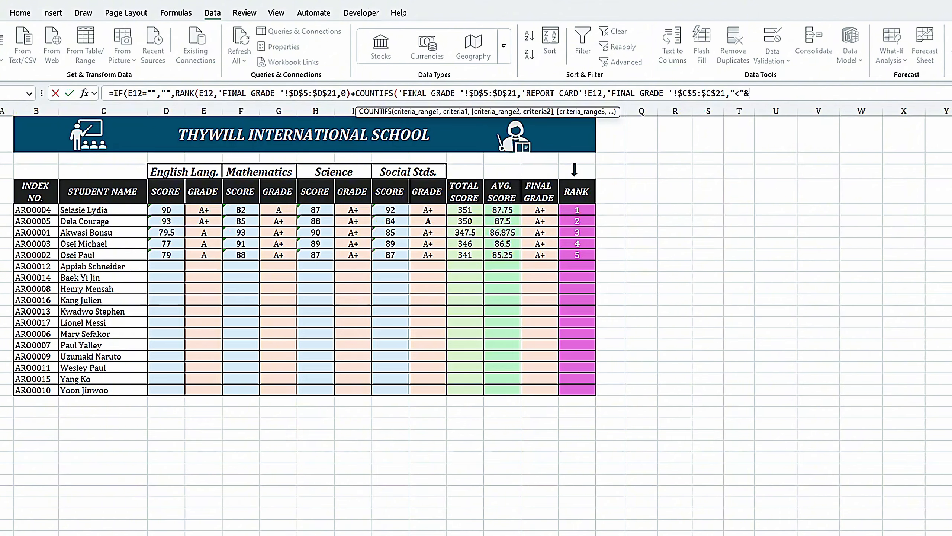
click(124, 535)
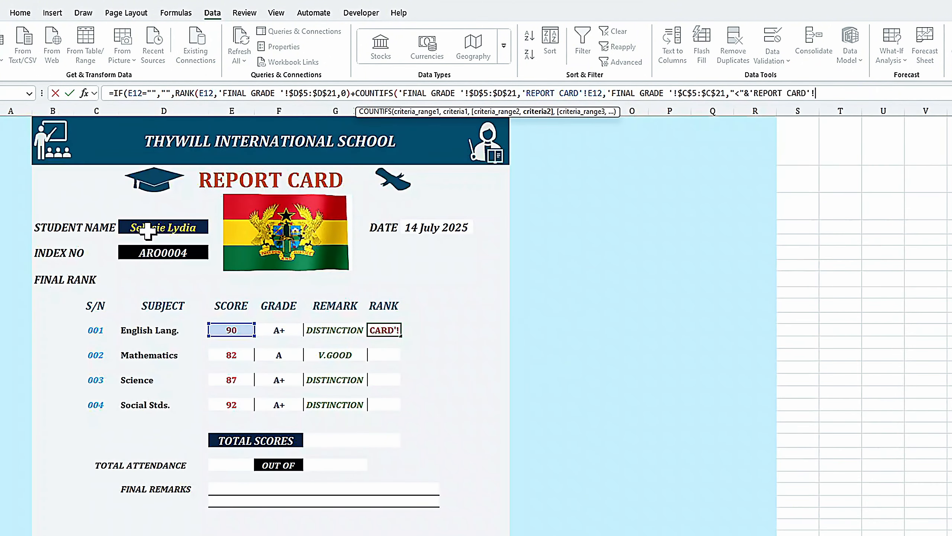
click(146, 229)
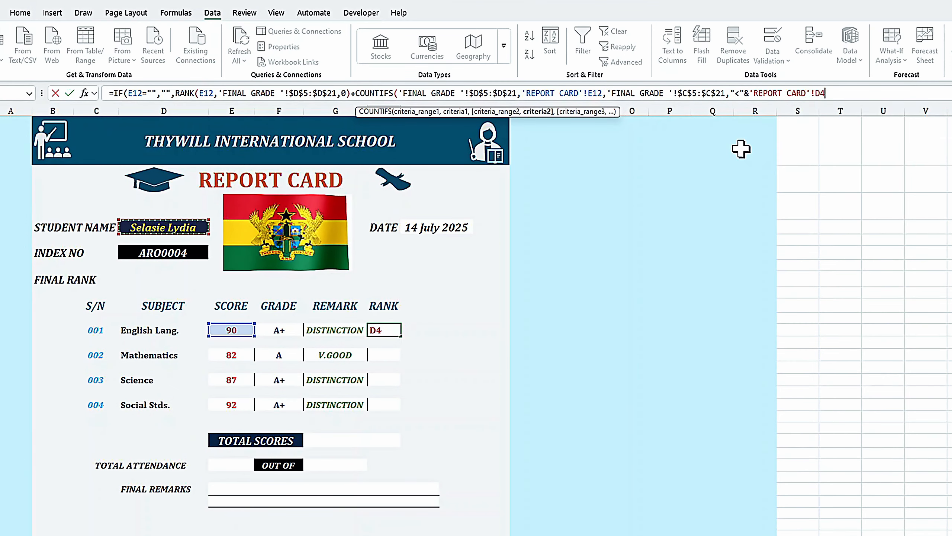
text())
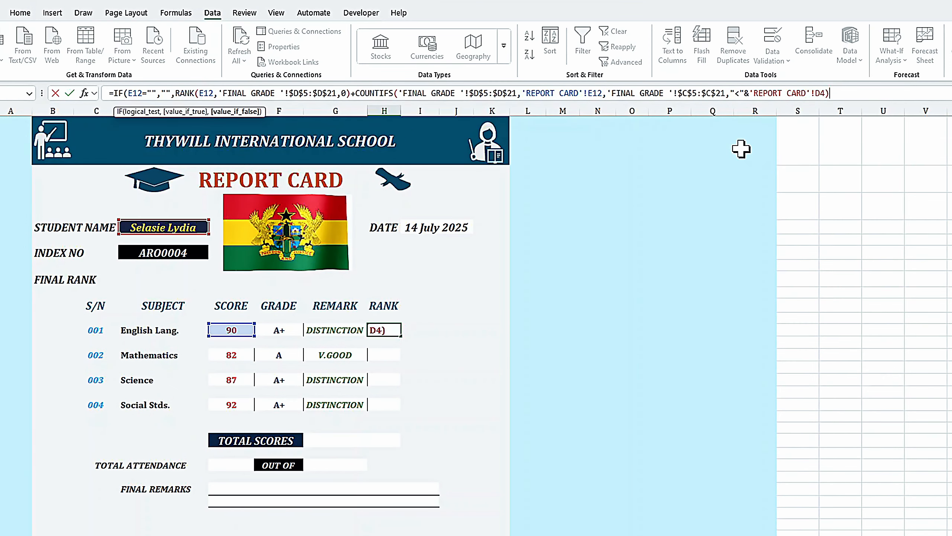
key(Return)
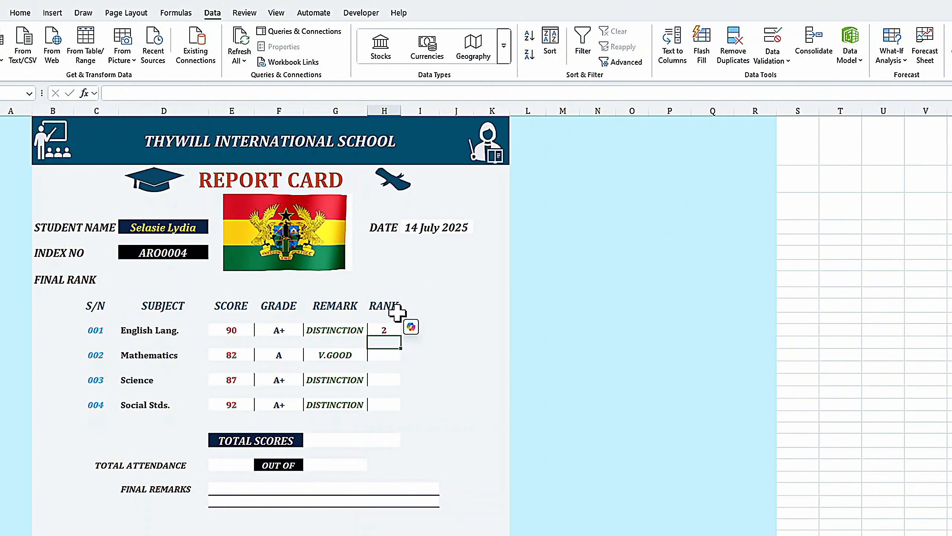
Set the English Lang. Assgn, Text/Exx. and Midterm marks of student S/N 4 to 10, 10 and 20 on the student scores sheet
click(380, 328)
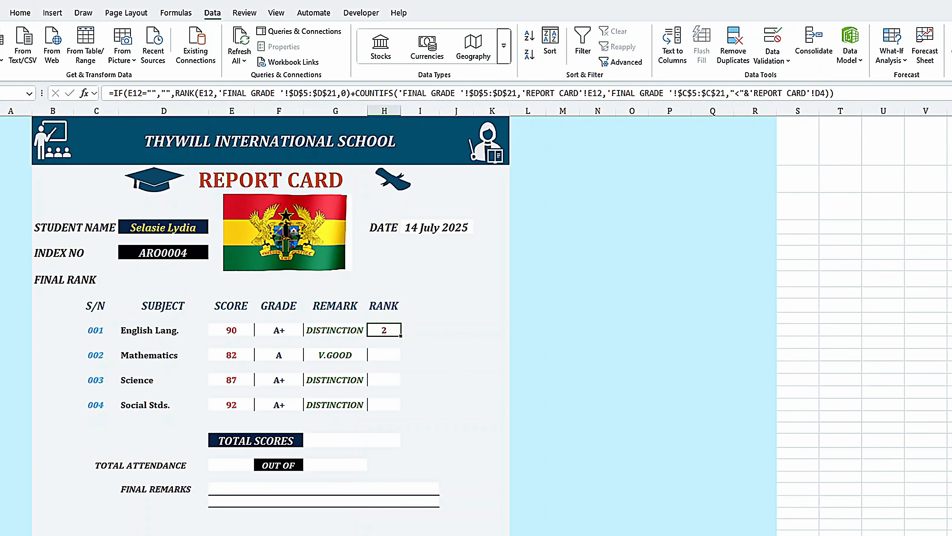
key(ctrl+Page_Up)
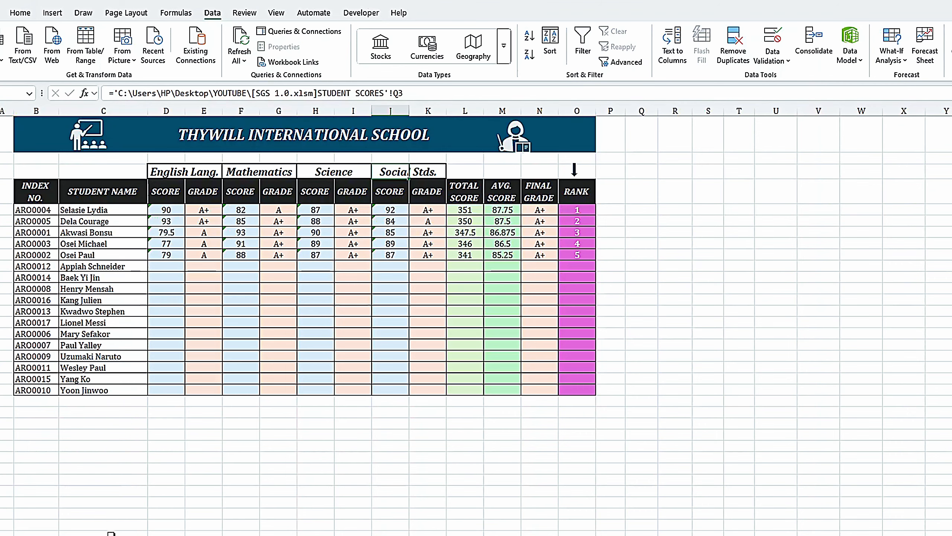
click(122, 535)
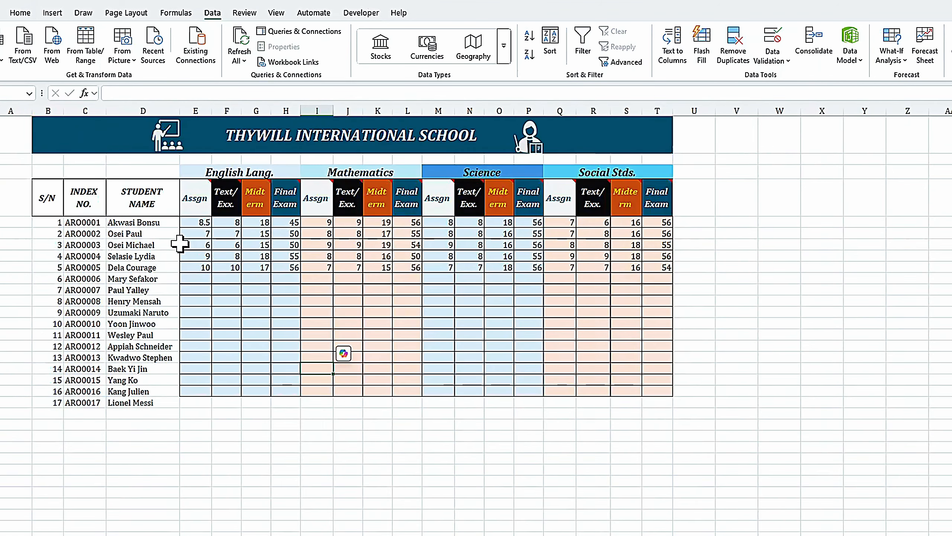
click(194, 257)
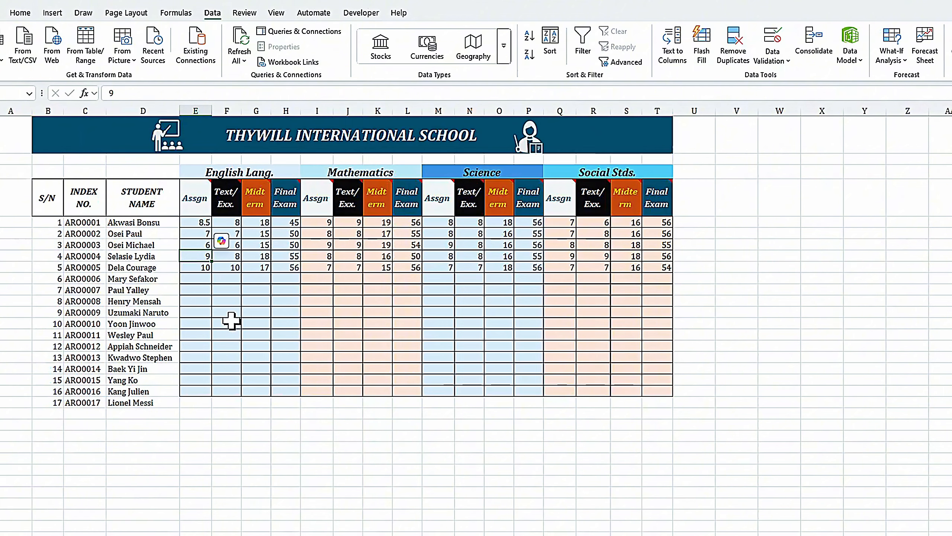
text(10)
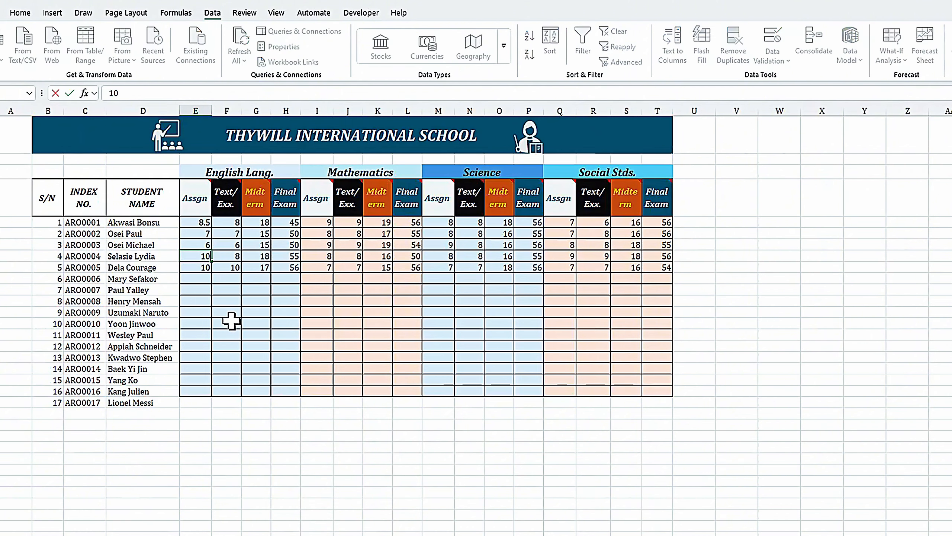
key(Tab)
text(10)
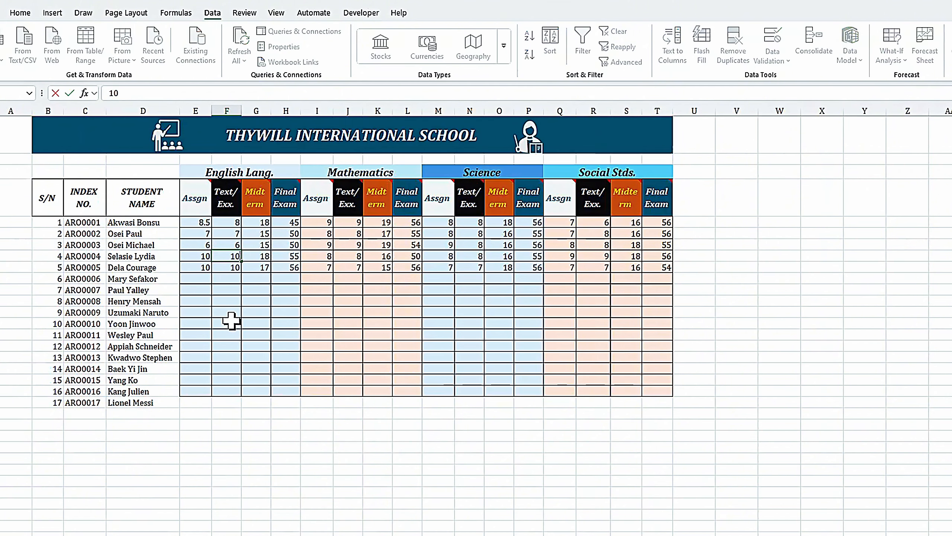
key(Tab)
text(20)
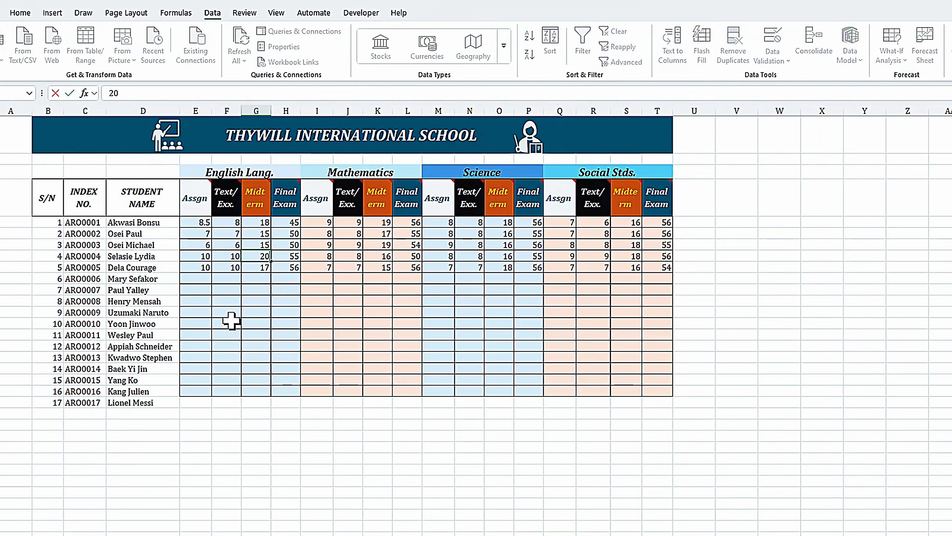
key(Return)
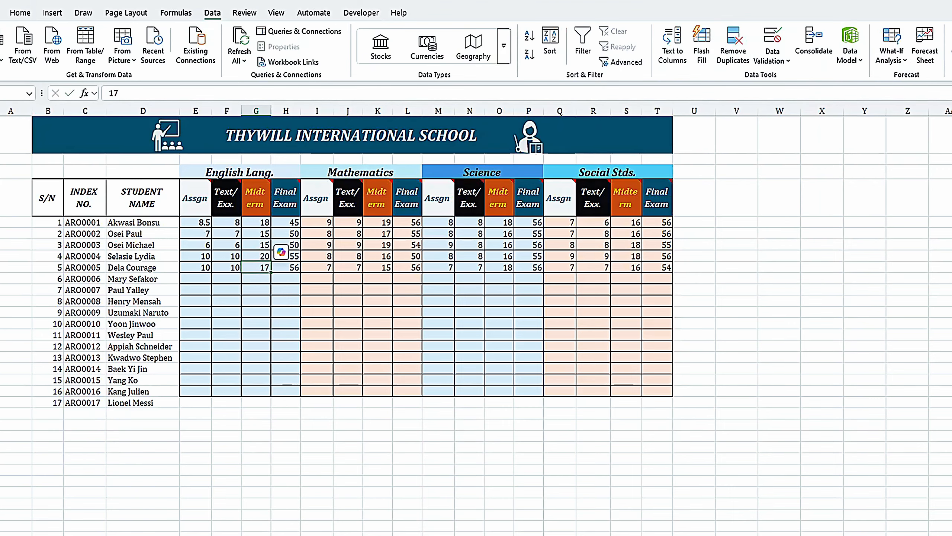
Compare the student's scores and ranks on the final grade sheet with those on the report card
click(150, 535)
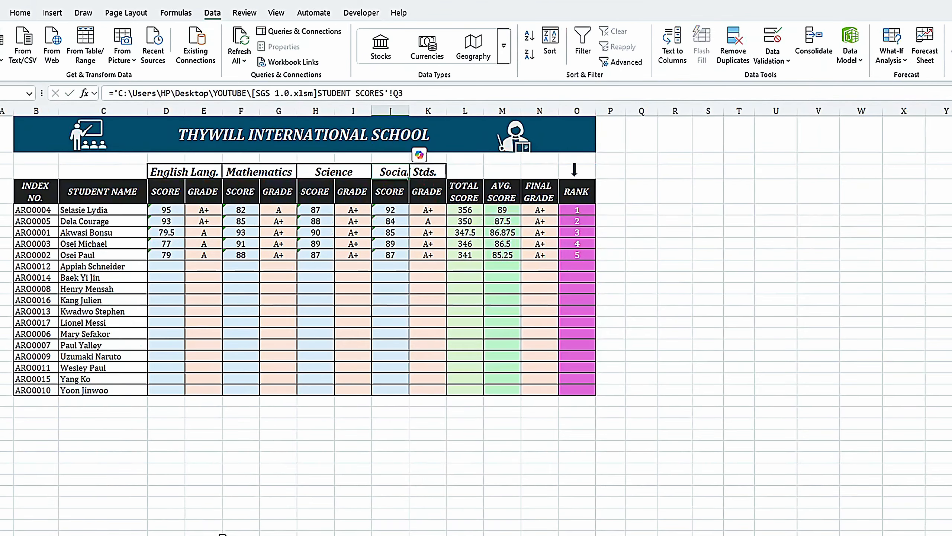
click(233, 535)
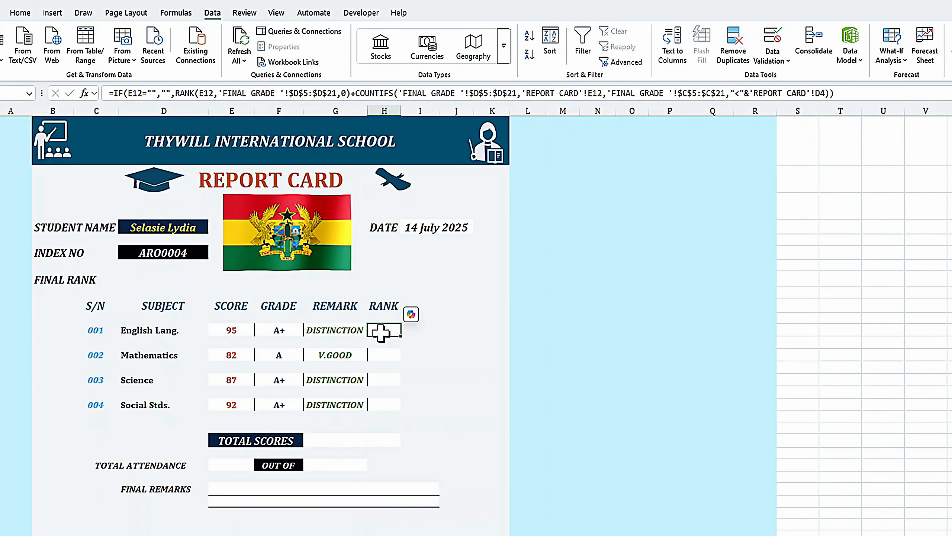
click(381, 355)
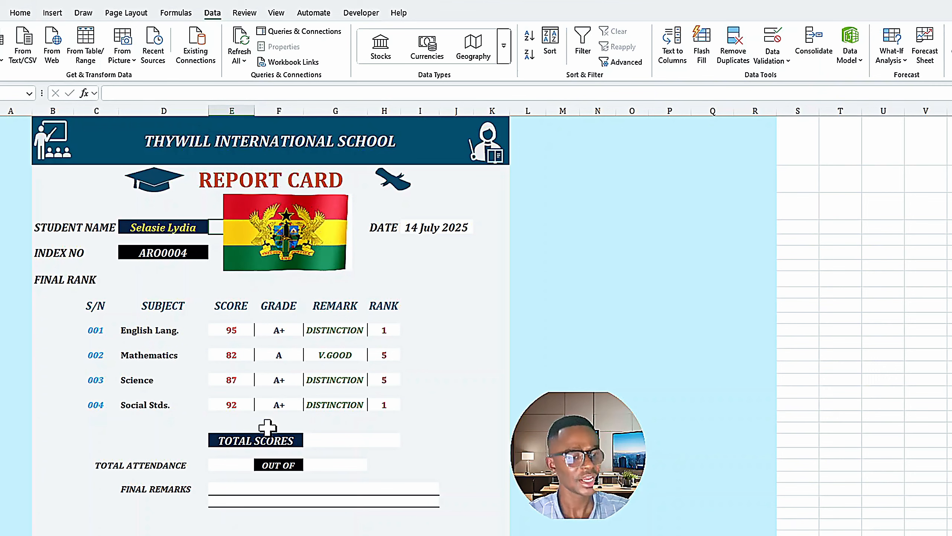
click(209, 534)
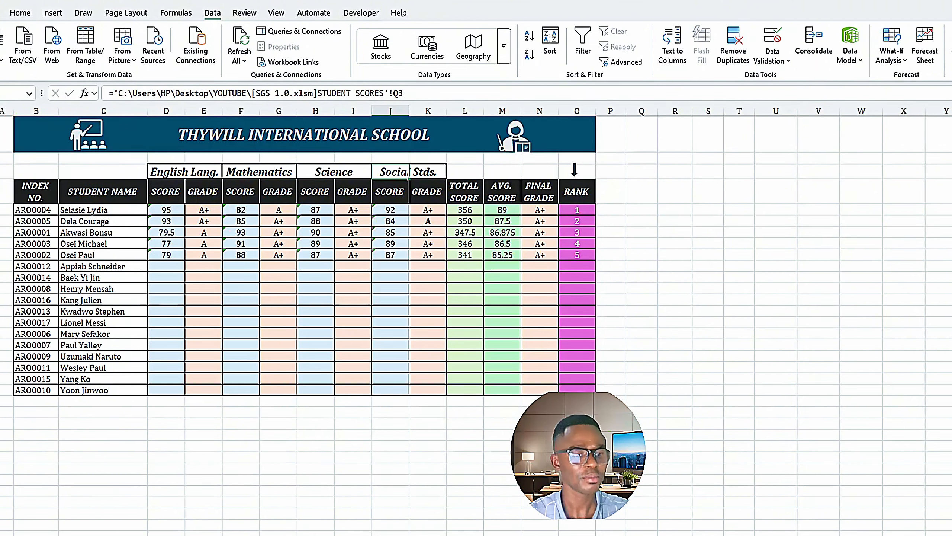
click(279, 534)
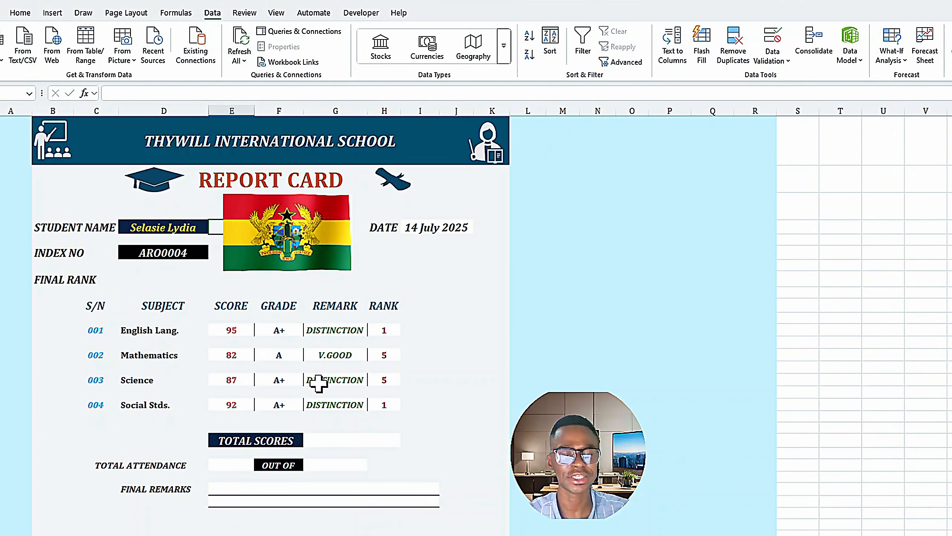
Examine the formulas behind the English Lang. score, grade and rank on the report card
click(227, 330)
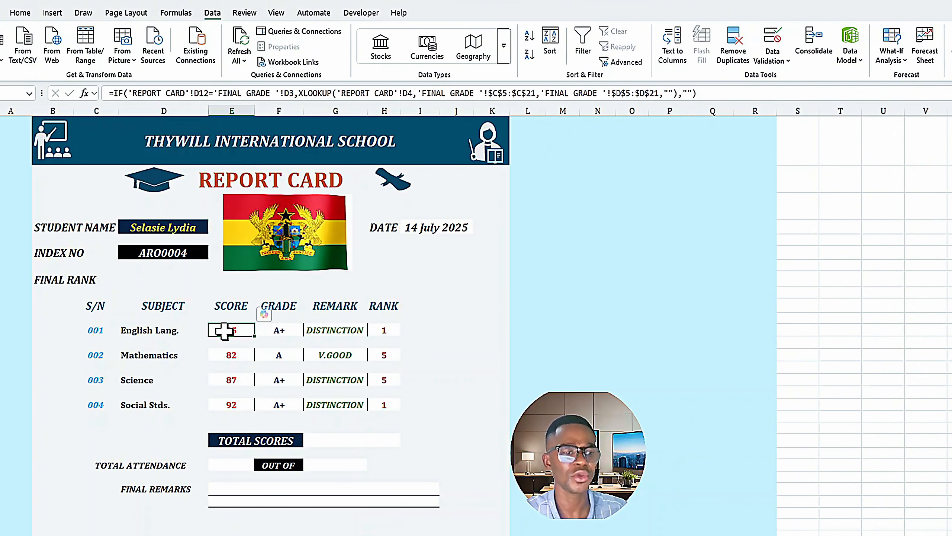
click(277, 330)
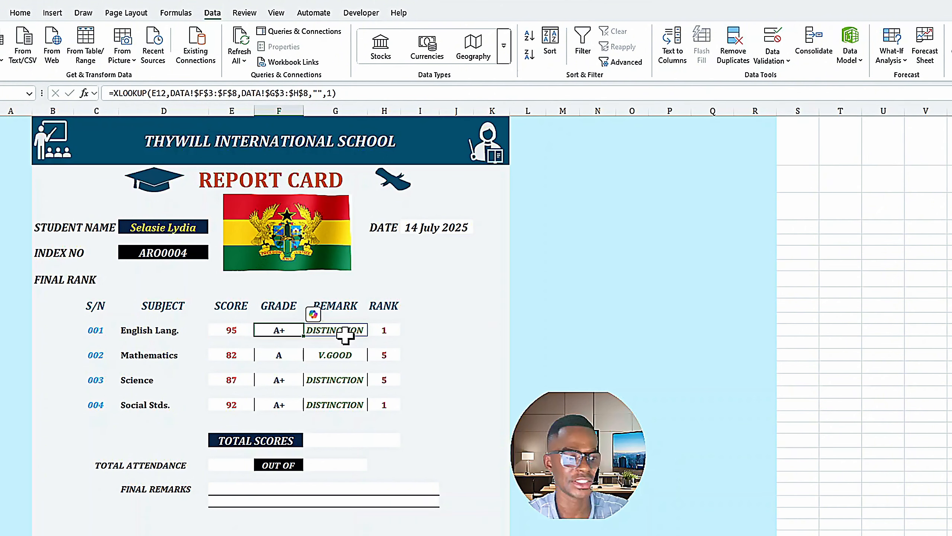
click(377, 330)
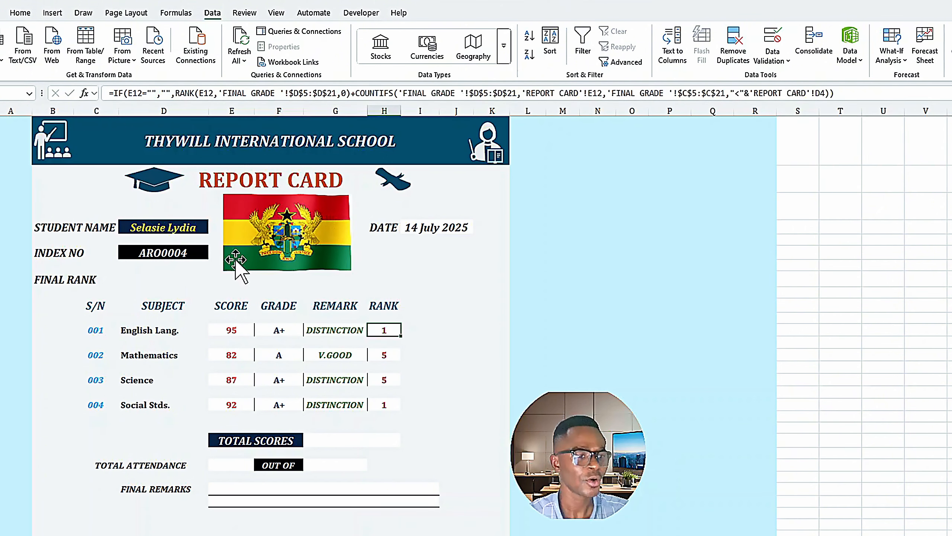
Test the report card with two other student names, one of them without scores, and restore the original student
click(182, 228)
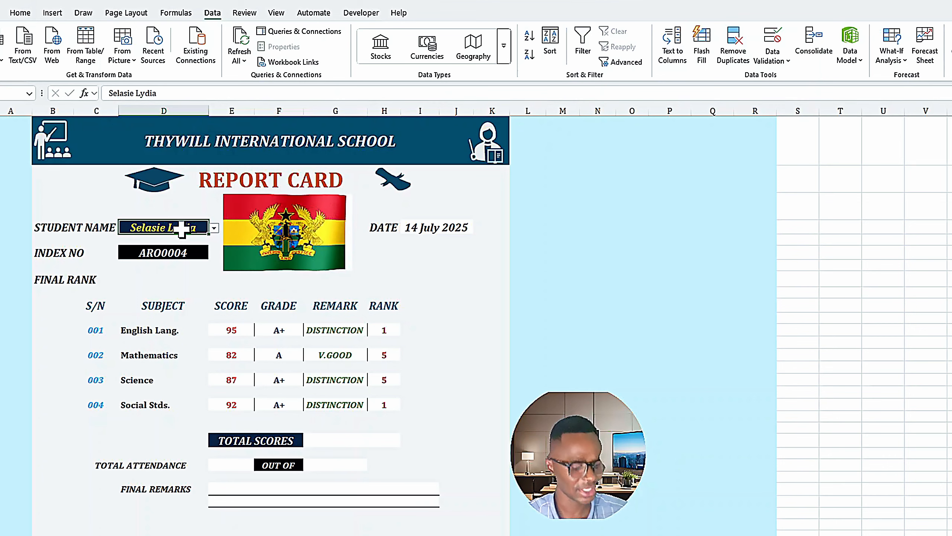
text(akwas)
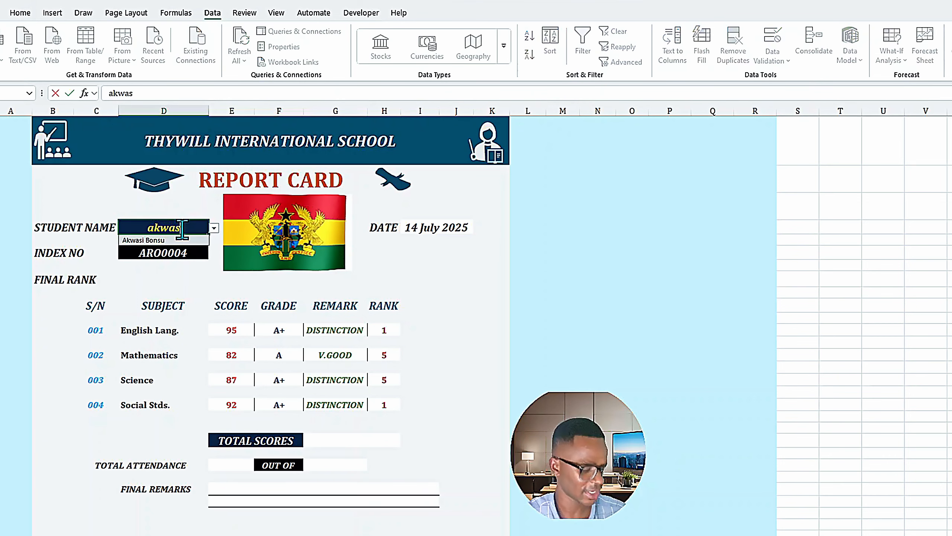
key(Tab)
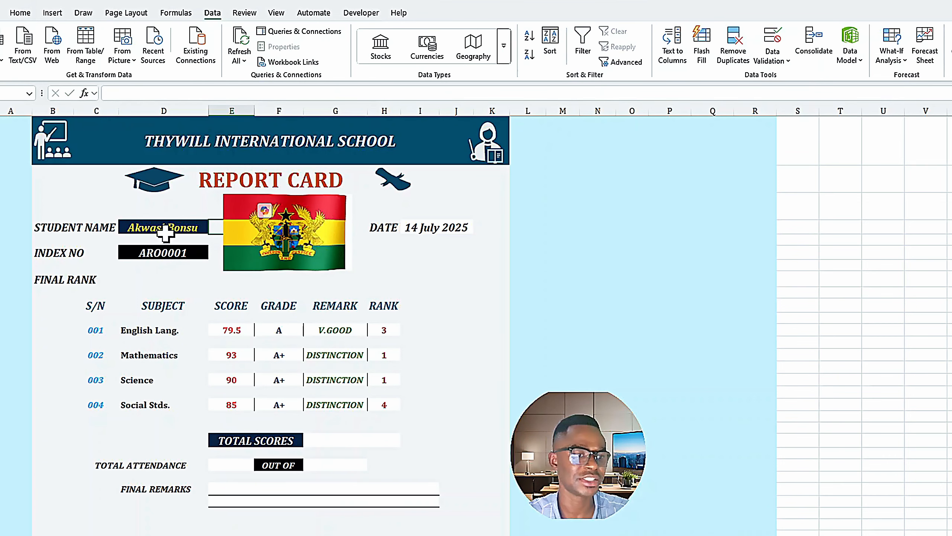
click(165, 233)
text(yoo)
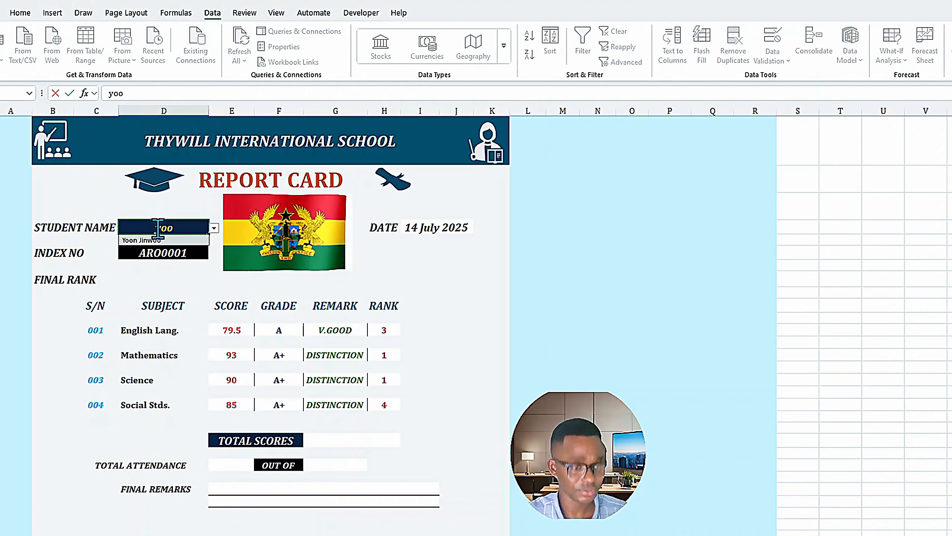
text(n)
key(Tab)
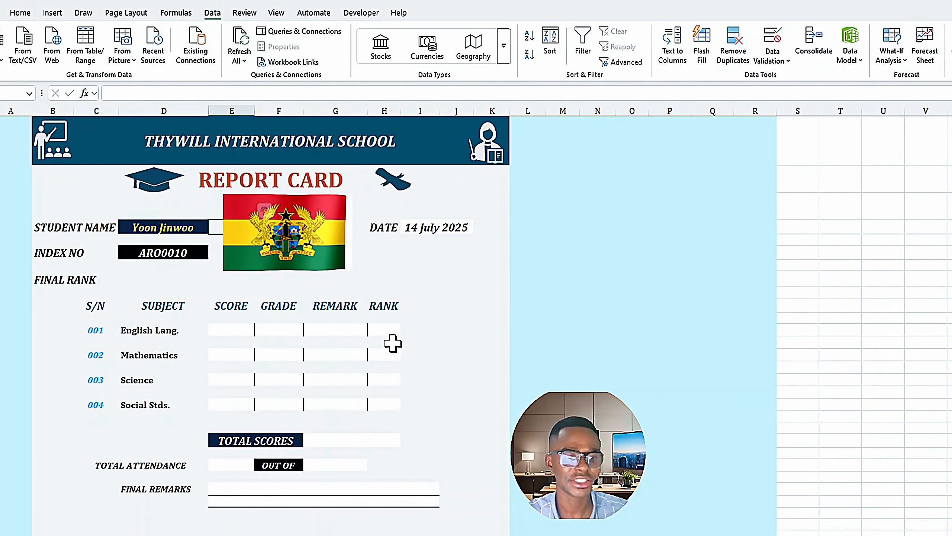
click(148, 225)
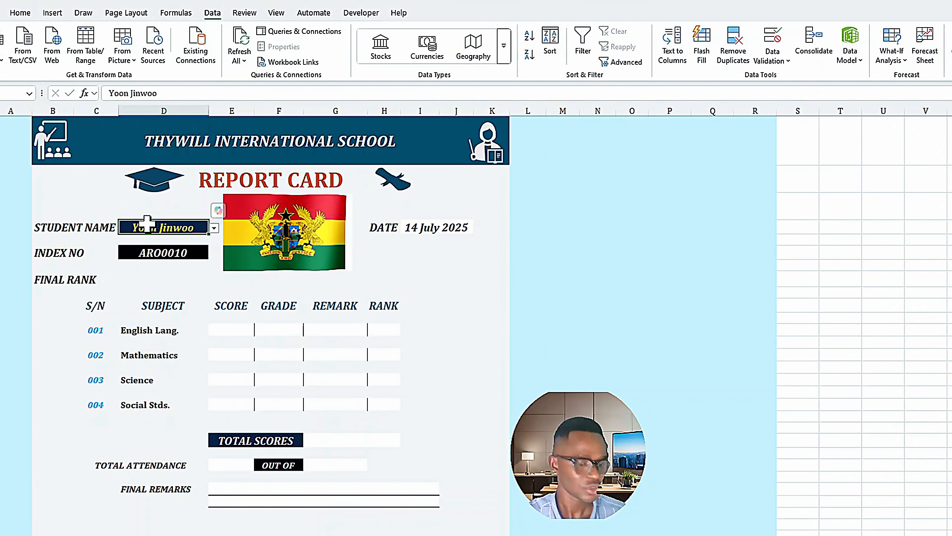
text(sela)
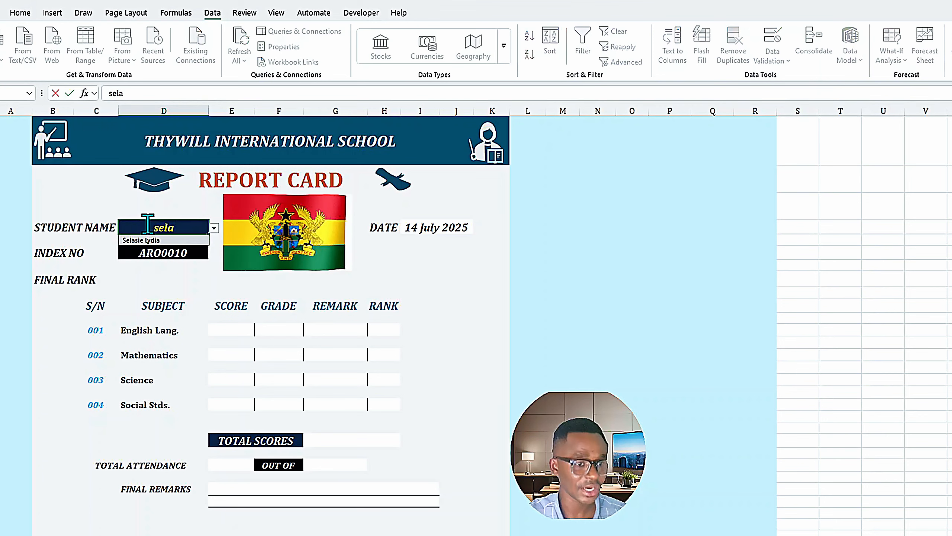
key(Tab)
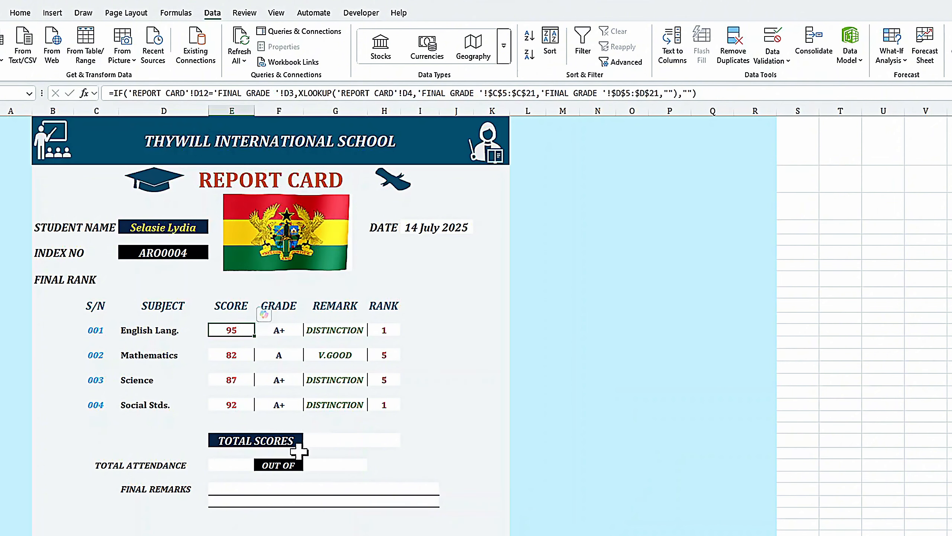
Start an IF formula in the TOTAL SCORES cell with an AND function as its logical test
click(316, 440)
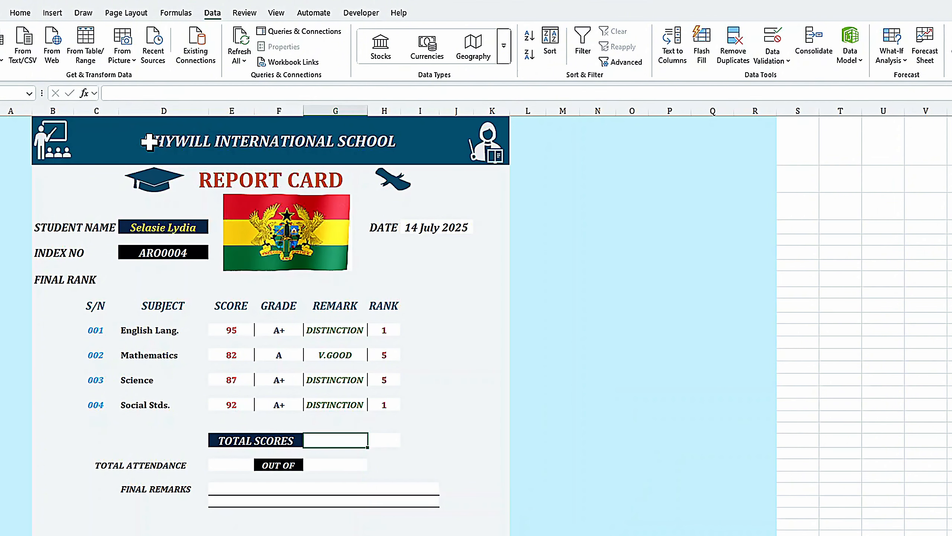
click(132, 92)
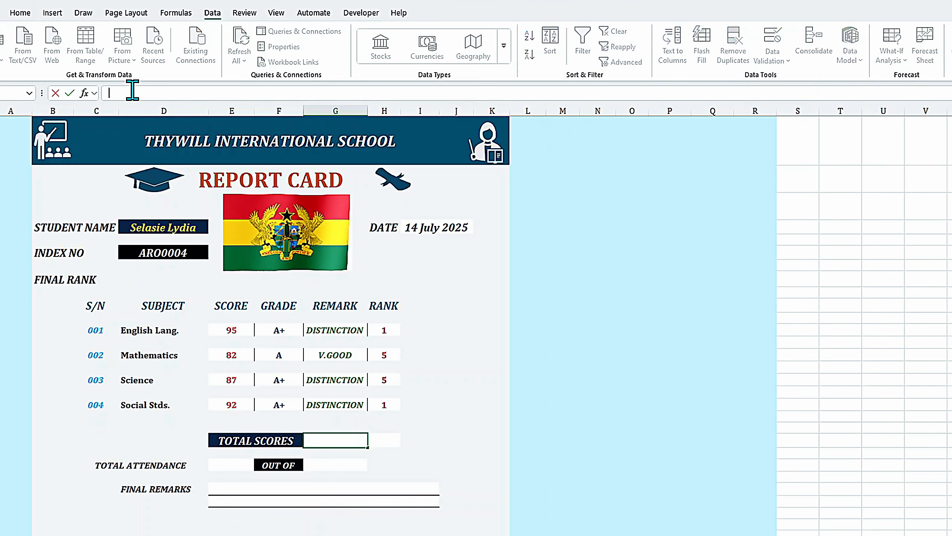
text(=IF)
double_click(156, 114)
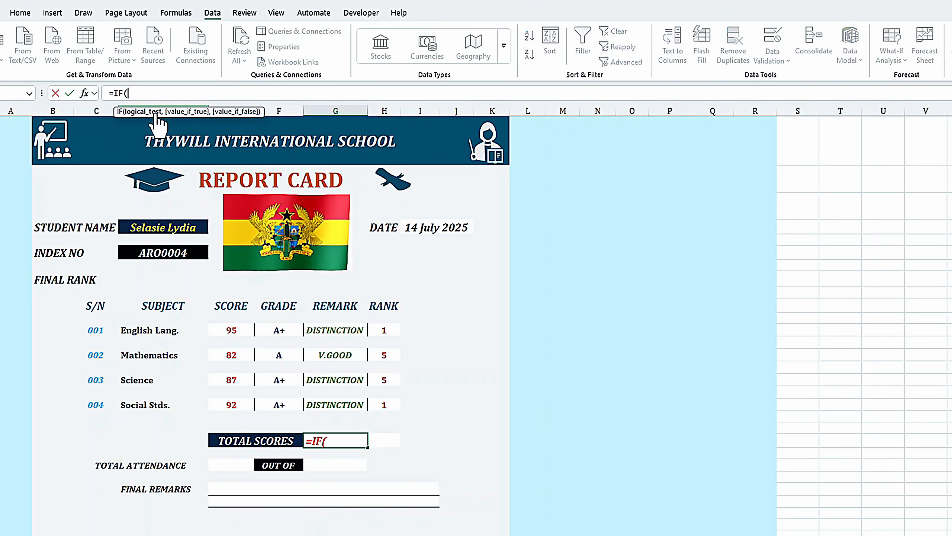
text(and)
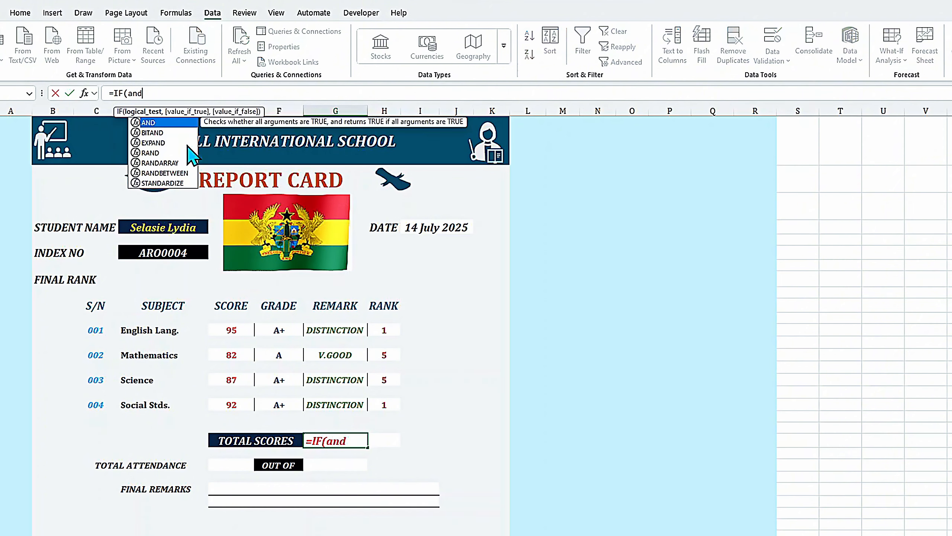
key(Tab)
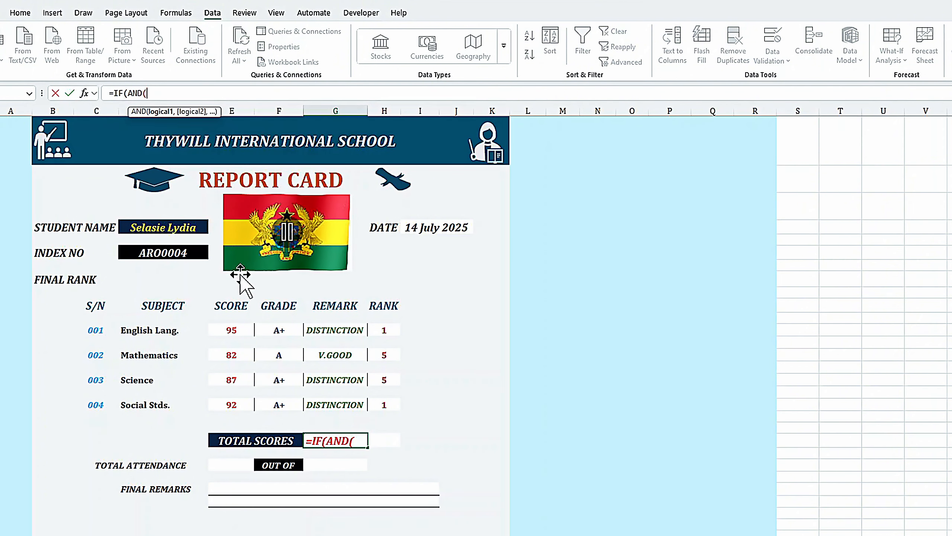
Complete the AND function with the four subject score conditions E12="", E14="", E16="" and E18=""
click(229, 329)
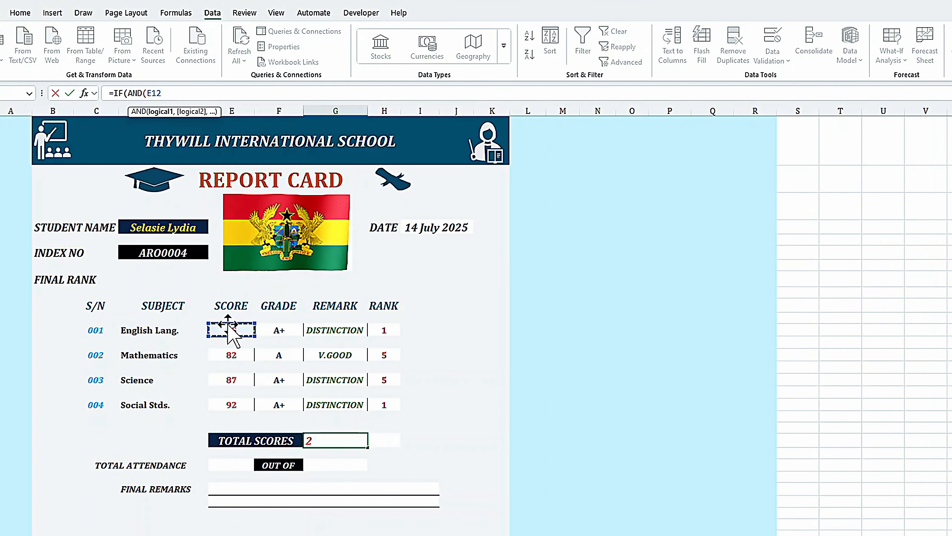
text(="")
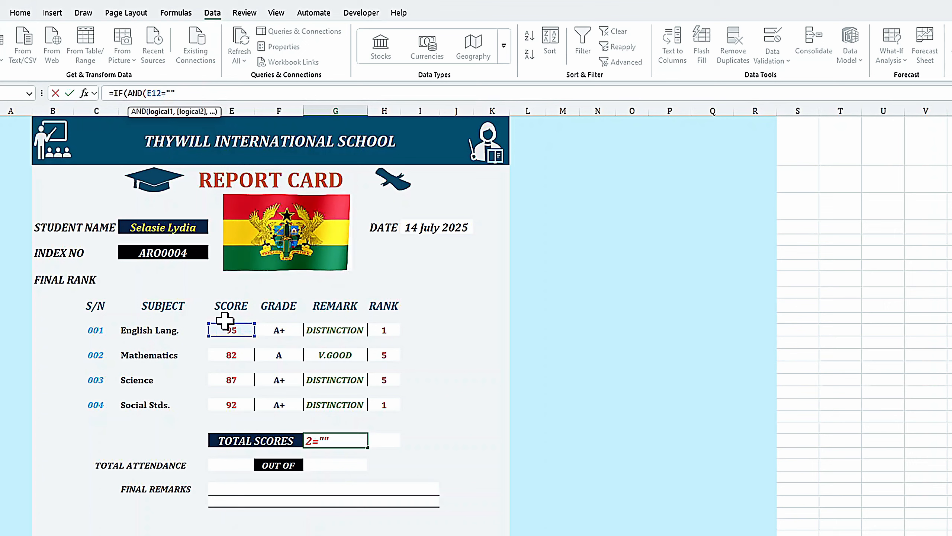
text(,)
click(231, 356)
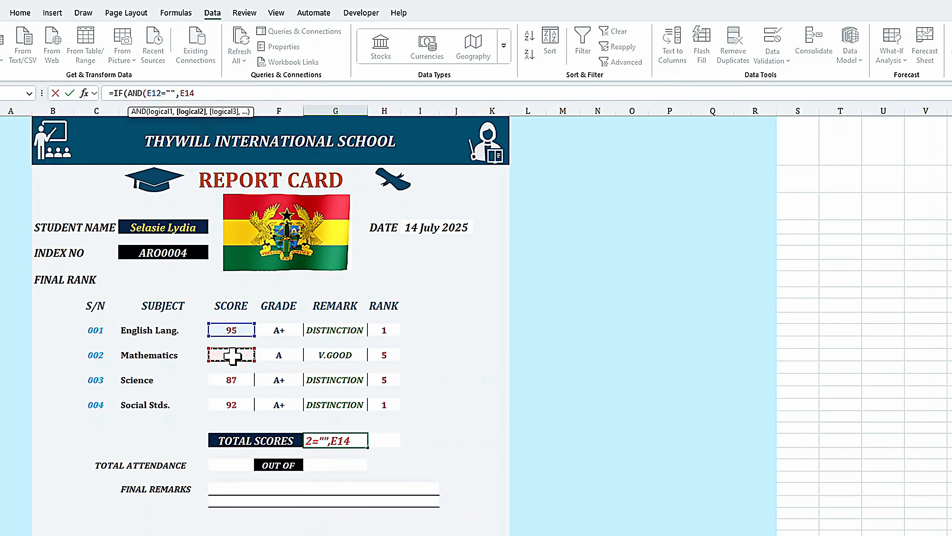
text(="",)
click(232, 380)
text(="",)
click(237, 404)
text(=""))
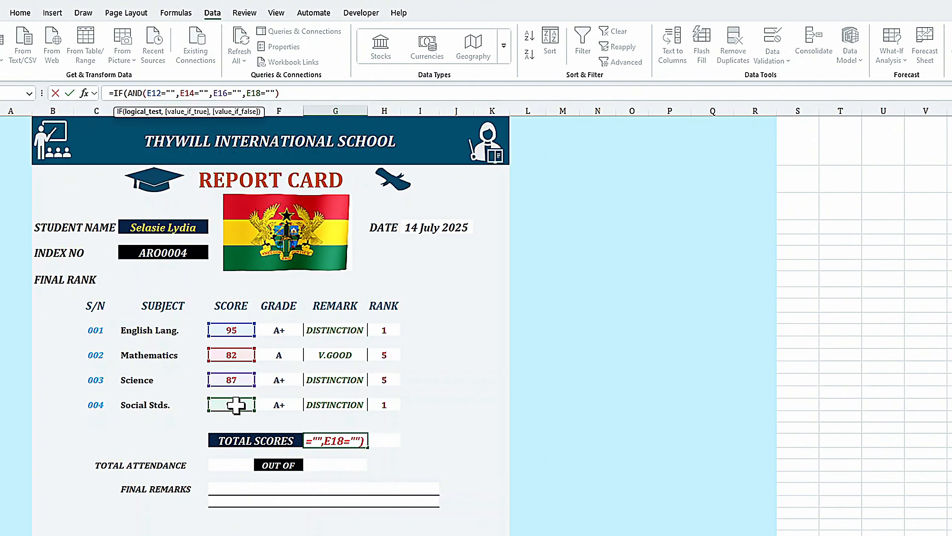
Set the IF formula's true value to "" and start a SUM function as its false value
text(,)
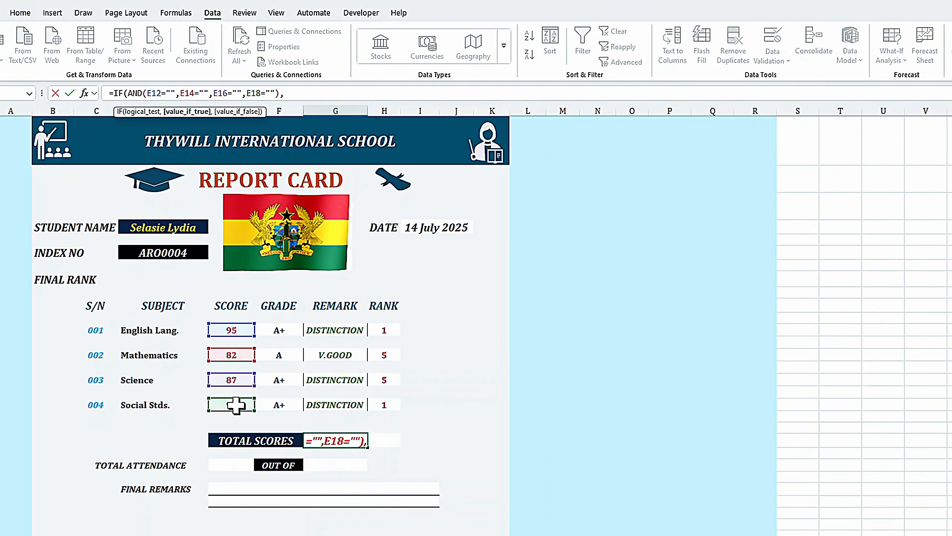
text("",SU)
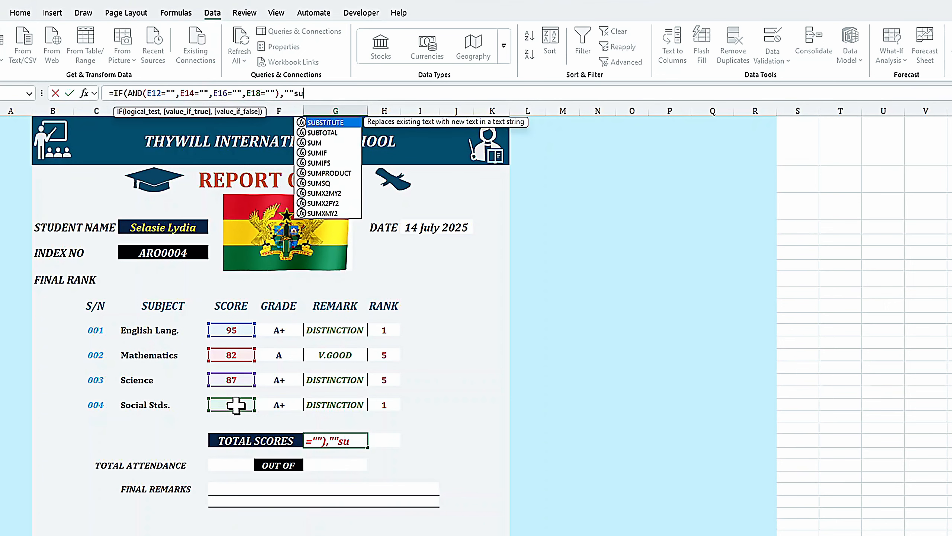
key(BackSpace)
key(BackSpace)
text(sum)
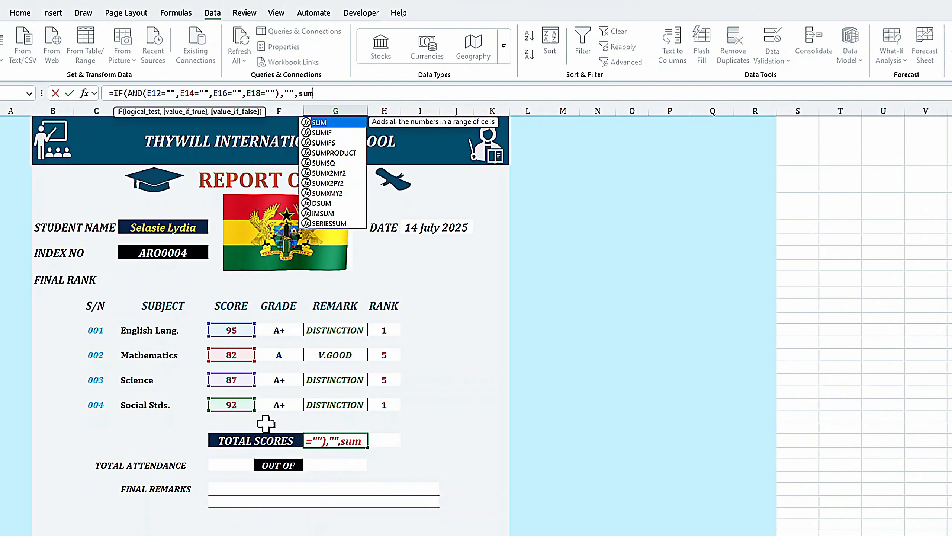
key(Tab)
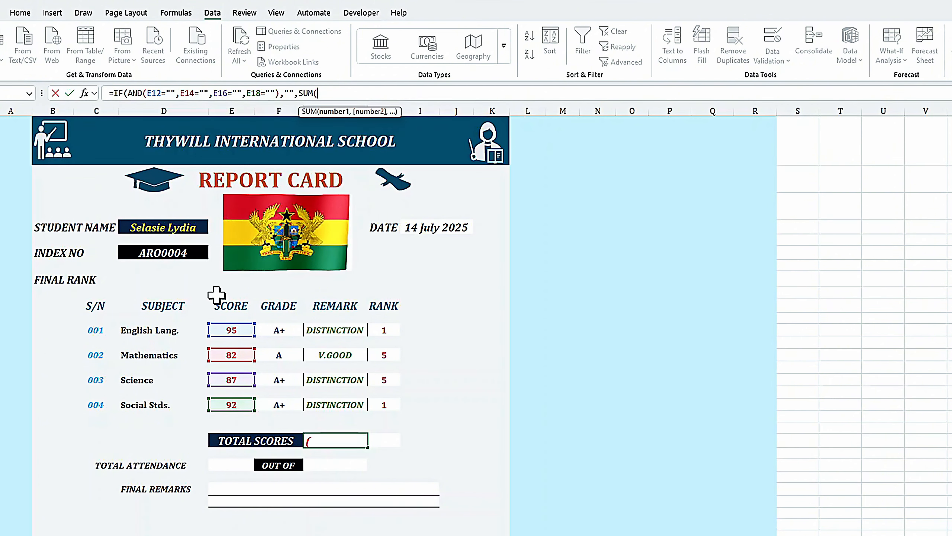
Complete the TOTAL SCORES formula by summing the four subject scores E12, E14, E16 and E18
click(226, 330)
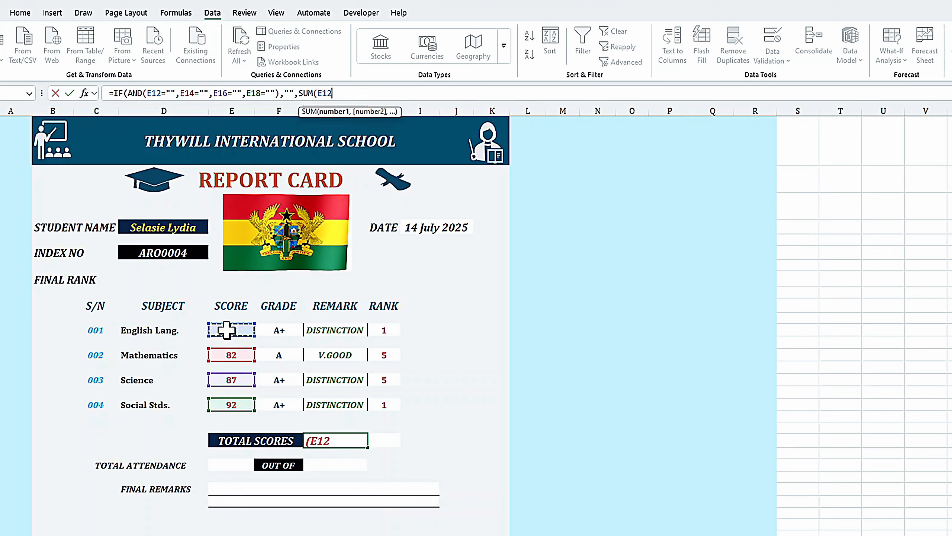
text(,)
click(233, 355)
text(,)
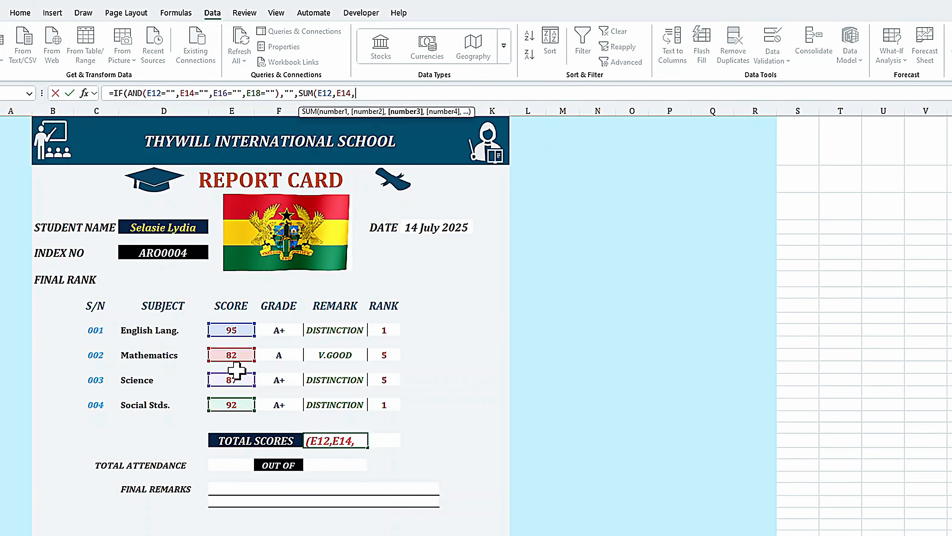
click(241, 380)
text(,)
click(240, 401)
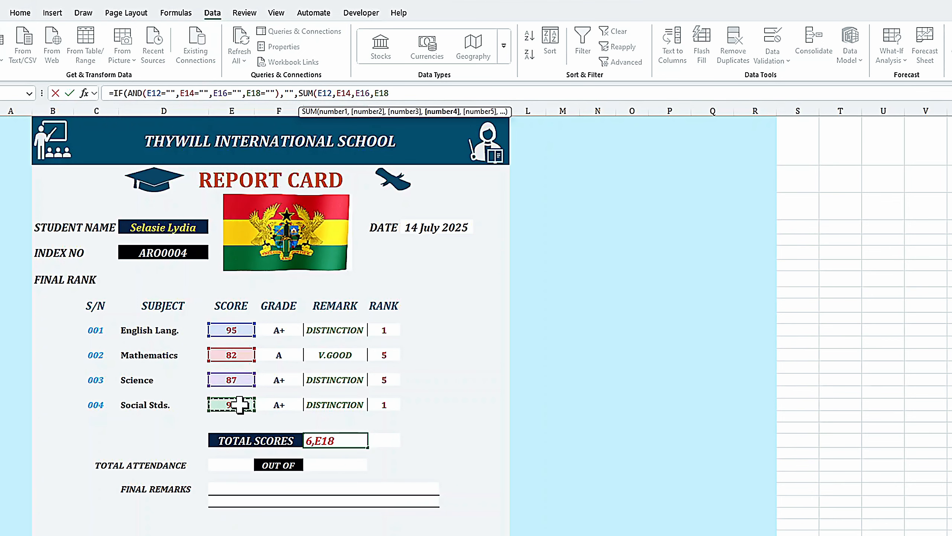
text())
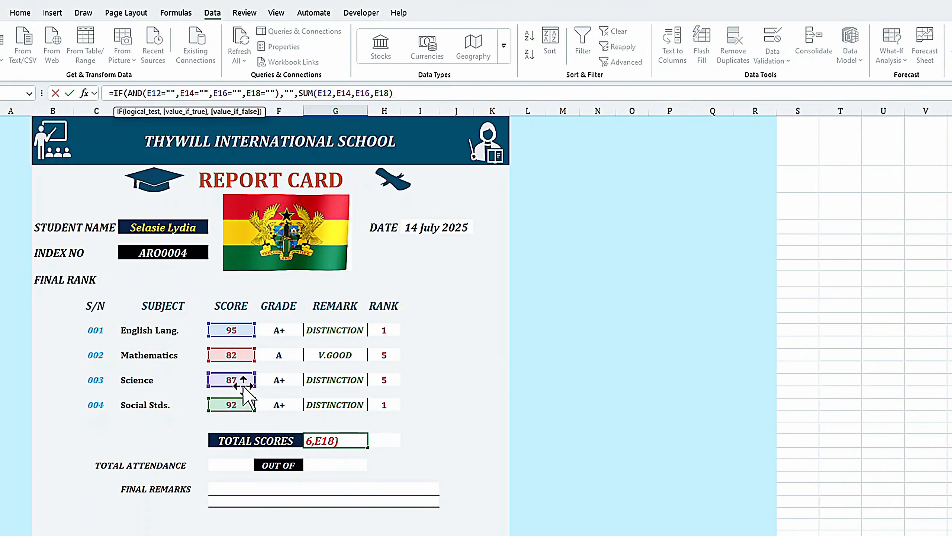
text())
key(Return)
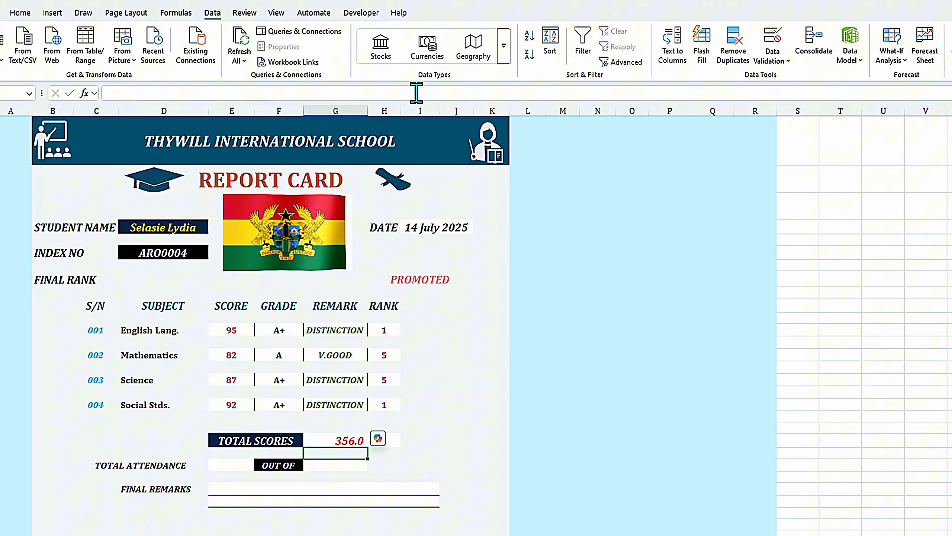
Clear the STUDENT NAME cell to test the report card without a student
click(342, 441)
click(138, 223)
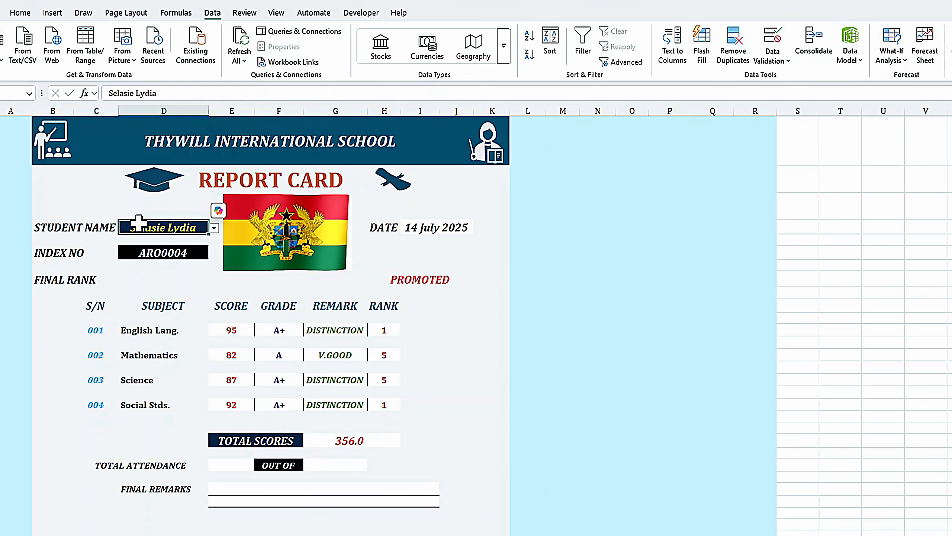
text(yo)
key(BackSpace)
key(BackSpace)
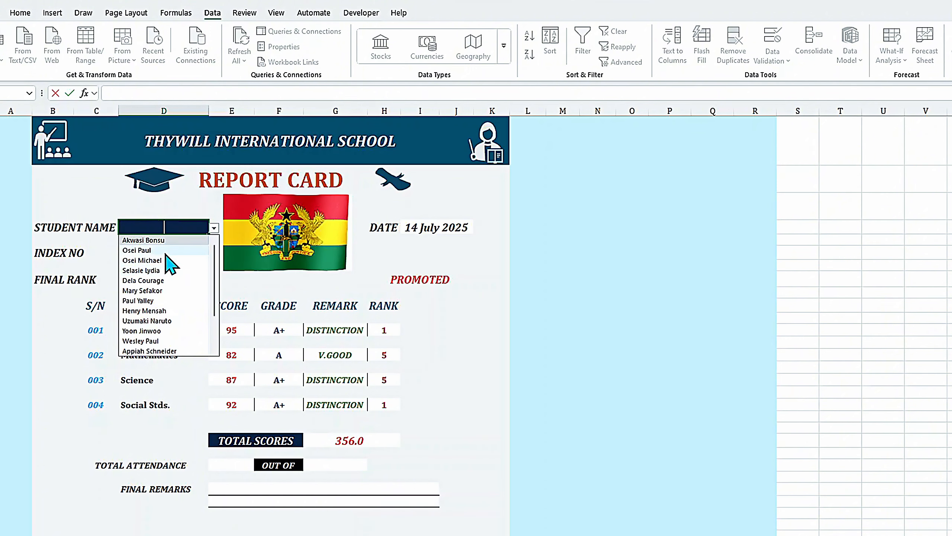
click(160, 270)
key(Delete)
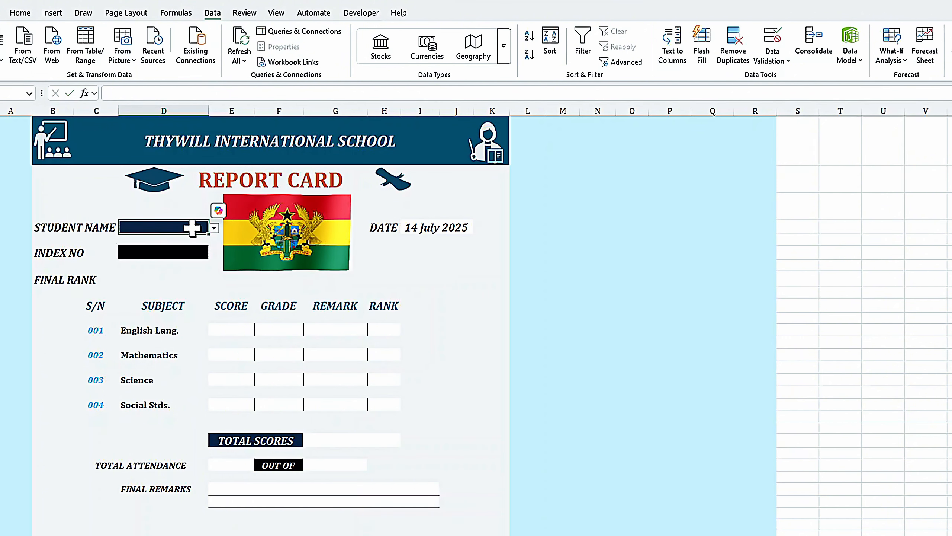
Test the total scores with other students from the STUDENT NAME dropdown, ending on the second listed student
click(214, 228)
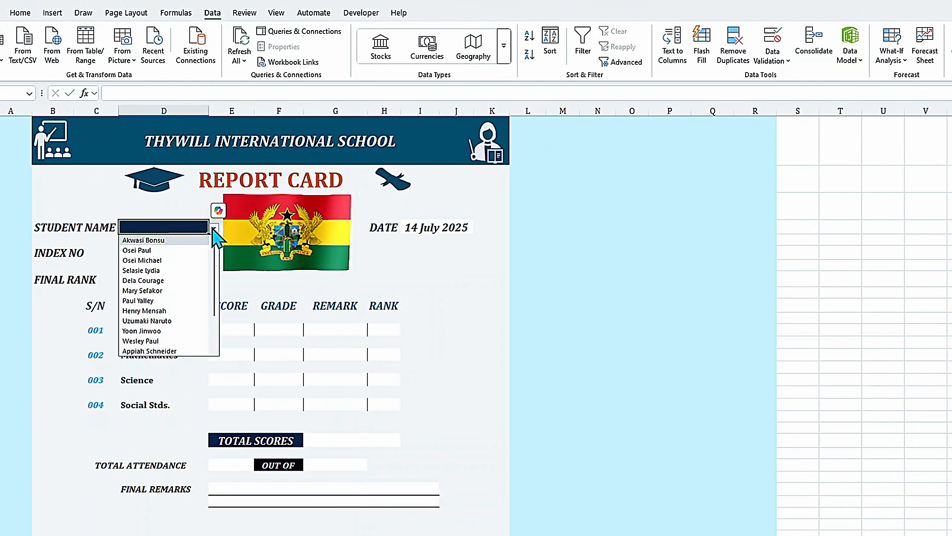
click(183, 241)
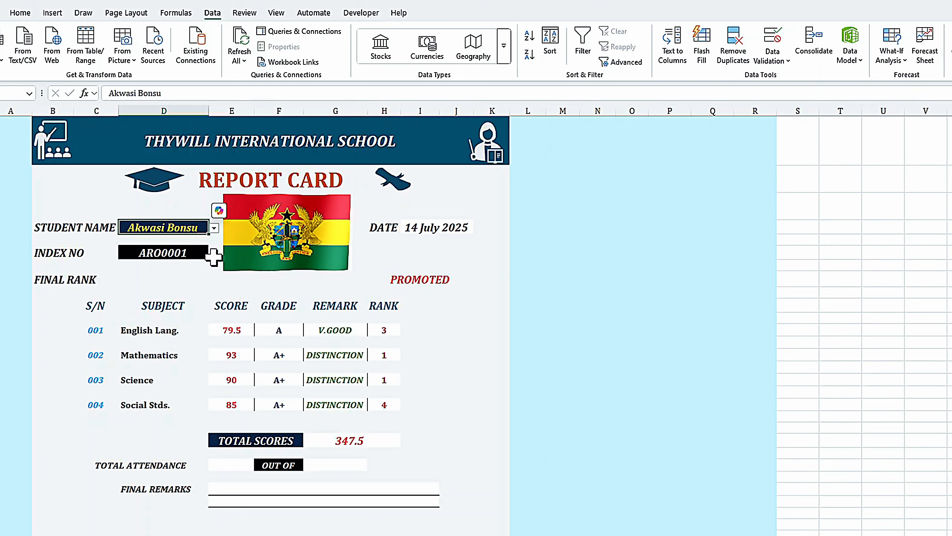
click(214, 228)
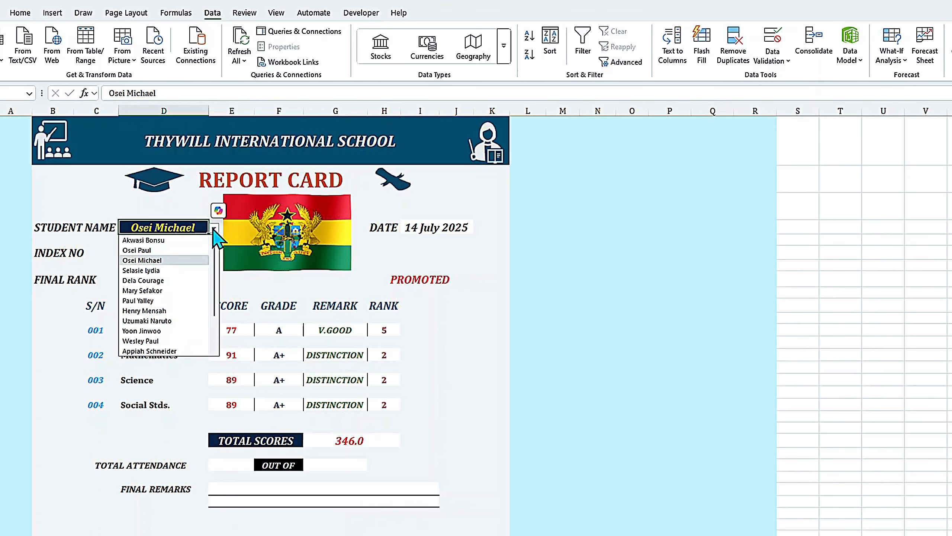
click(164, 250)
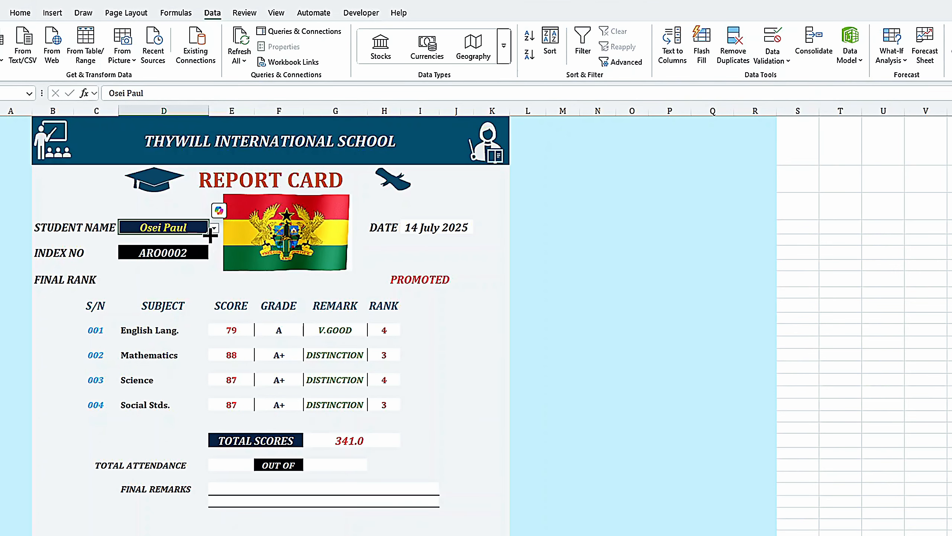
Delete the existing promotion status formula in the FINAL RANK row and start an IFS formula in its place
click(384, 277)
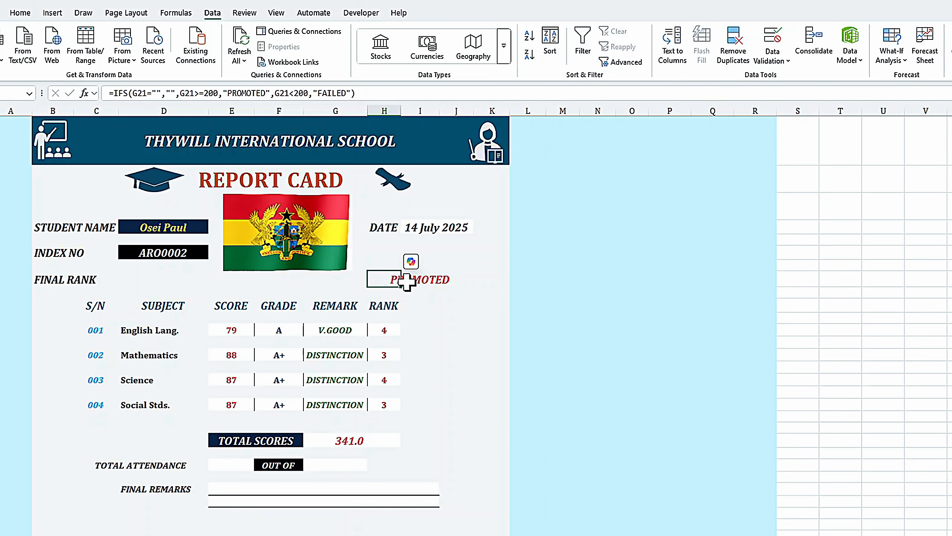
key(Delete)
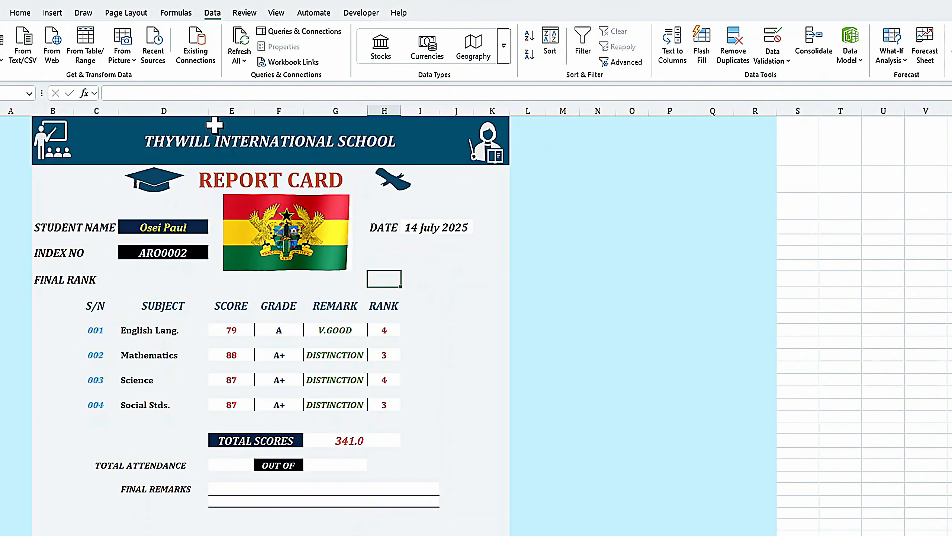
click(189, 94)
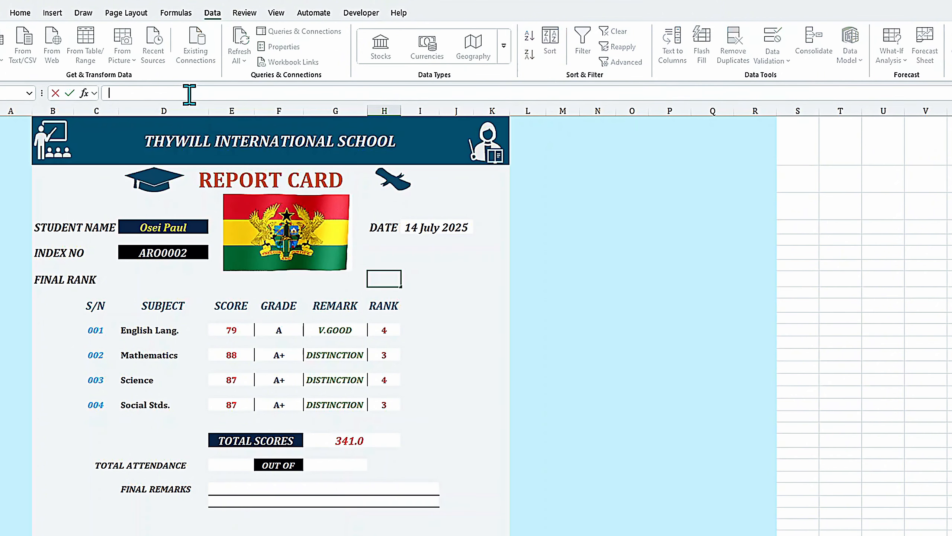
text(=ifs)
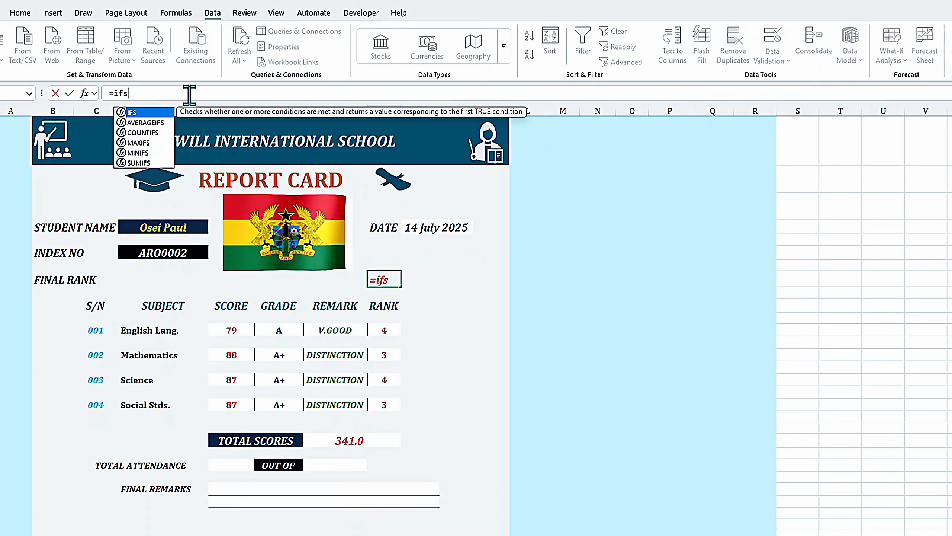
key(Tab)
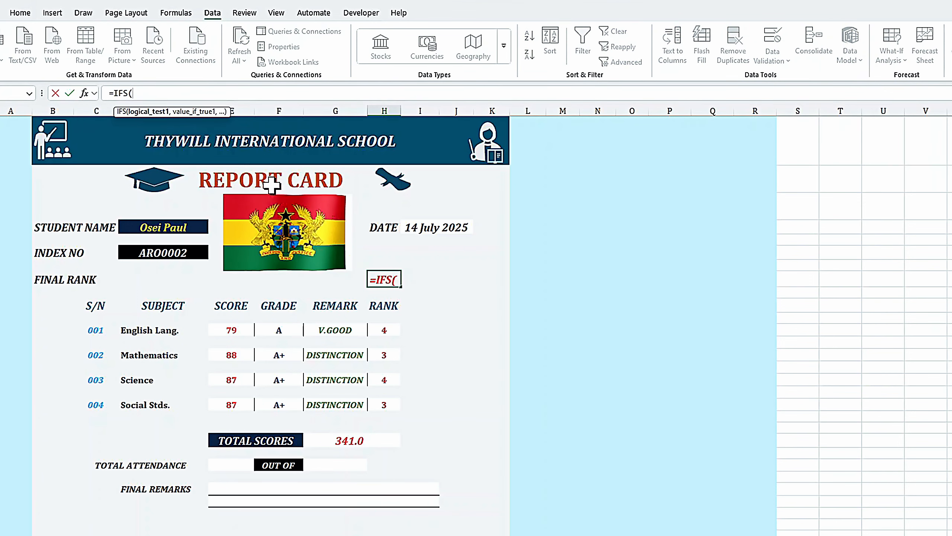
Add the first IFS condition G21="" for the total score, returning ""
click(325, 440)
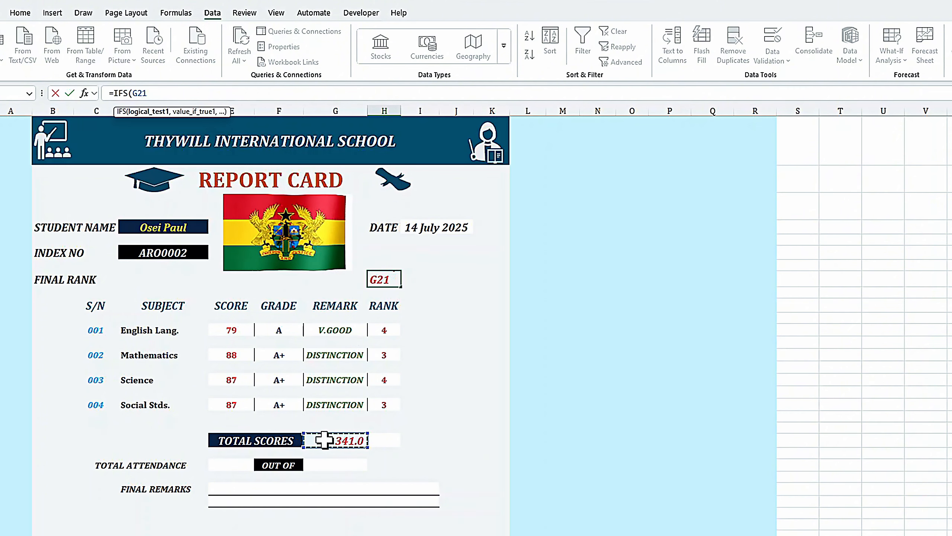
text(=")
key(BackSpace)
text("",)
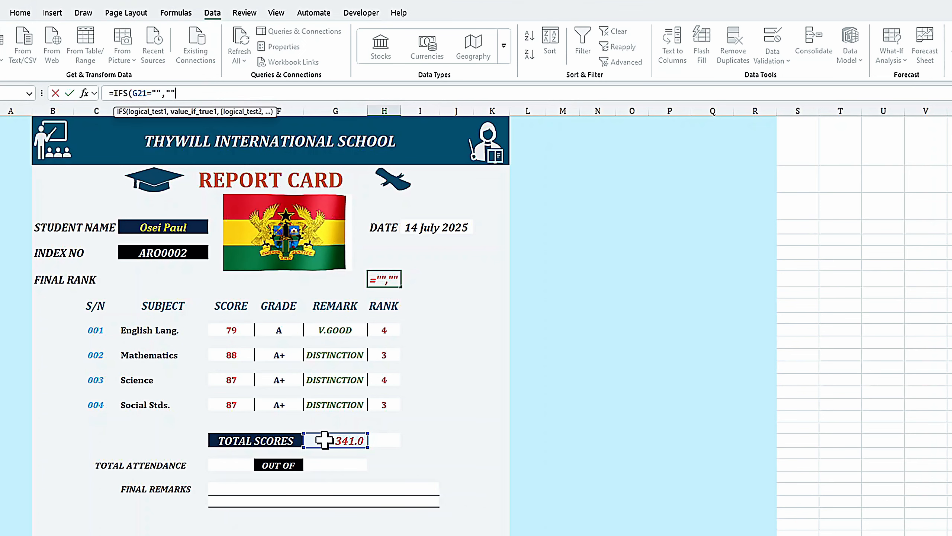
text(,)
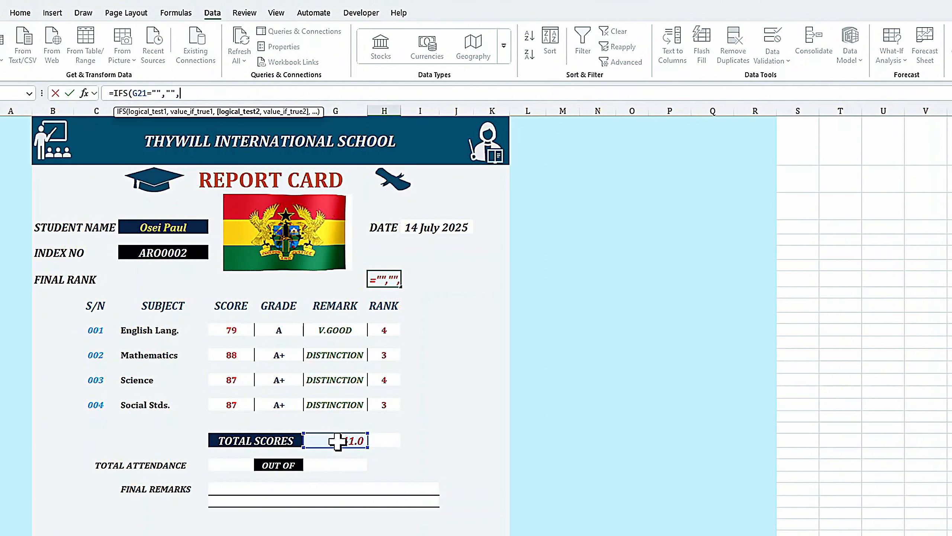
Add the second IFS condition G21>=250, returning "PROMOTED"
click(338, 440)
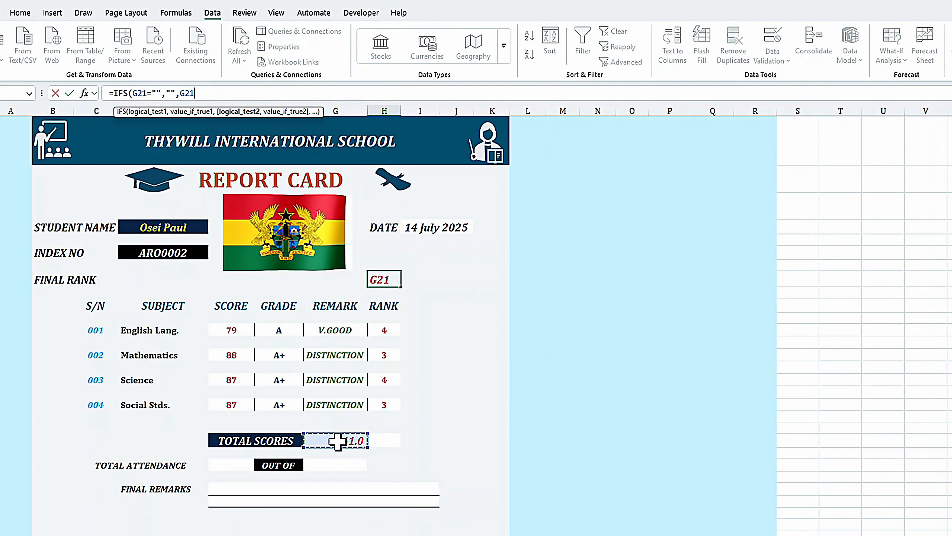
text(>=250)
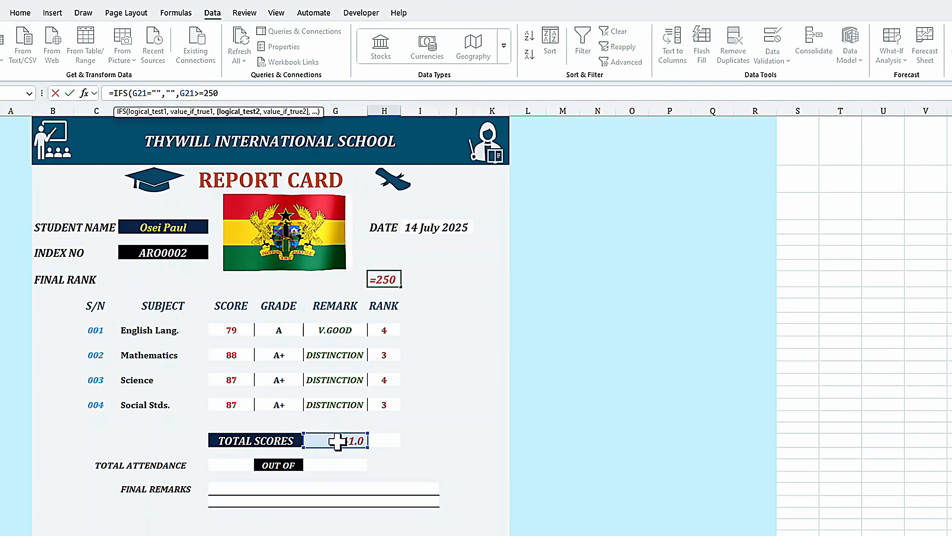
text(,"PROMOTED)
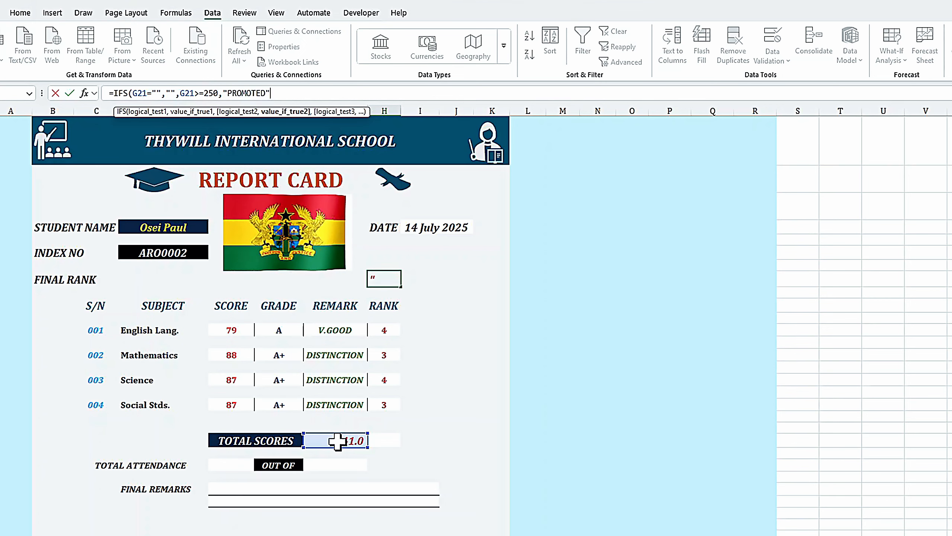
text(,)
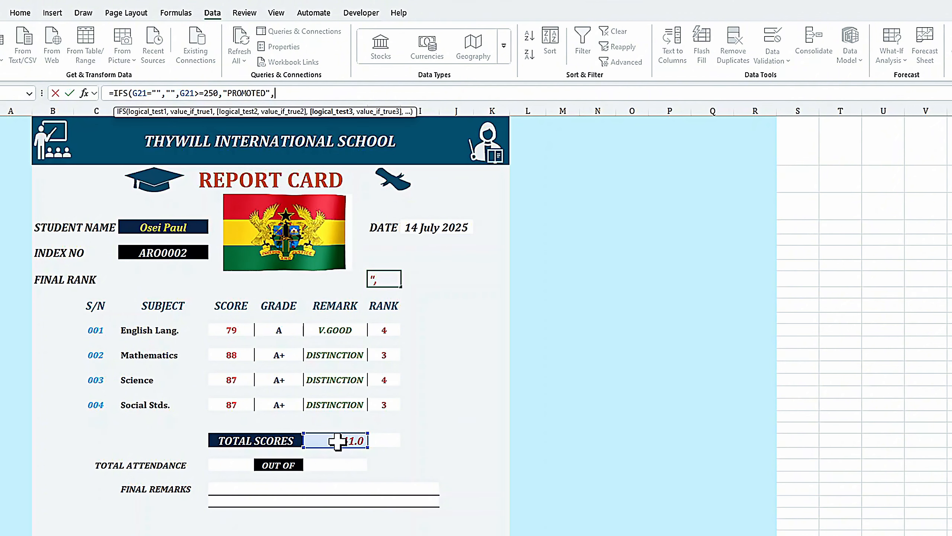
key(BackSpace)
text(,)
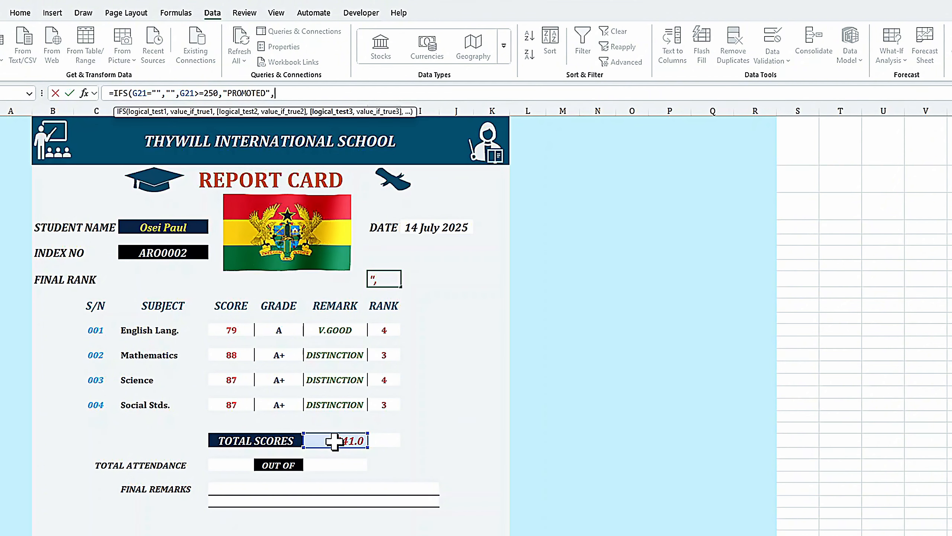
Complete the IFS formula with the condition G21<250, returning "FAILED"
click(329, 441)
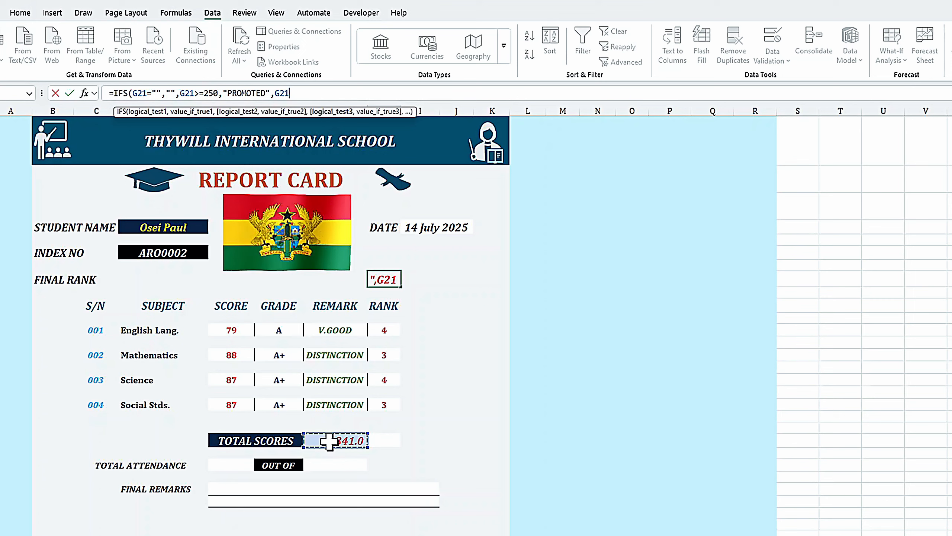
text(<25)
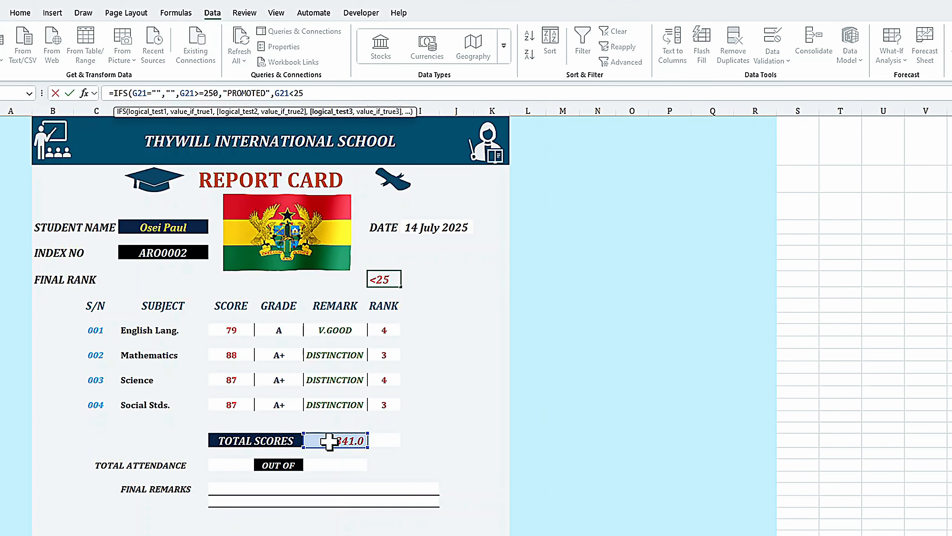
text(0,"FAILED)
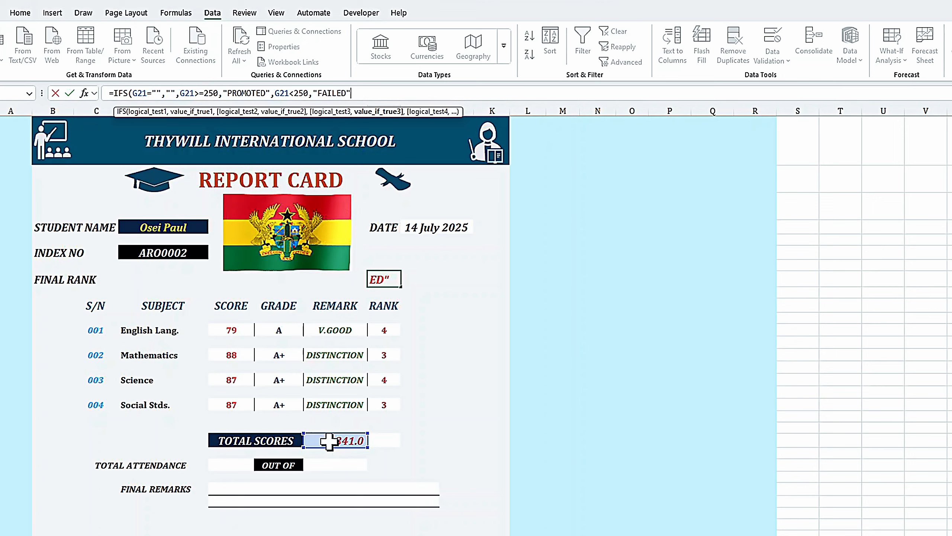
text())
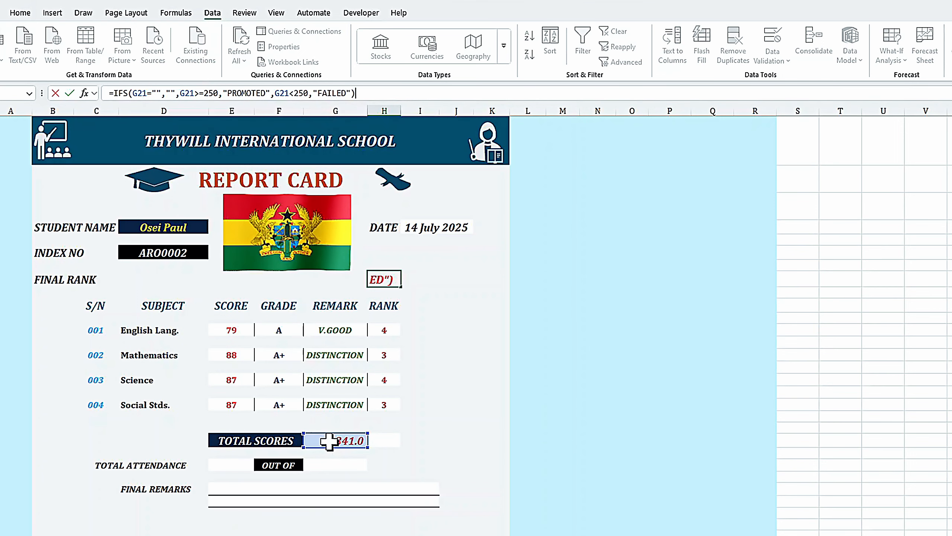
key(Return)
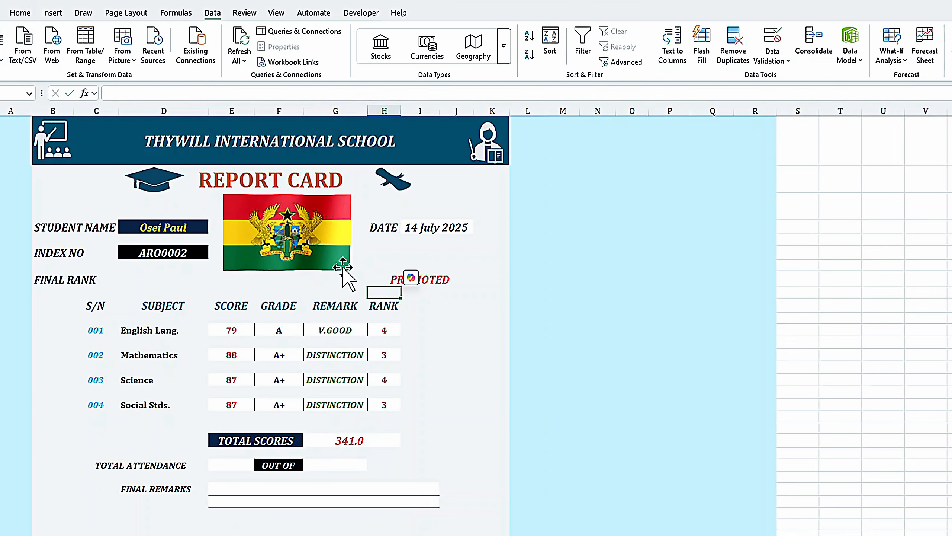
click(383, 279)
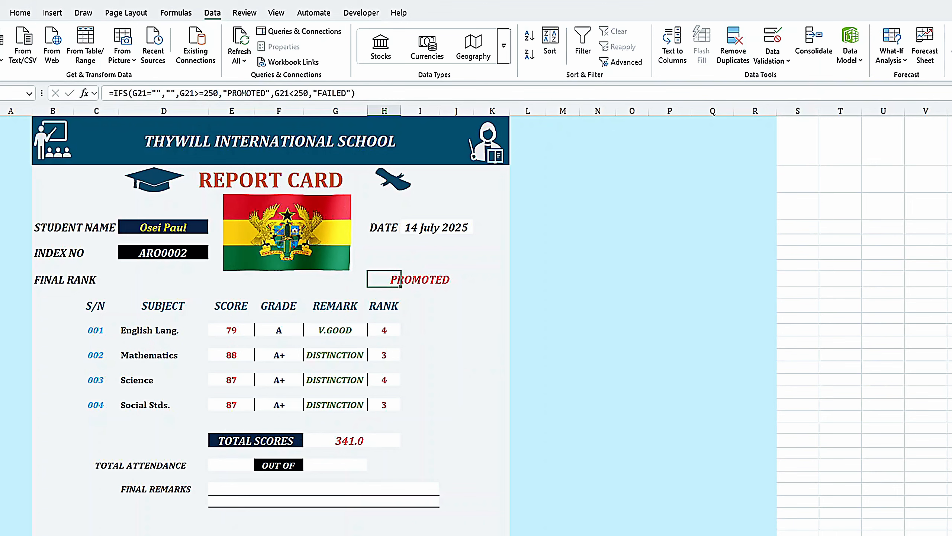
On the scores sheet, set the second student's English Lang. marks to 5, 5 and 5, with 30 for the Final Exam
click(108, 535)
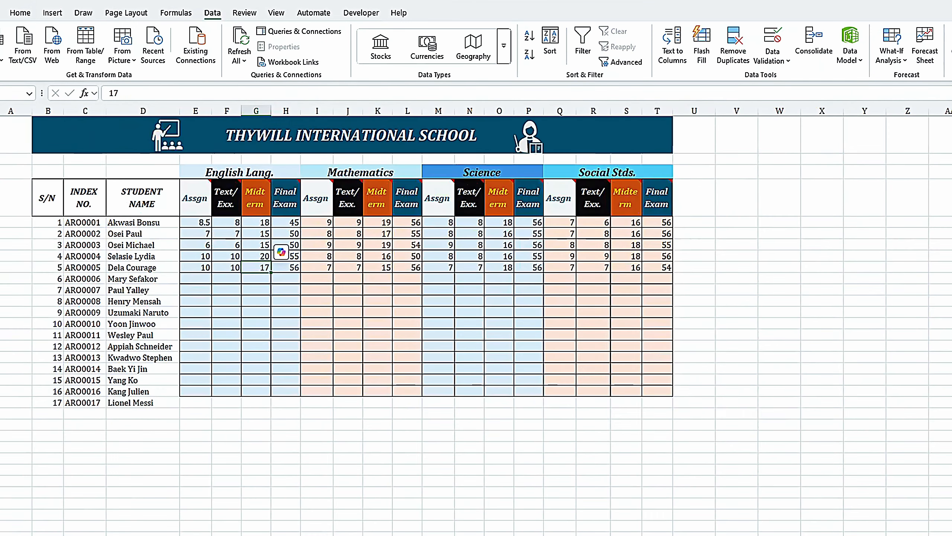
click(202, 234)
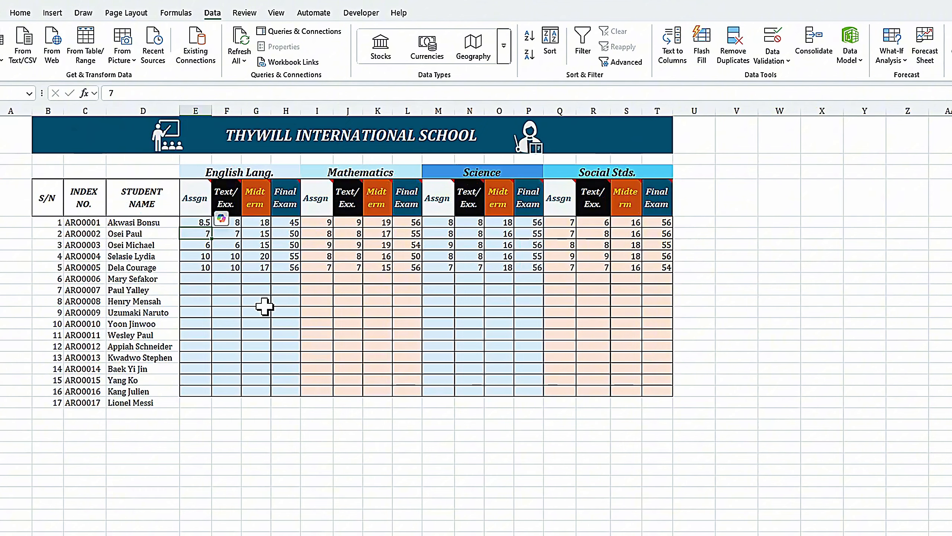
text(5)
key(Tab)
text(5)
key(Tab)
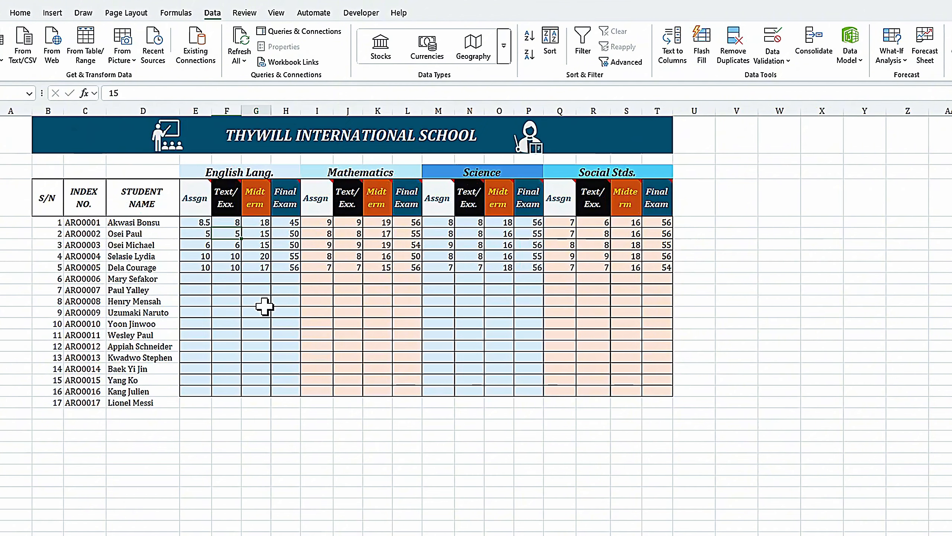
text(5)
key(Tab)
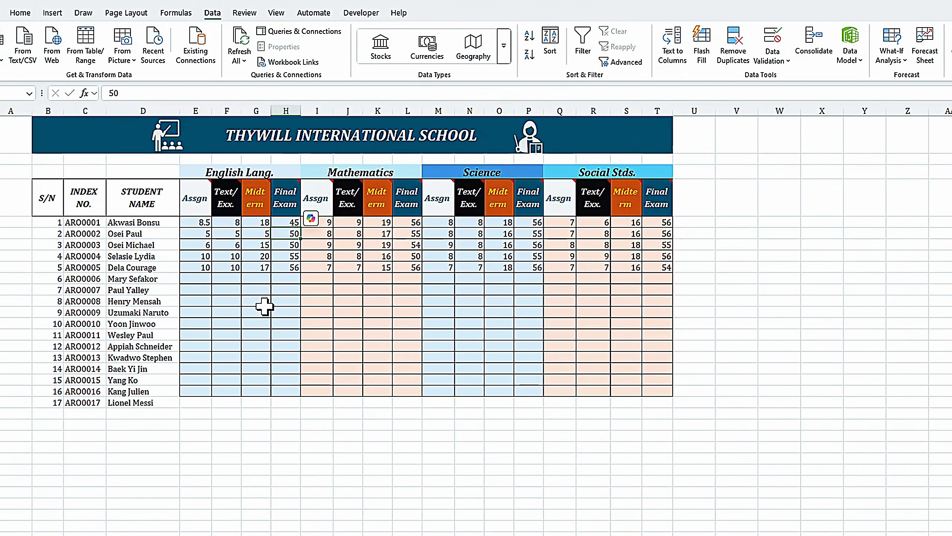
text(30)
key(Tab)
Set the second student's Mathematics marks to 5 for assignment, exercise and midterm, and 30 for the Final Exam
key(Tab)
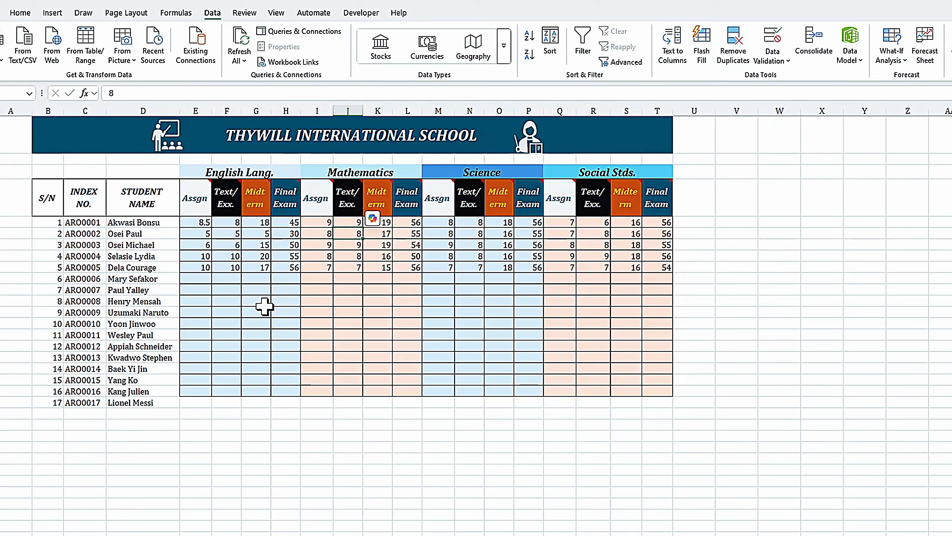
text(5)
key(Tab)
text(5)
key(Tab)
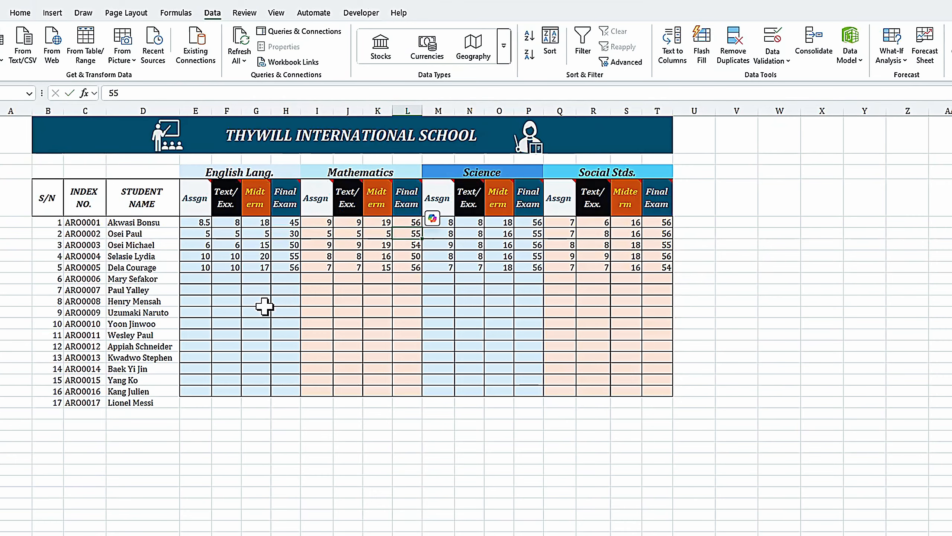
text(30)
key(Return)
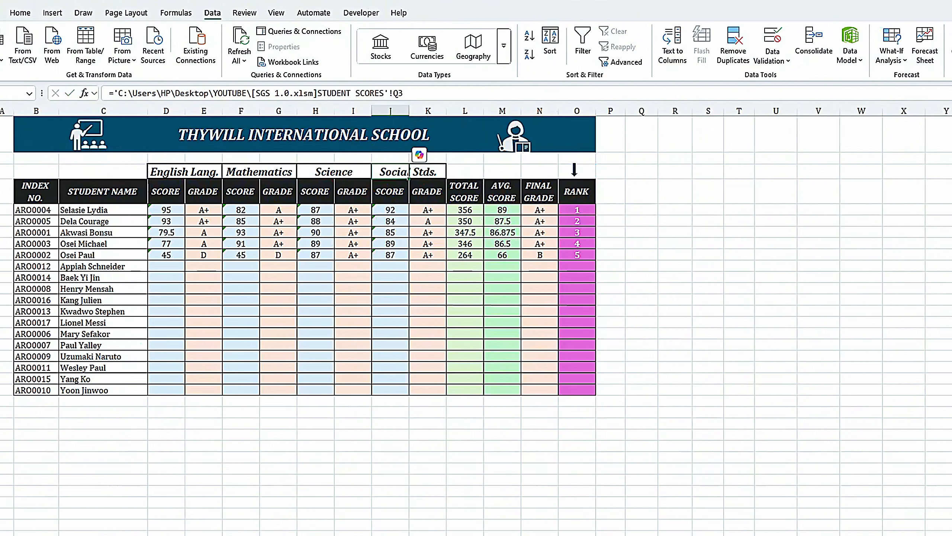
Set all four of the second student's Science marks to 5 on the scores sheet
click(168, 535)
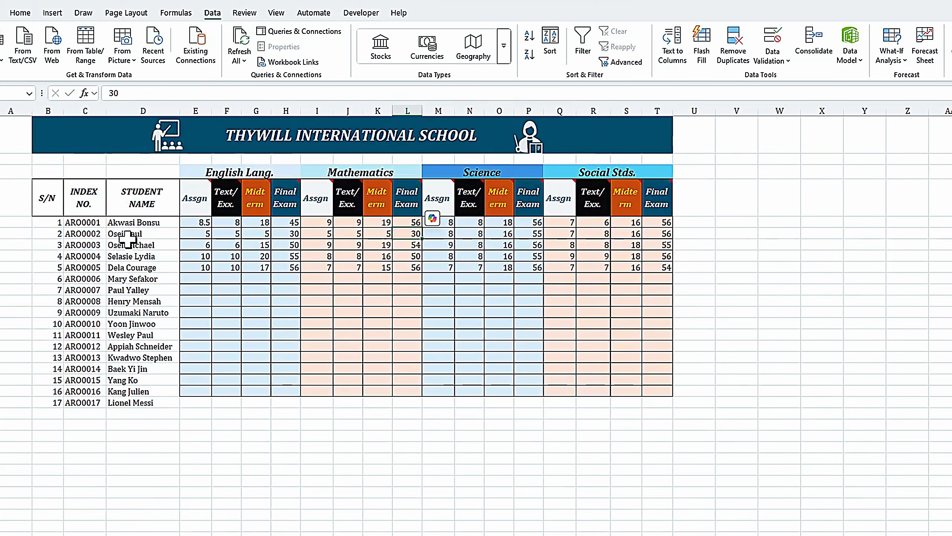
click(440, 233)
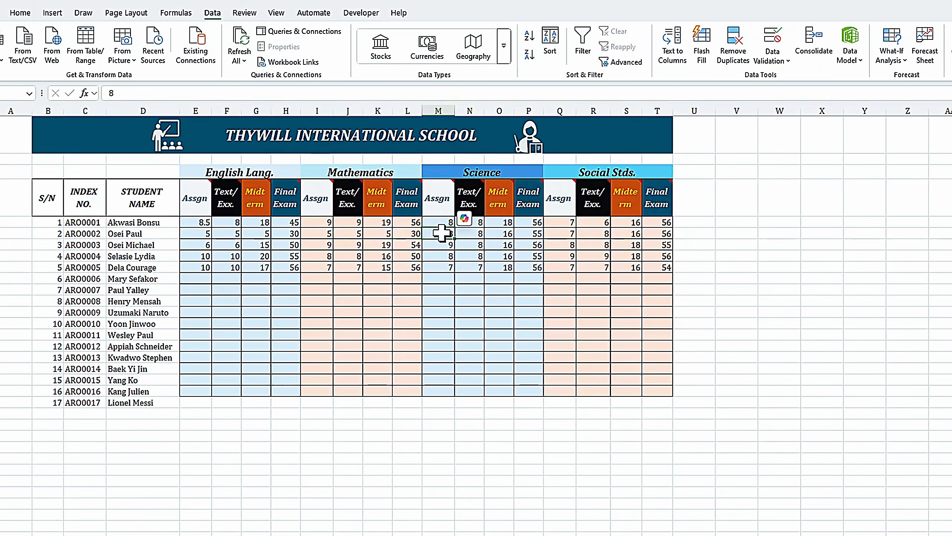
text(5)
key(Tab)
text(5)
key(Tab)
text(5)
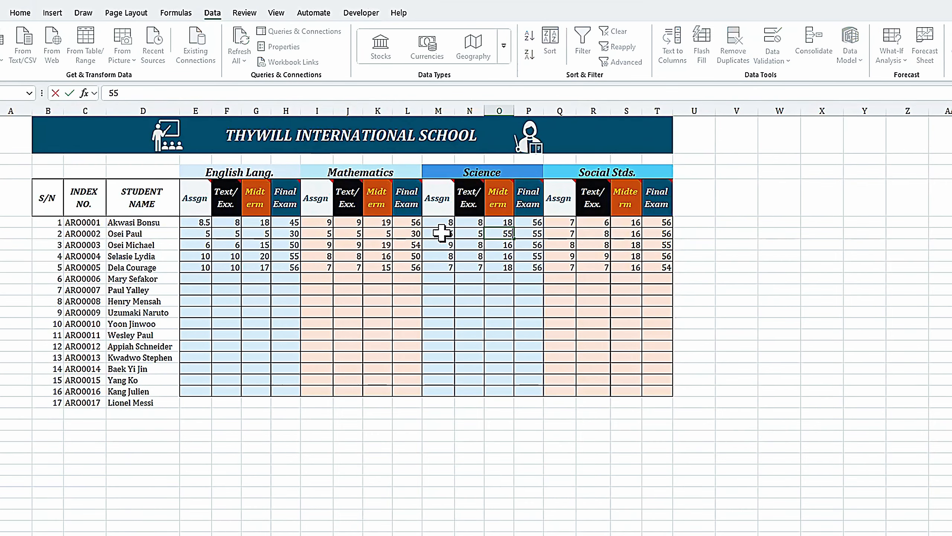
text(5)
key(BackSpace)
key(Tab)
text(5)
key(Tab)
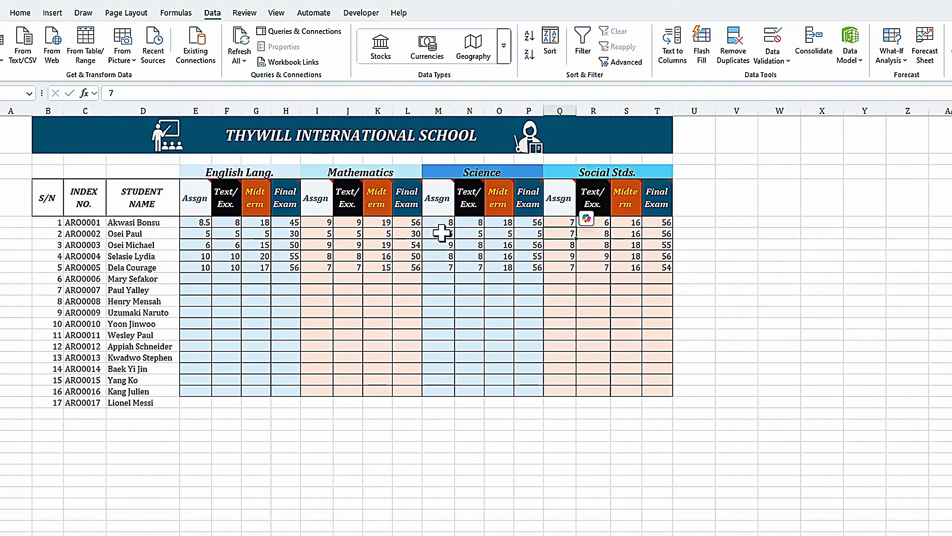
Set all four of the second student's Social Stds. marks to 5
key(Tab)
key(shift+Tab)
text(5)
key(Tab)
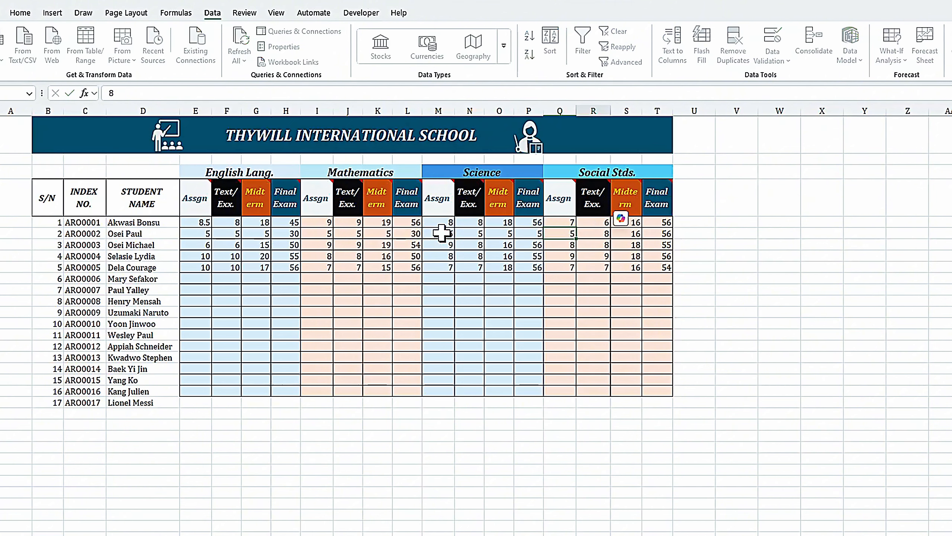
text(5)
key(Tab)
text(5)
key(Tab)
text(5)
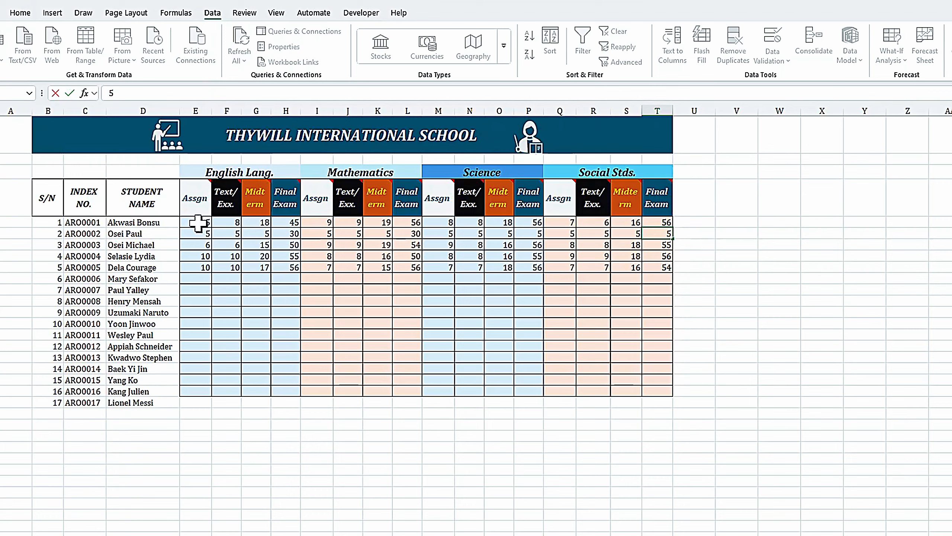
Check the effect of the lowered marks on the report card's promotion status and on the FINAL GRADE sheet
mouse_move(198, 194)
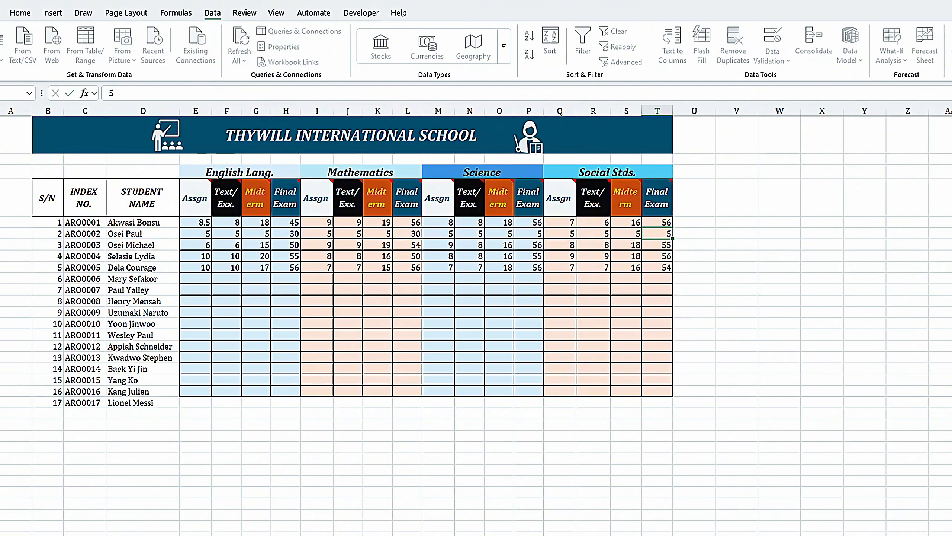
click(225, 534)
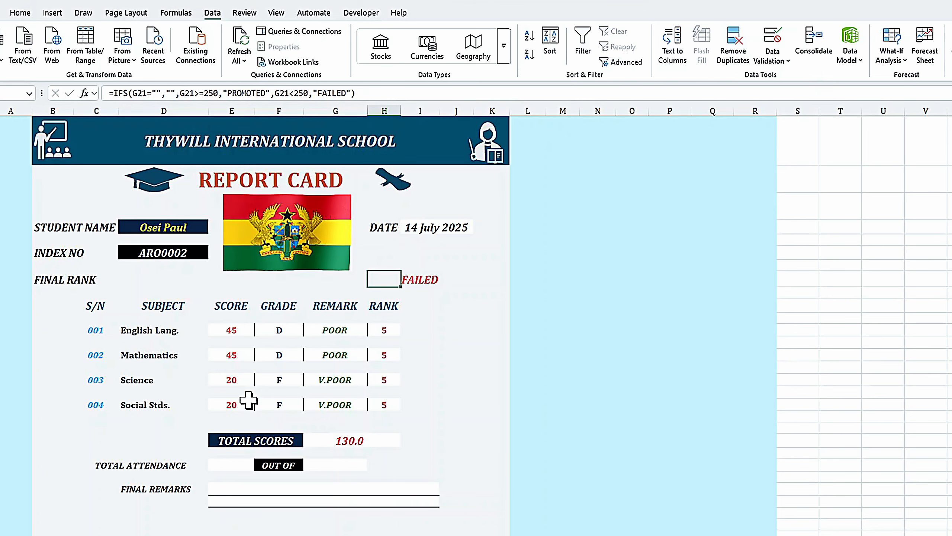
click(165, 535)
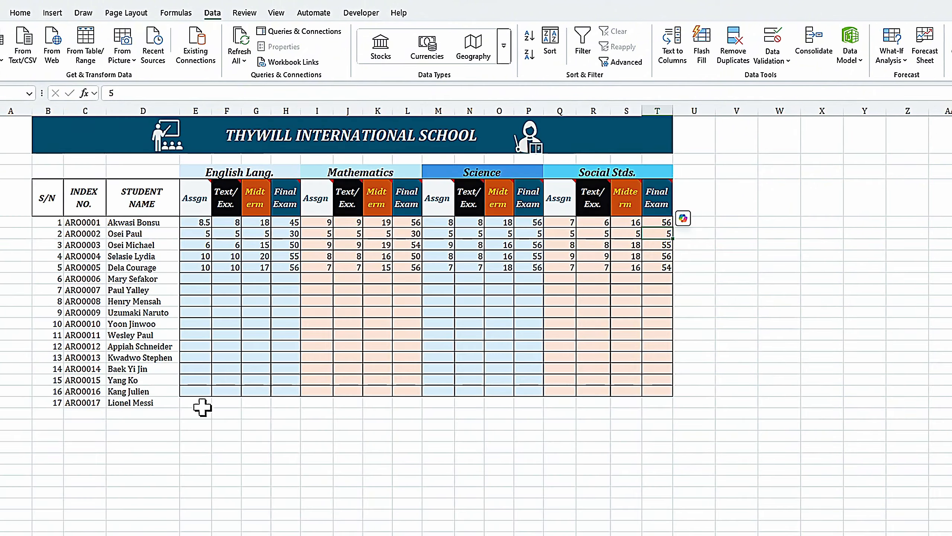
click(200, 535)
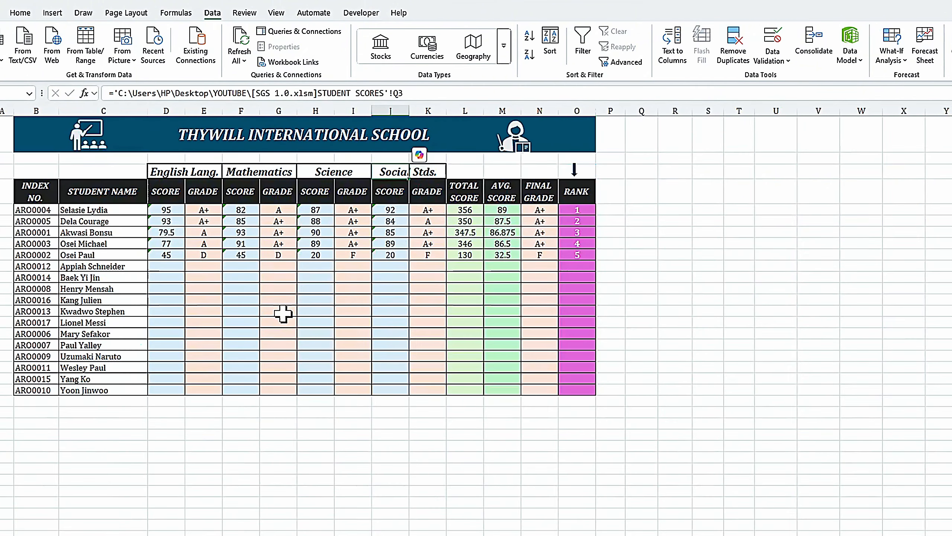
click(237, 535)
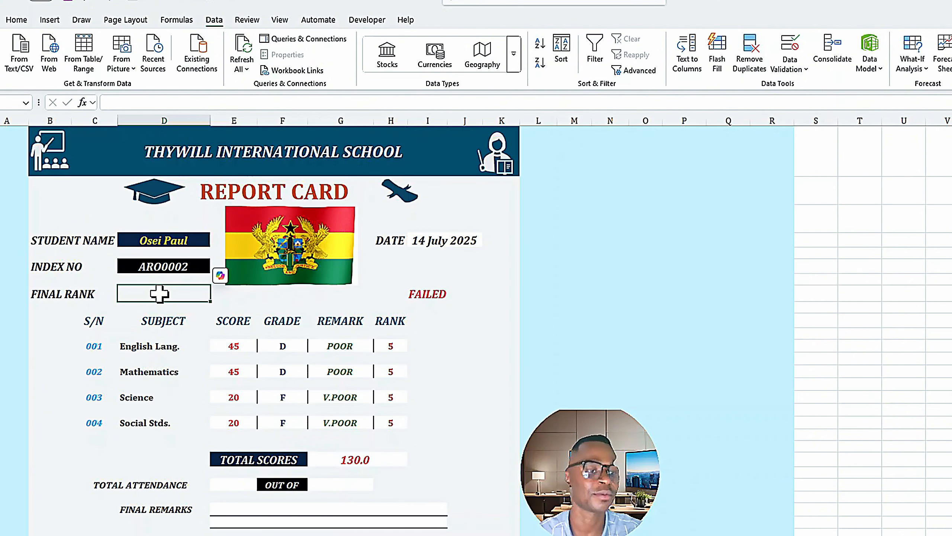
Start an XLOOKUP formula in the FINAL RANK cell with lookup value D4 and lookup array 'FINAL GRADE '!$C$5:$C$21
click(146, 103)
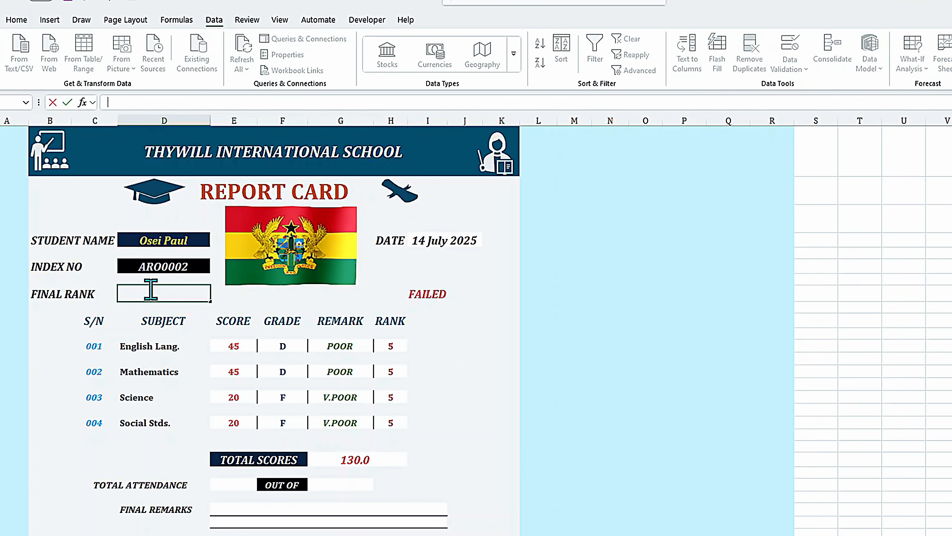
text(=XLOOKUP()
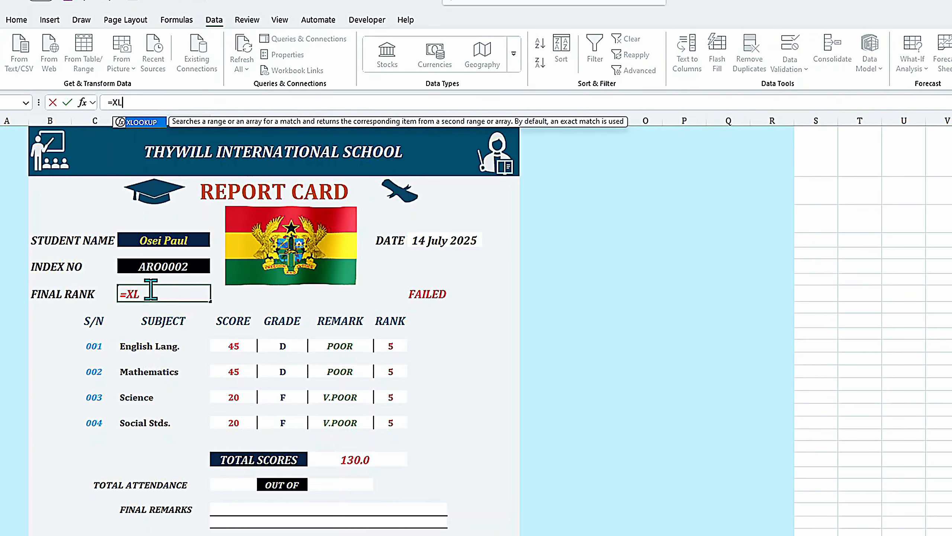
click(147, 240)
text(,)
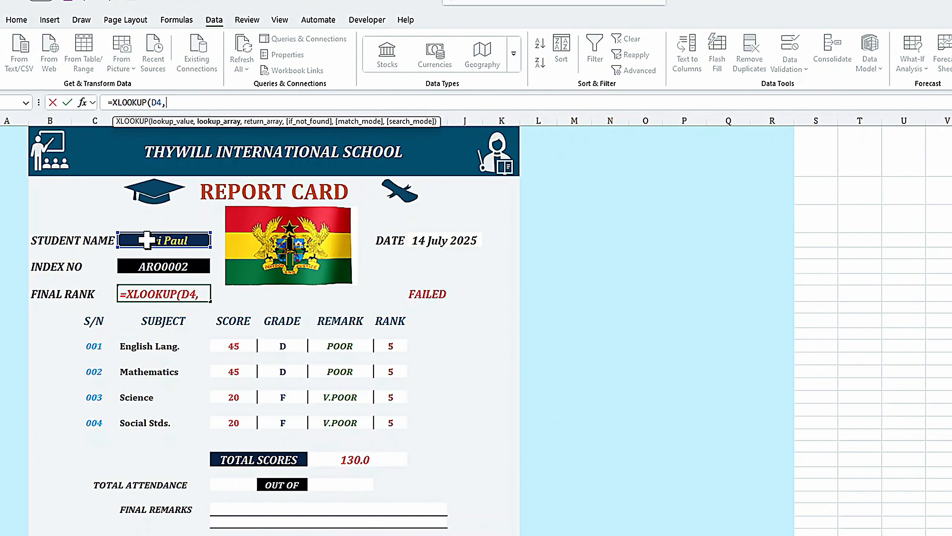
click(184, 535)
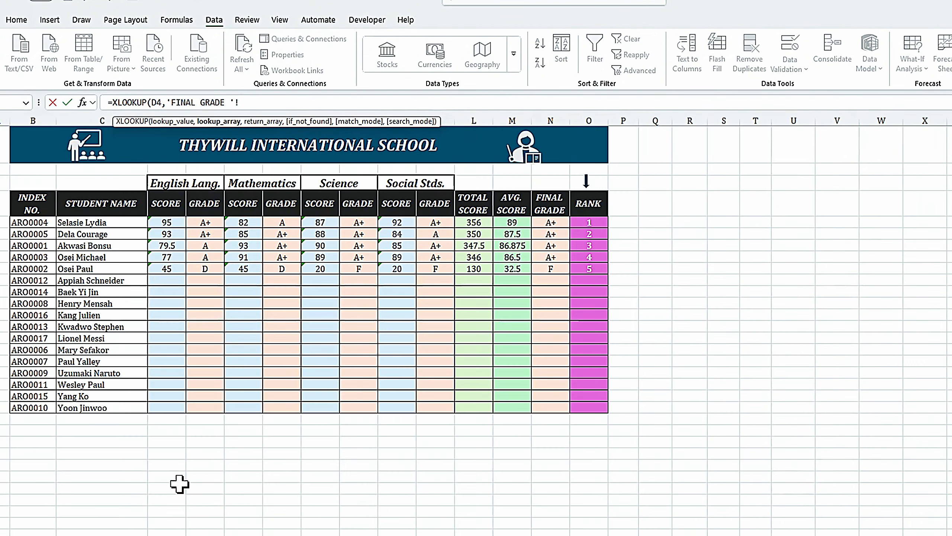
drag(96, 222, 83, 396)
key(F4)
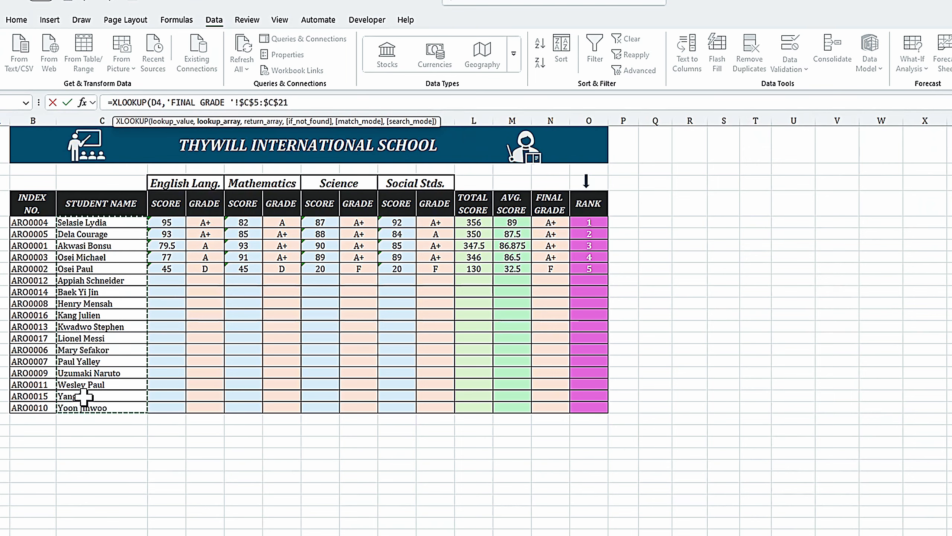
text(,)
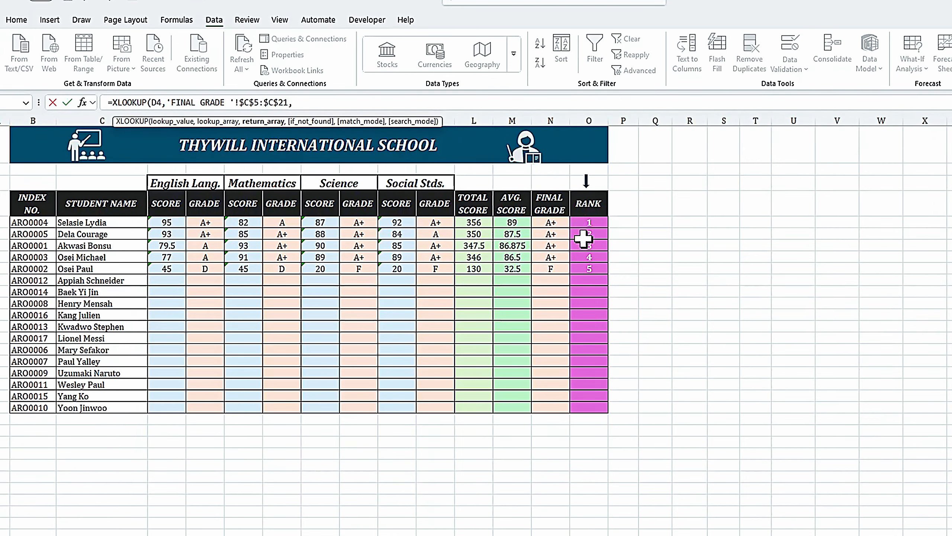
Complete the XLOOKUP with return array 'FINAL GRADE '!$O$5:$O$21 and "" as the if-not-found value
drag(585, 222, 585, 405)
key(F4)
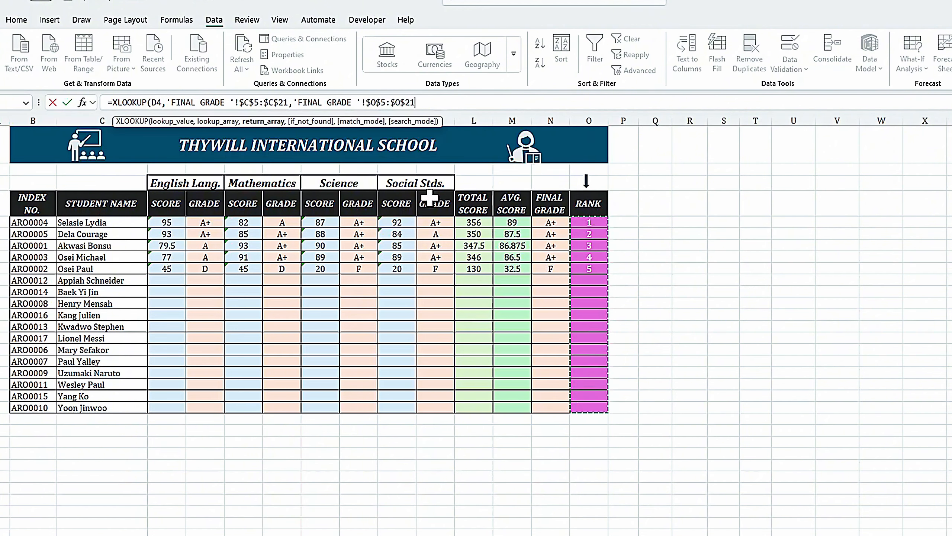
text(,)
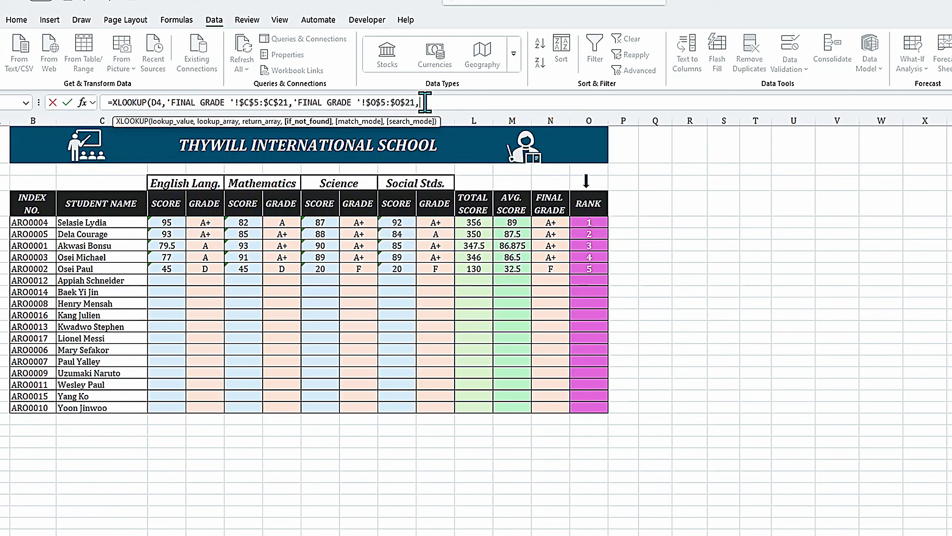
text(""))
key(Return)
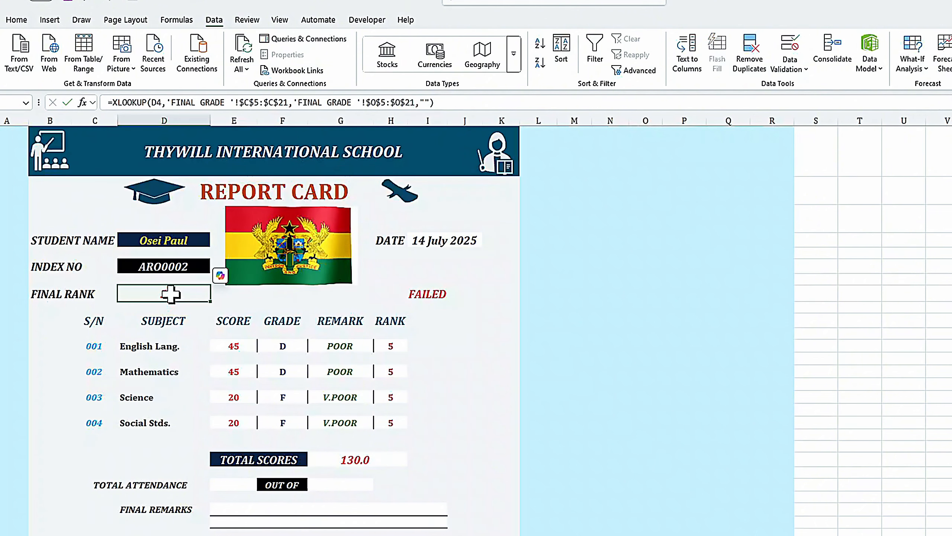
Choose the third student in the report card's dropdown and compare the final rank with the RANK column on the FINAL GRADE sheet
click(200, 240)
click(217, 241)
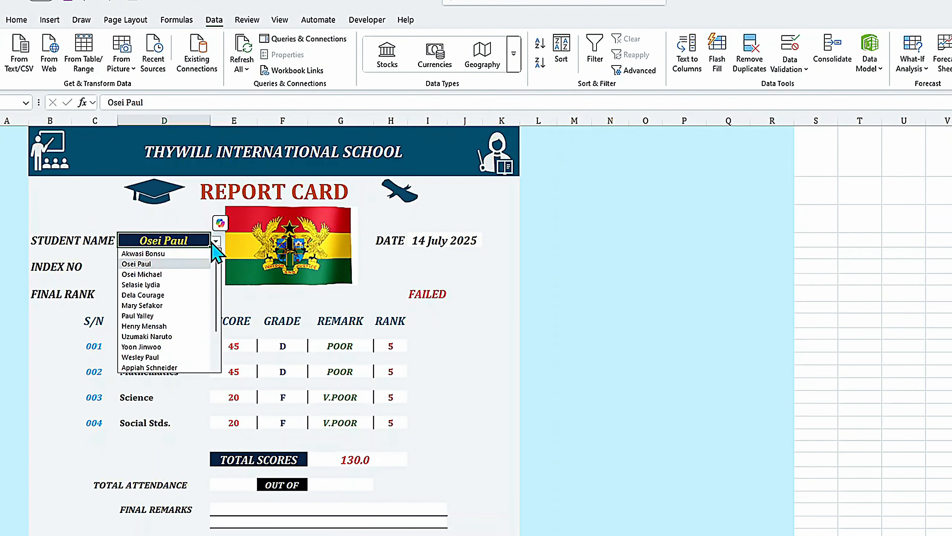
click(174, 273)
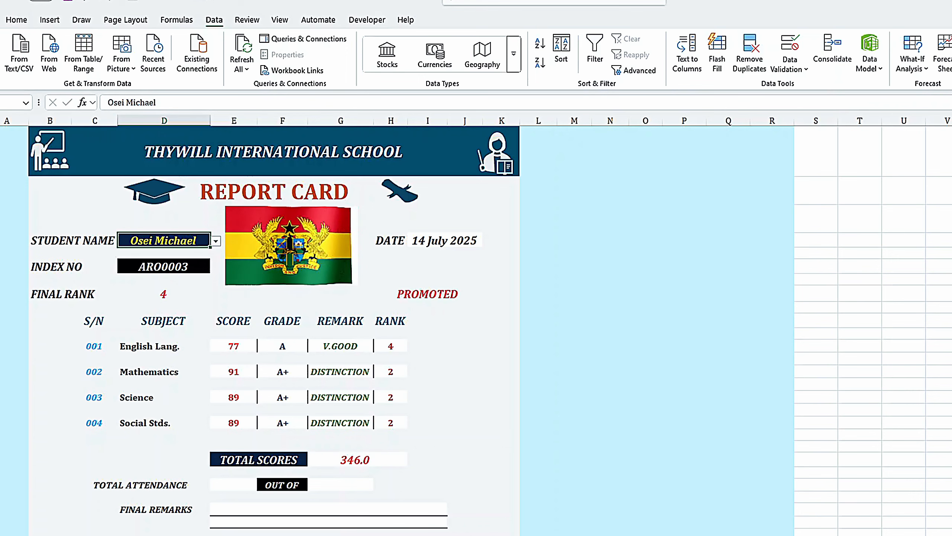
click(293, 534)
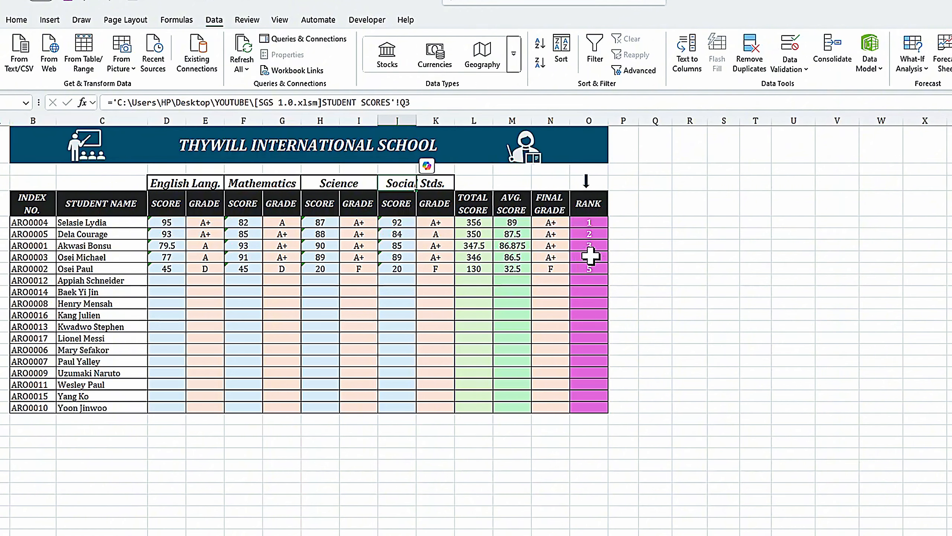
click(124, 535)
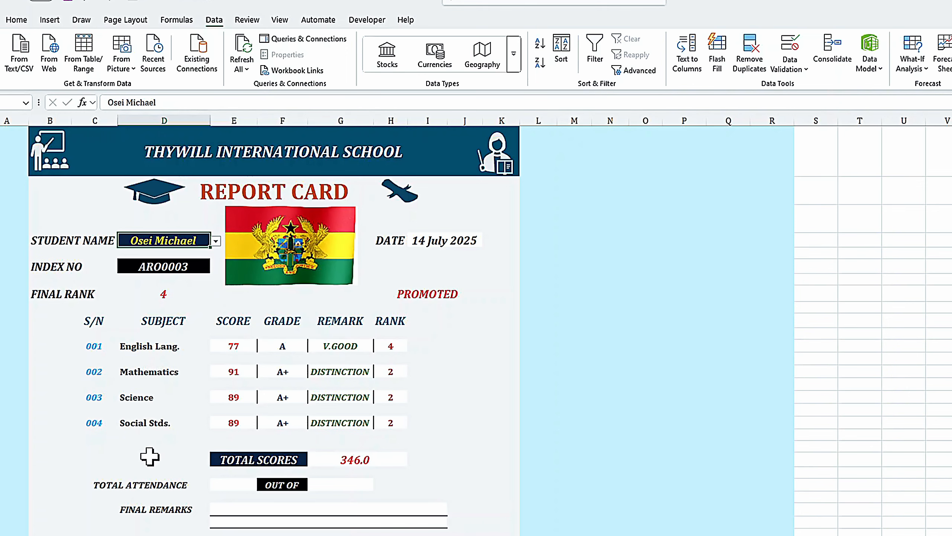
Look over the scores sheet and the grading criteria sheet, ending back at the report card's TOTAL ATTENDANCE cell
click(232, 484)
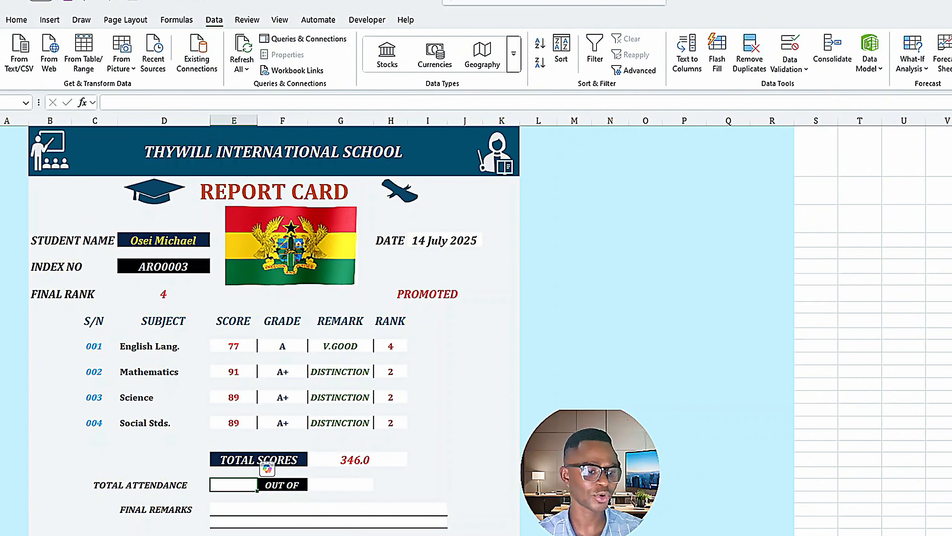
key(ctrl+Page_Up)
key(ctrl+Page_Up)
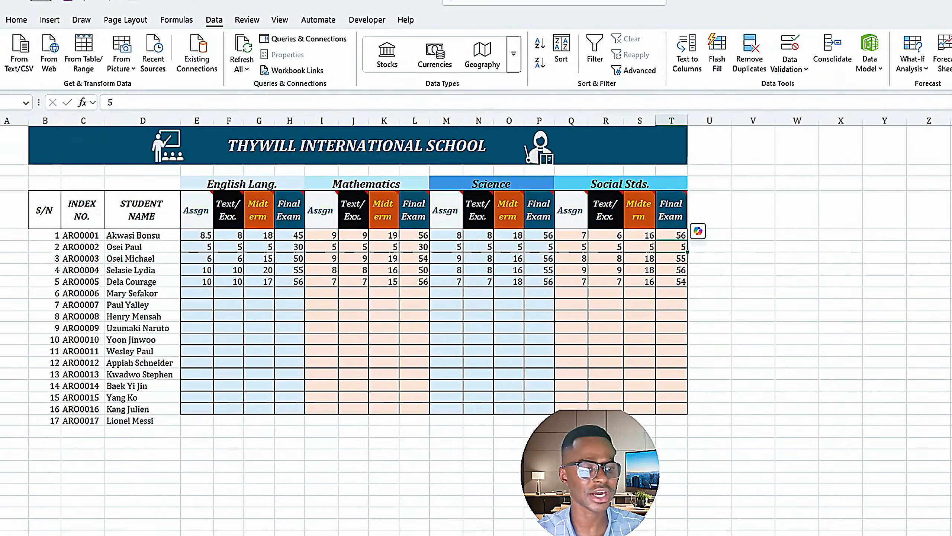
key(ctrl+Page_Up)
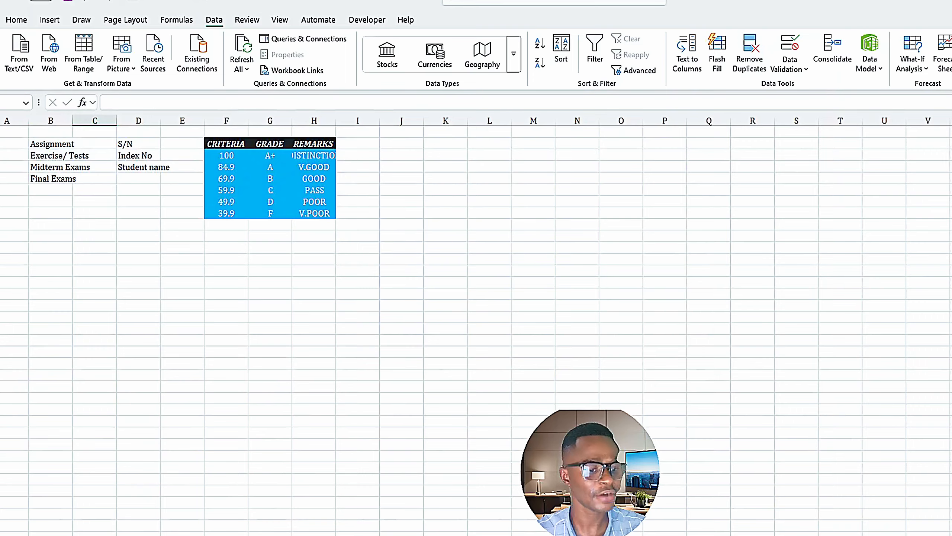
key(ctrl+Page_Down)
key(ctrl+Page_Down)
key(ctrl+Page_Down)
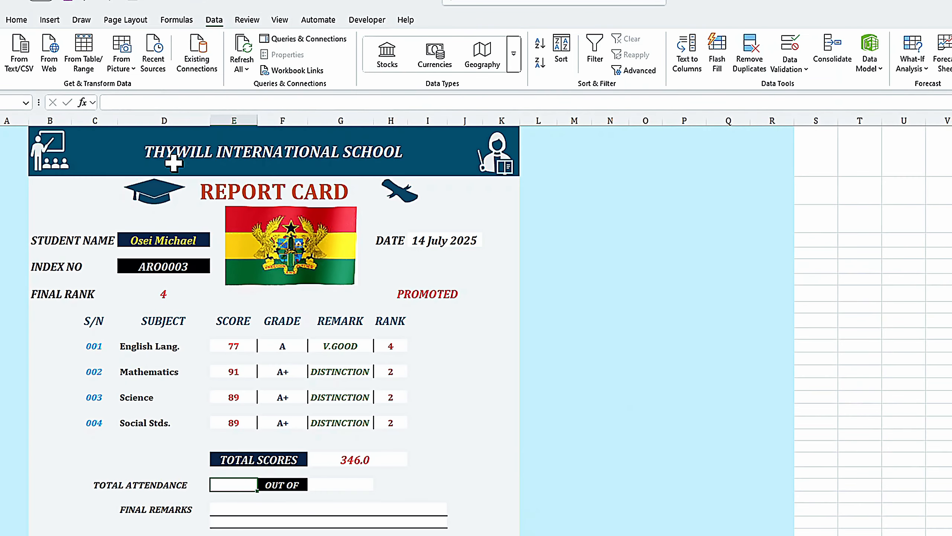
Start an IF formula in the TOTAL ATTENDANCE cell testing whether I4 equals $AS$3 on ATTENDANCE TRACKER.xlsx's ATTENDANCE MARK sheet
click(137, 102)
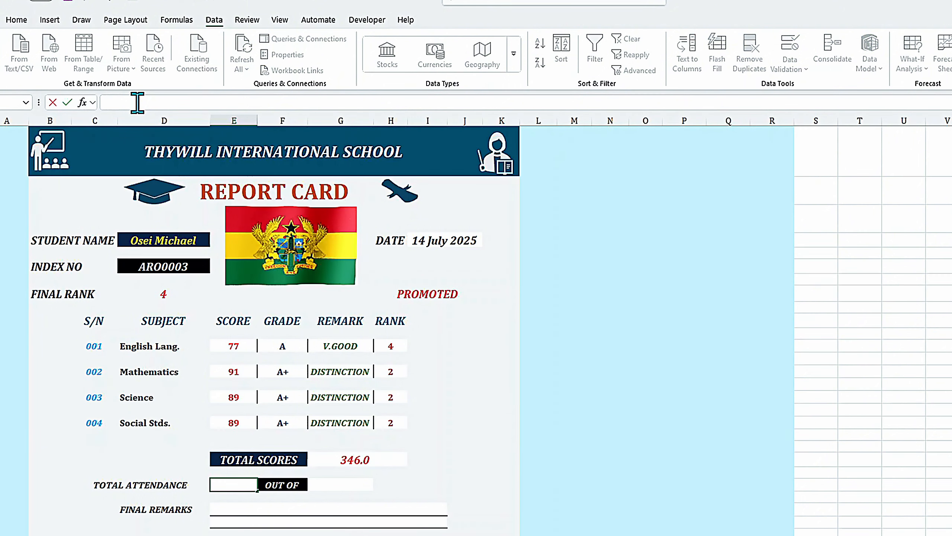
text(=IF)
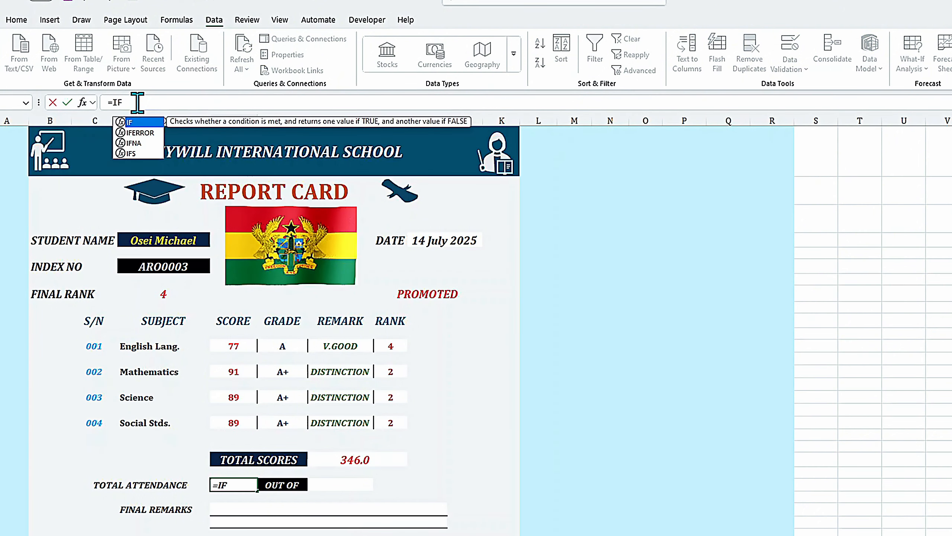
text(()
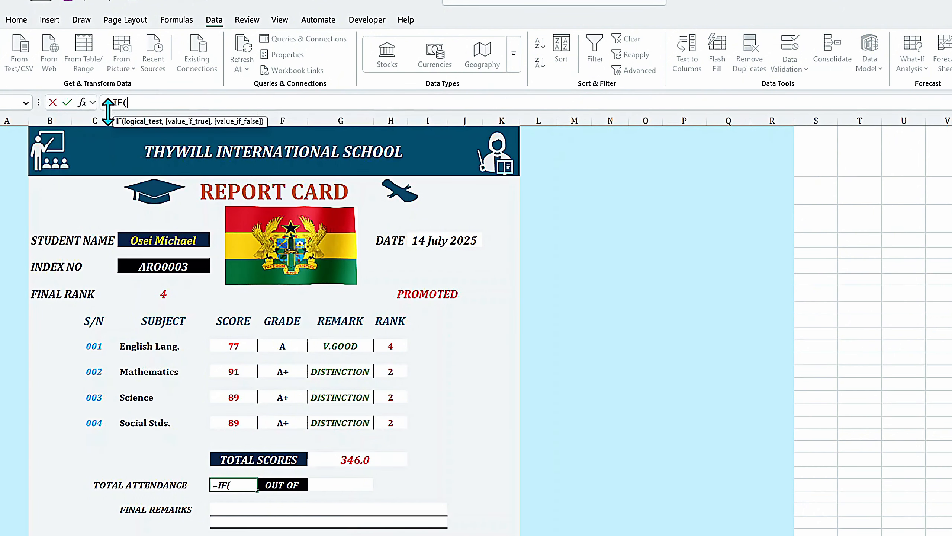
click(420, 239)
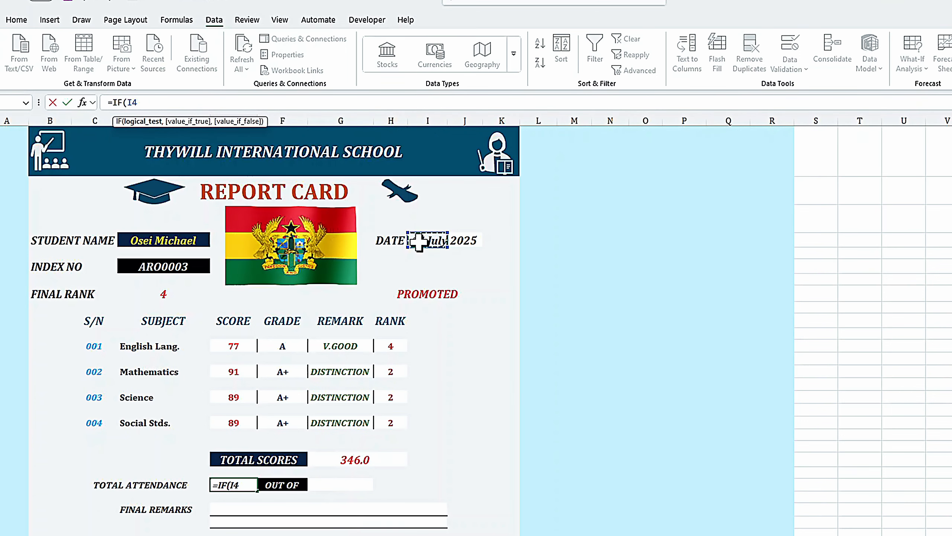
text(=)
mouse_move(603, 534)
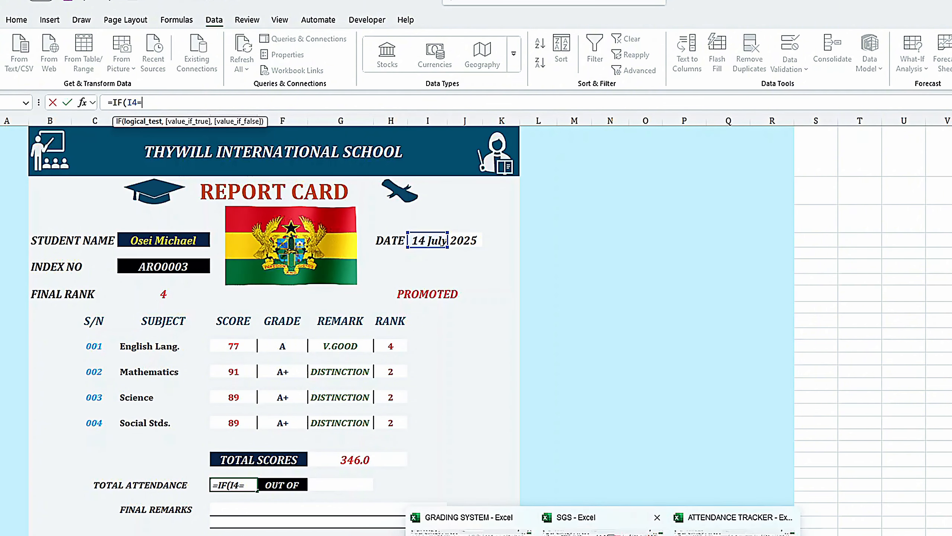
click(728, 523)
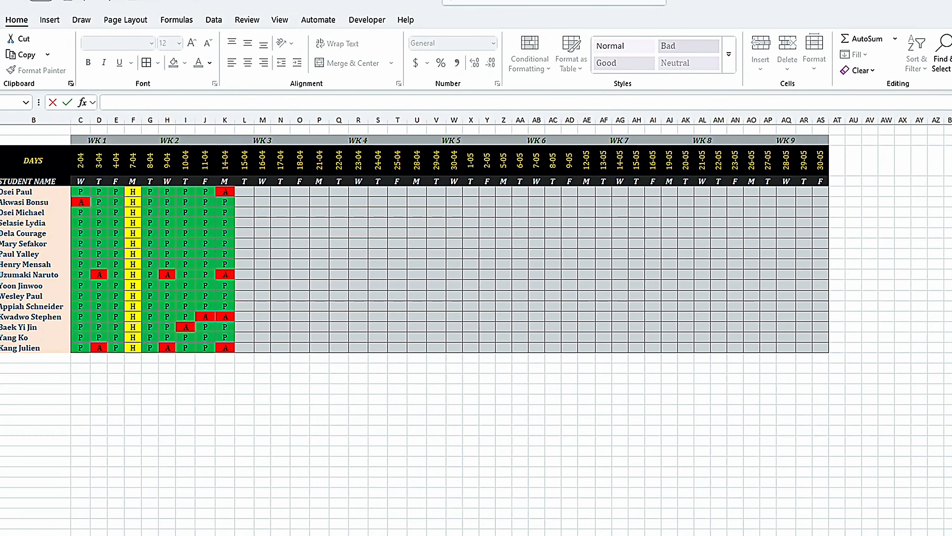
click(821, 161)
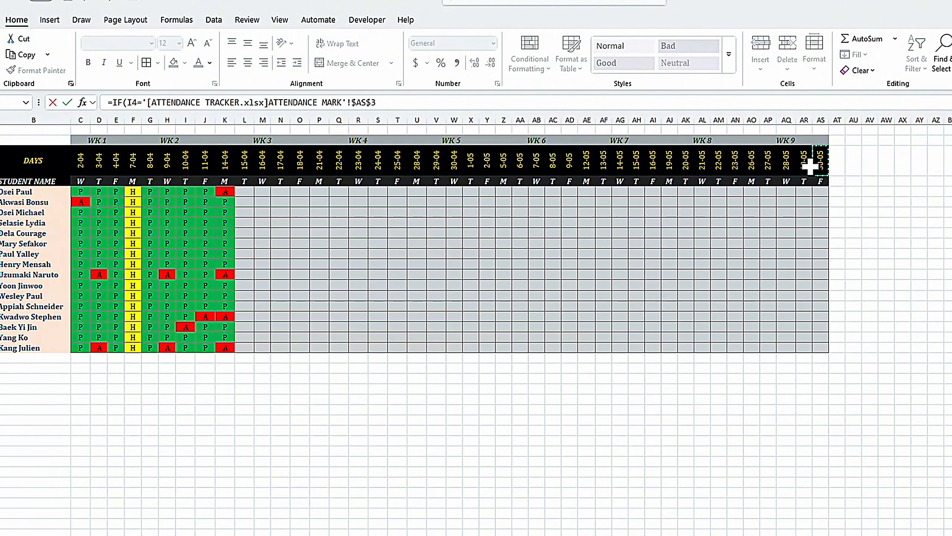
Nest an XLOOKUP as the value if true, with lookup value D4 and lookup array $B$5:$B$20 on the ATTENDANCE MARK sheet
text(,XLOOK)
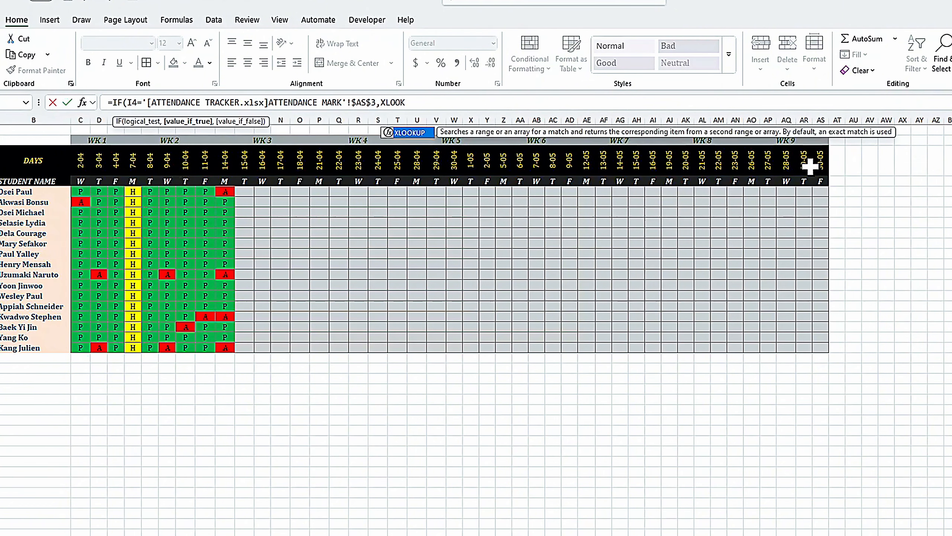
text(UP()
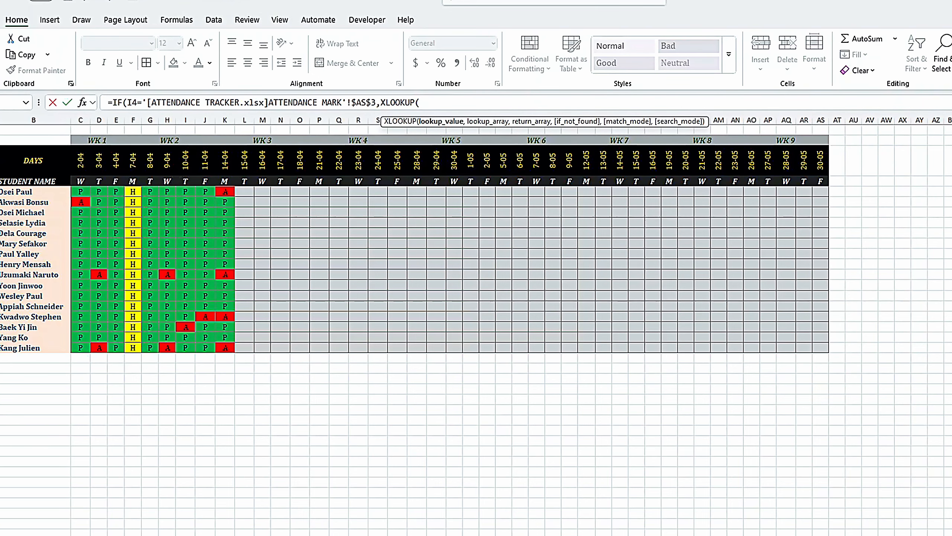
mouse_move(604, 535)
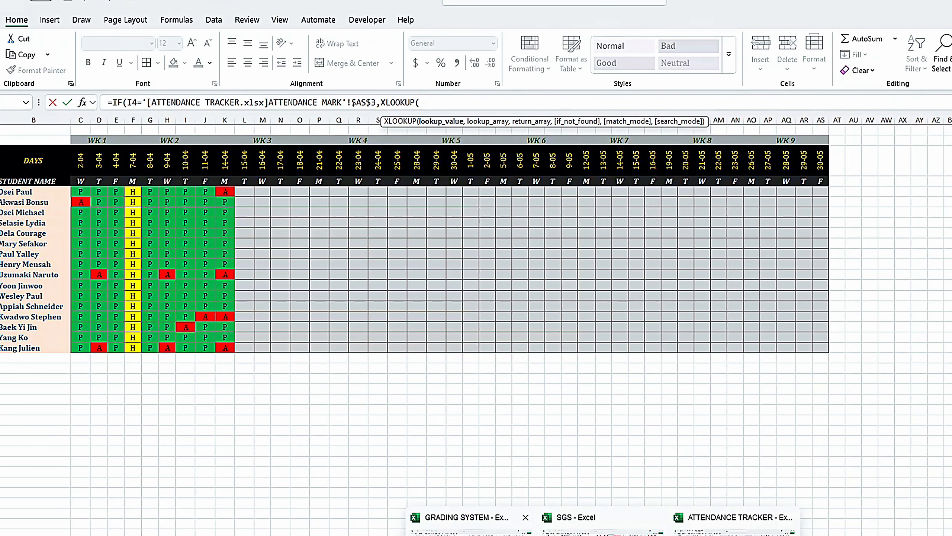
click(465, 522)
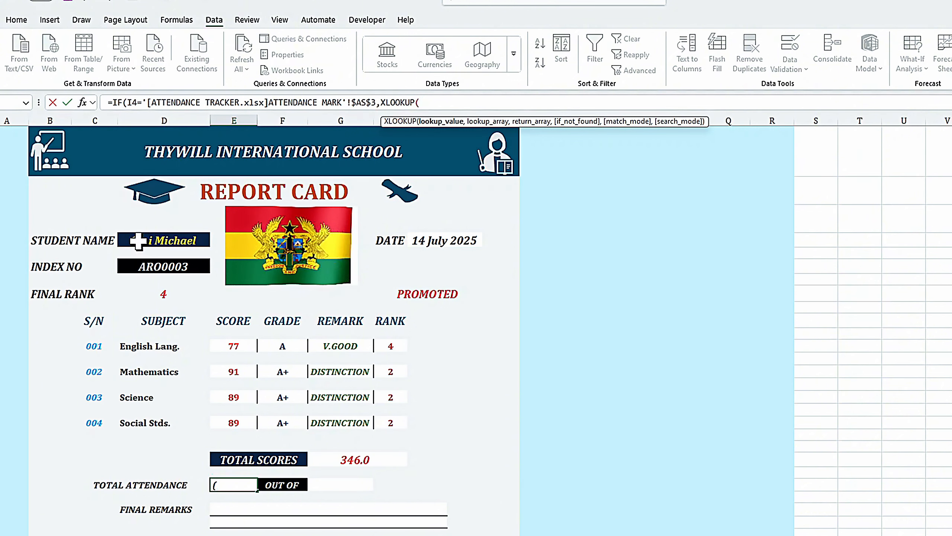
click(138, 240)
text(,)
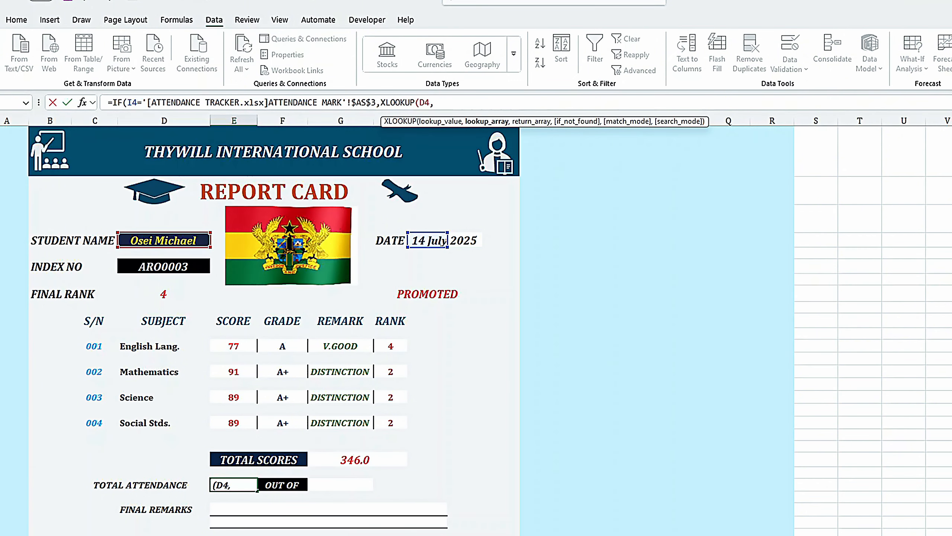
click(740, 522)
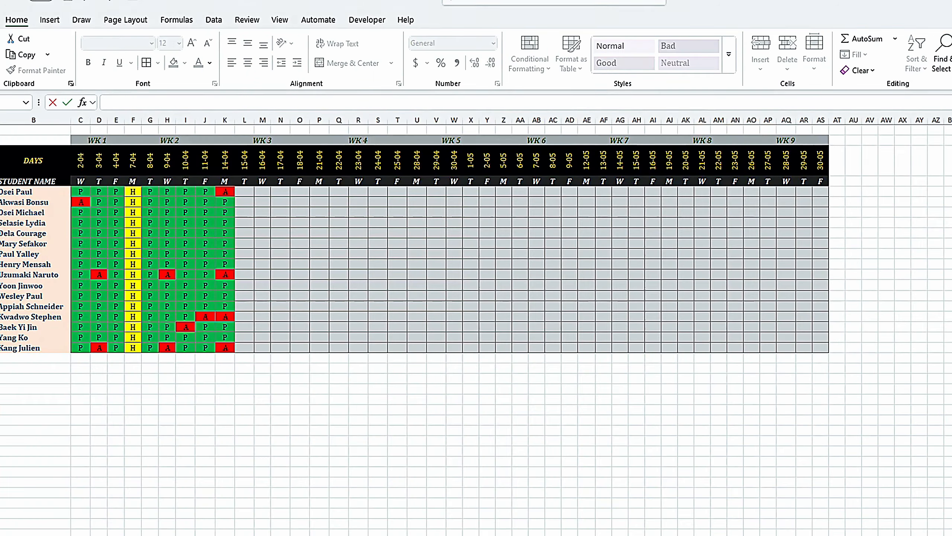
click(27, 193)
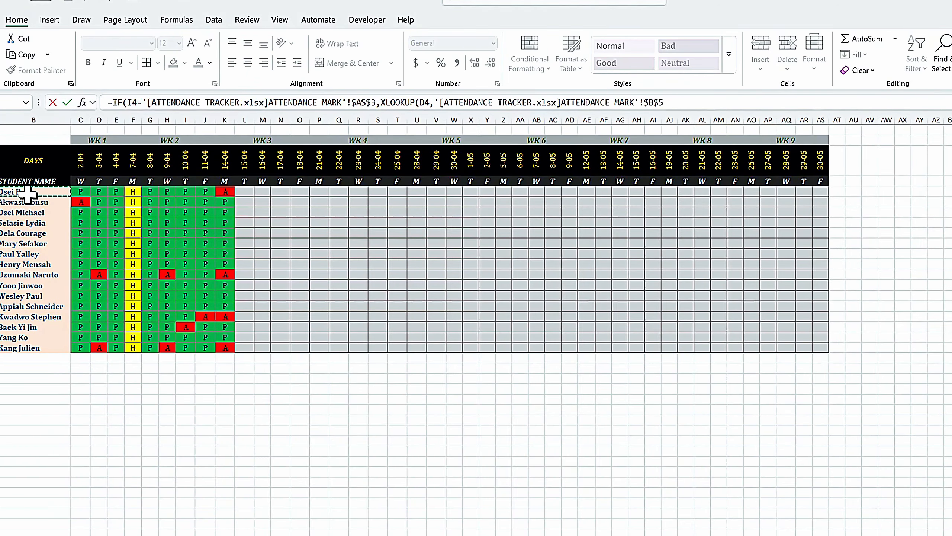
drag(27, 193, 39, 345)
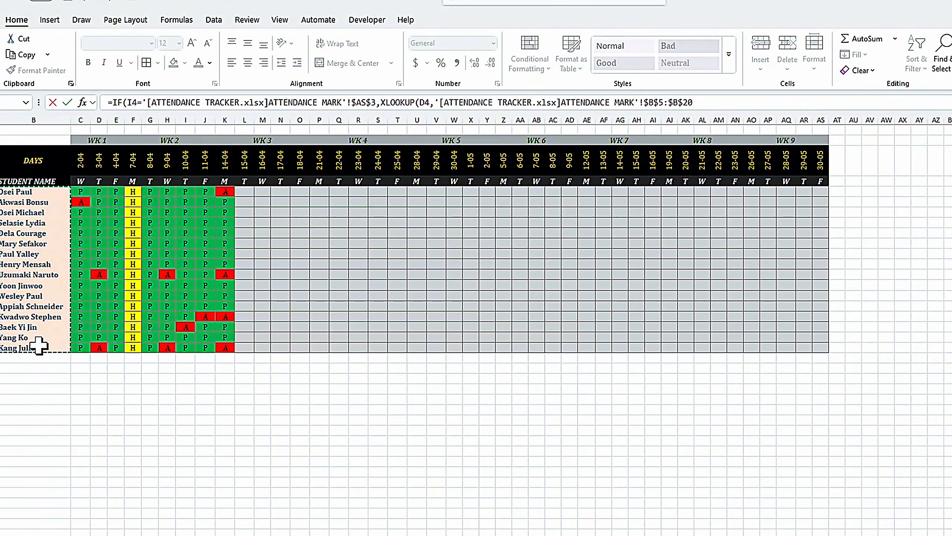
text(,)
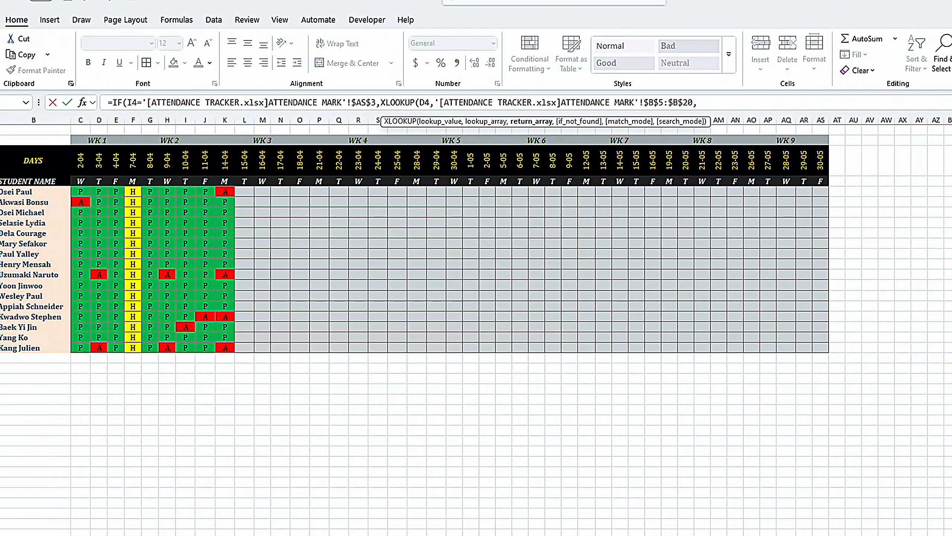
Finish the XLOOKUP with return array 'STUDENT ATTENDANCE RECORDS'!$C$4:$C$19 and "" if not found, accepting the suggested formula correction
key(ctrl+Page_Down)
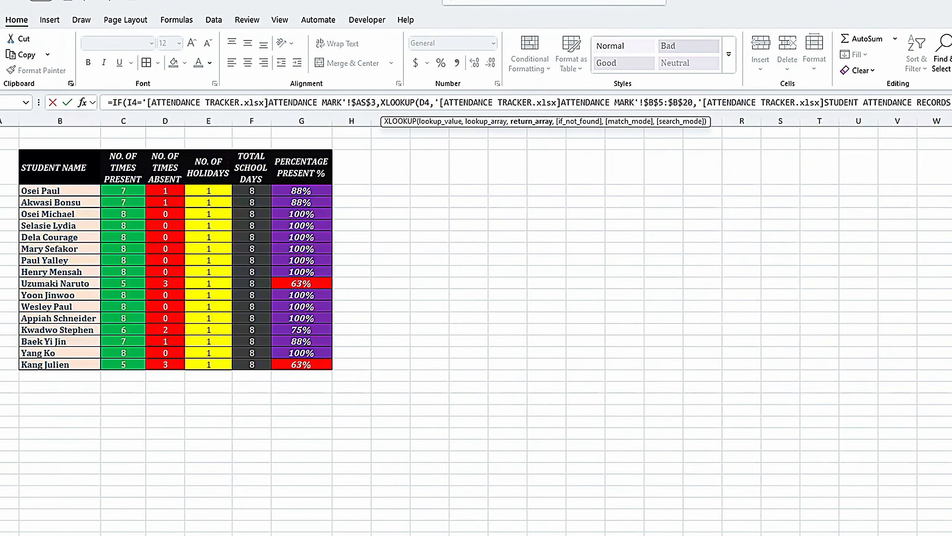
click(124, 191)
drag(124, 193, 138, 361)
text(,)
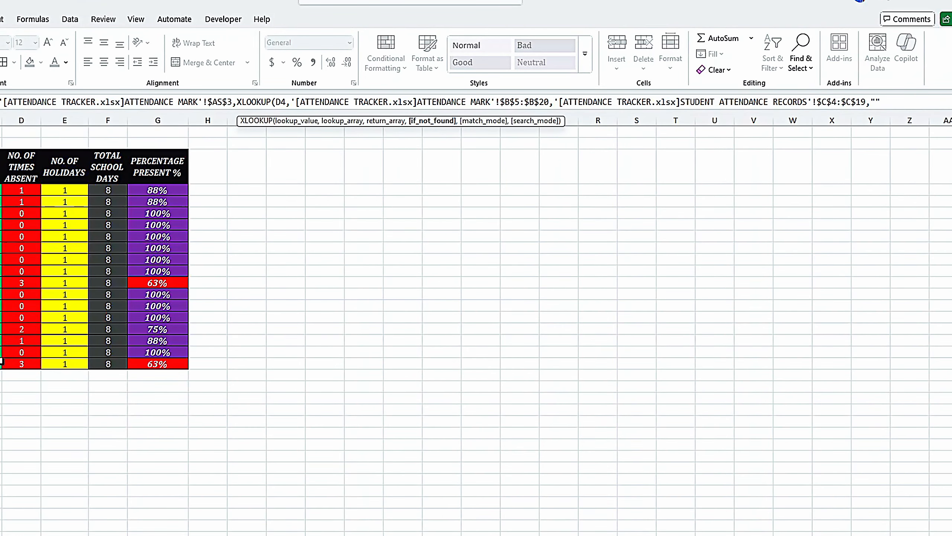
text(""))
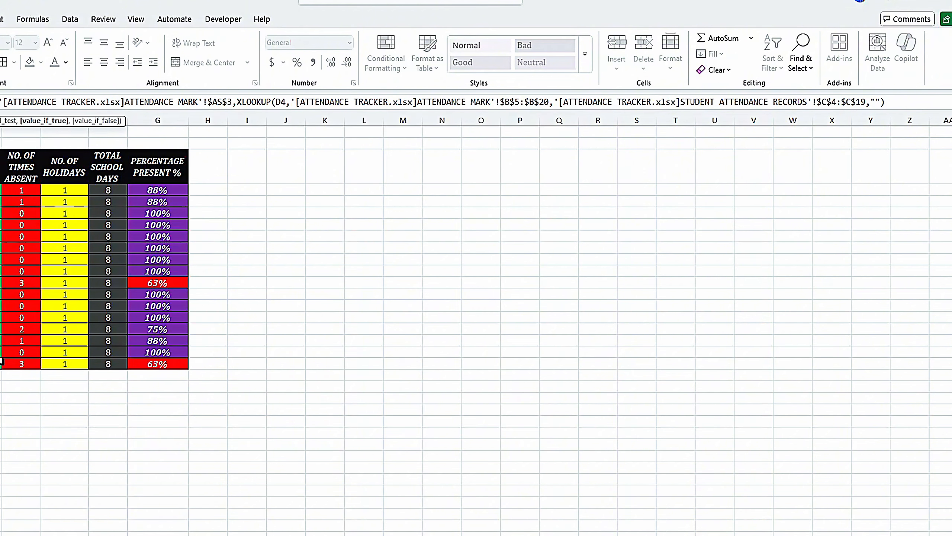
key(Return)
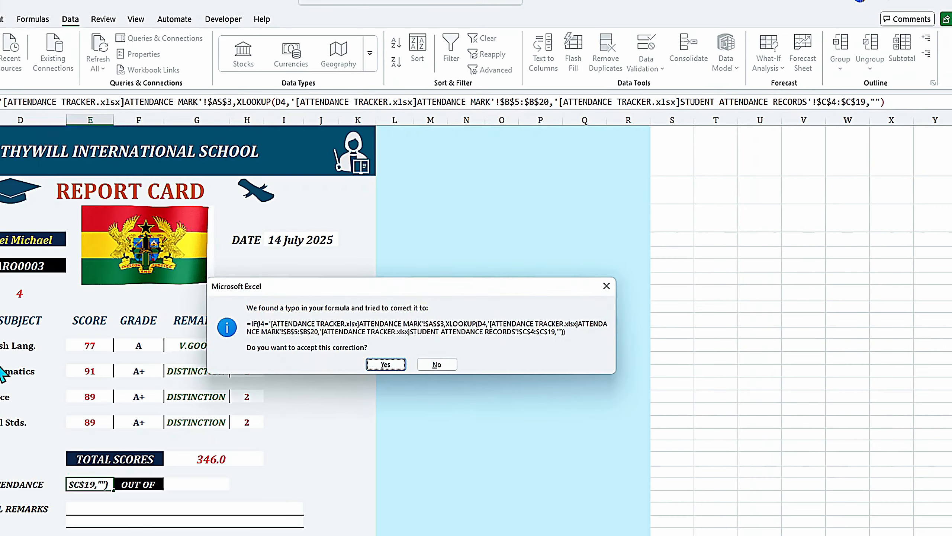
click(379, 365)
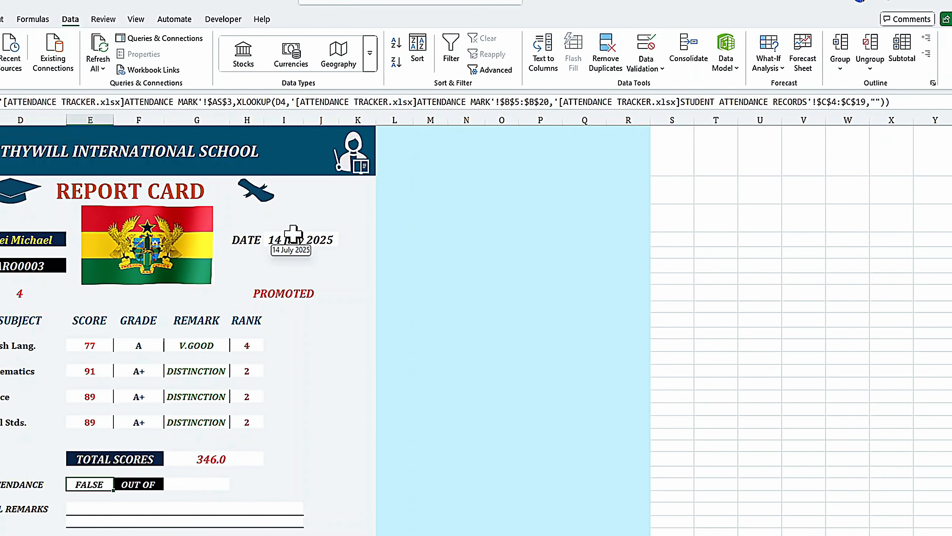
Add "" as the value if false to the TOTAL ATTENDANCE cell's IF formula
click(890, 100)
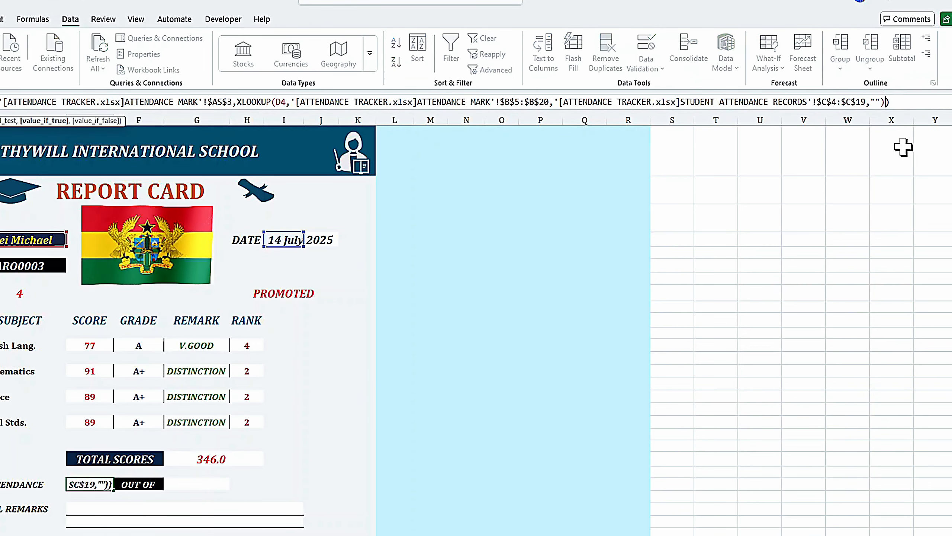
text(,"")
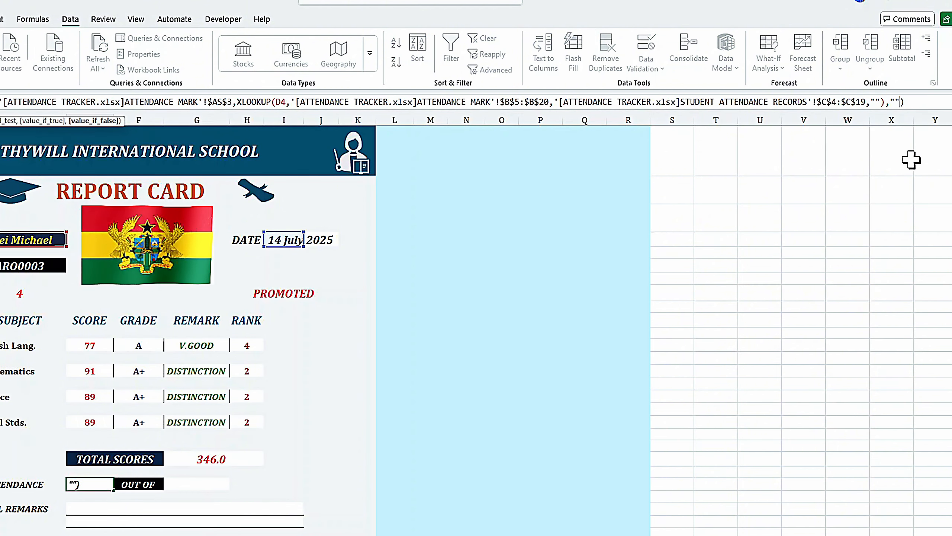
key(Return)
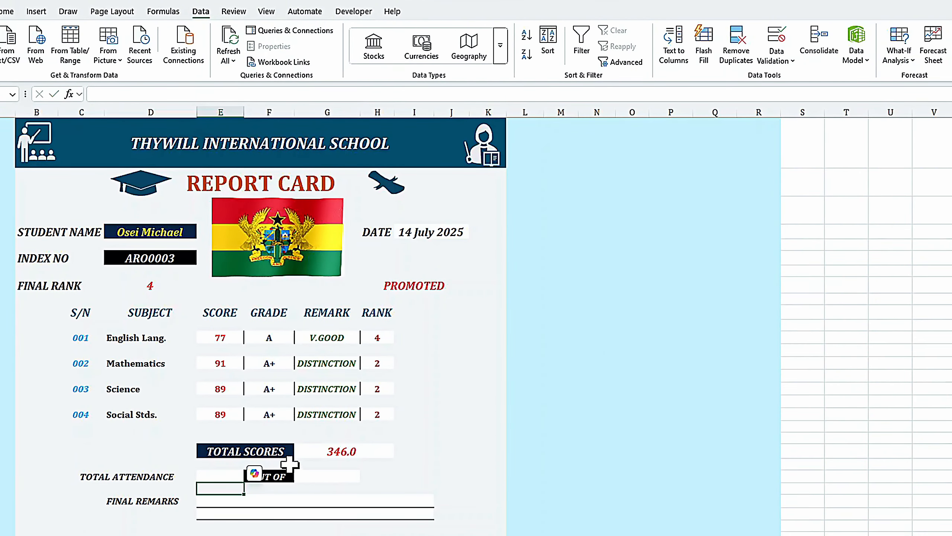
click(234, 476)
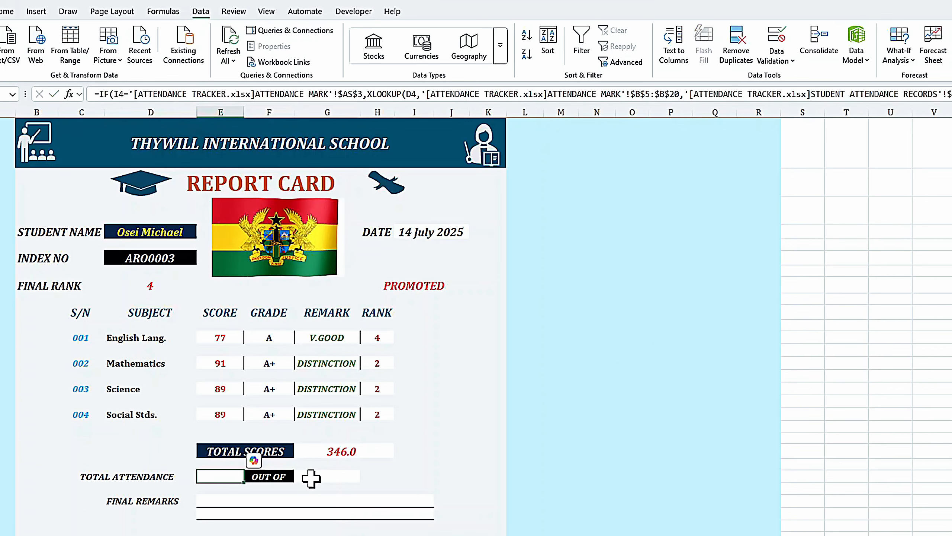
Start an IF formula in the cell beside OUT OF testing whether I4 equals $AS$3 on the tracker's ATTENDANCE MARK sheet
click(309, 474)
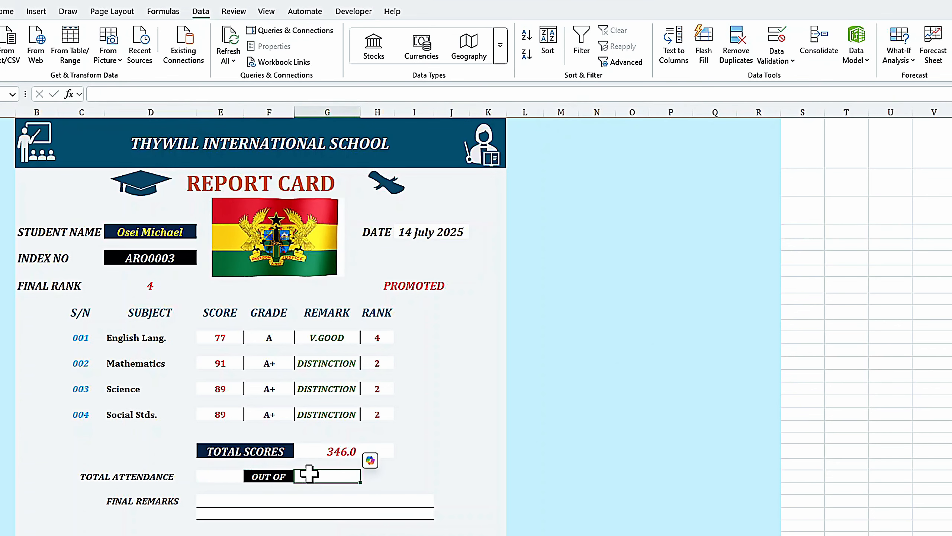
click(129, 93)
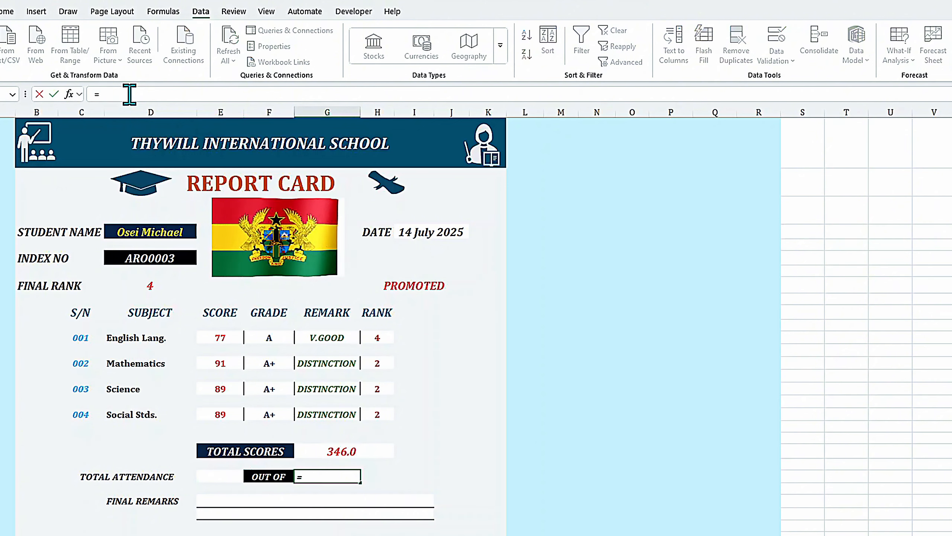
text(=IF()
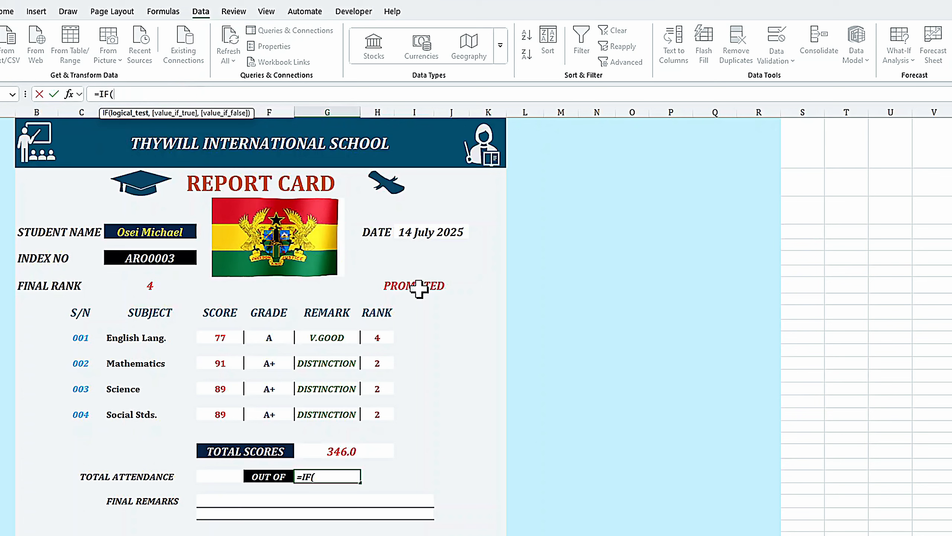
click(408, 231)
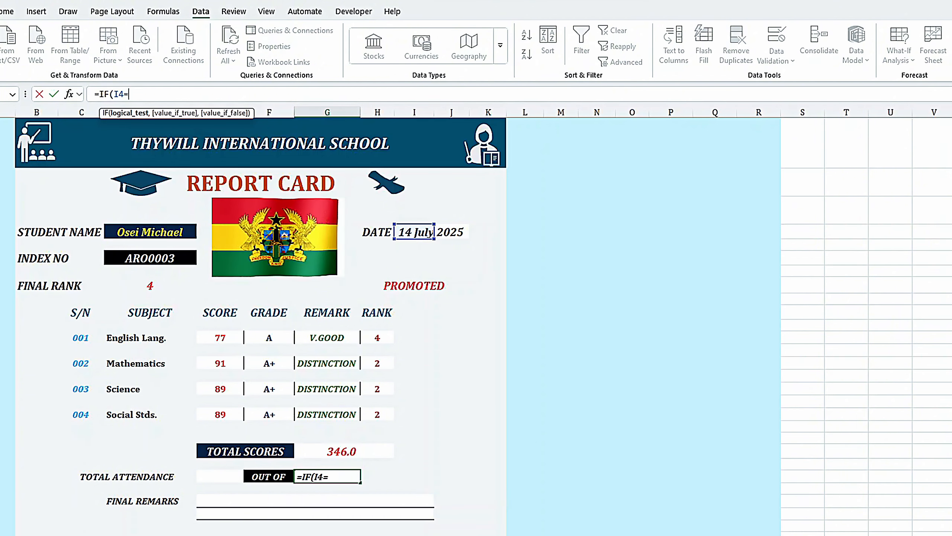
mouse_move(590, 535)
click(718, 533)
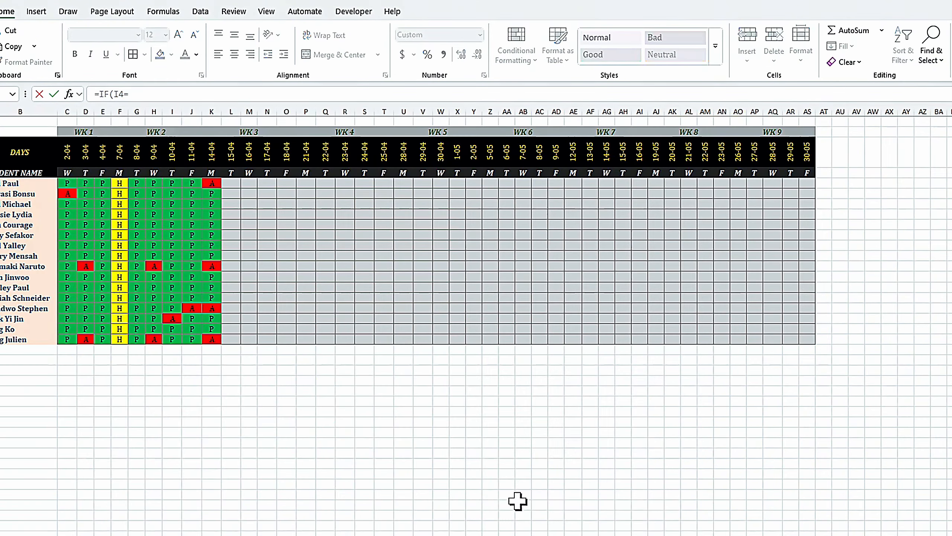
click(808, 155)
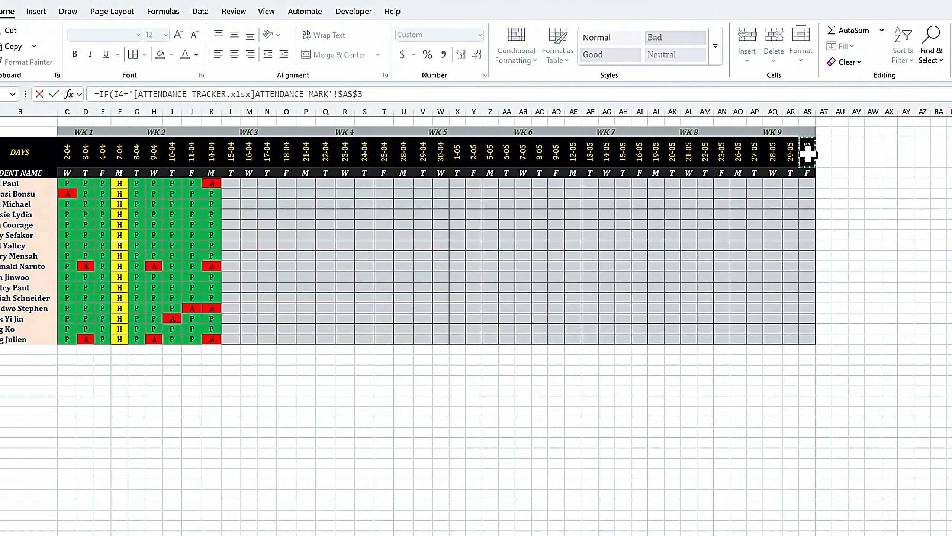
text(,)
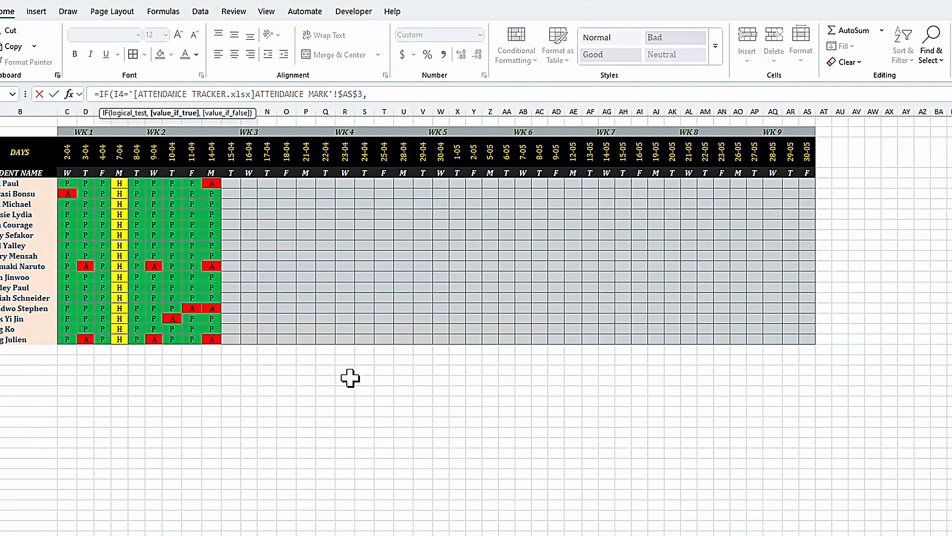
Complete the OUT OF formula with 'STUDENT ATTENDANCE RECORDS'!$F$4 as the value if true and "" as the value if false
key(ctrl+Page_Down)
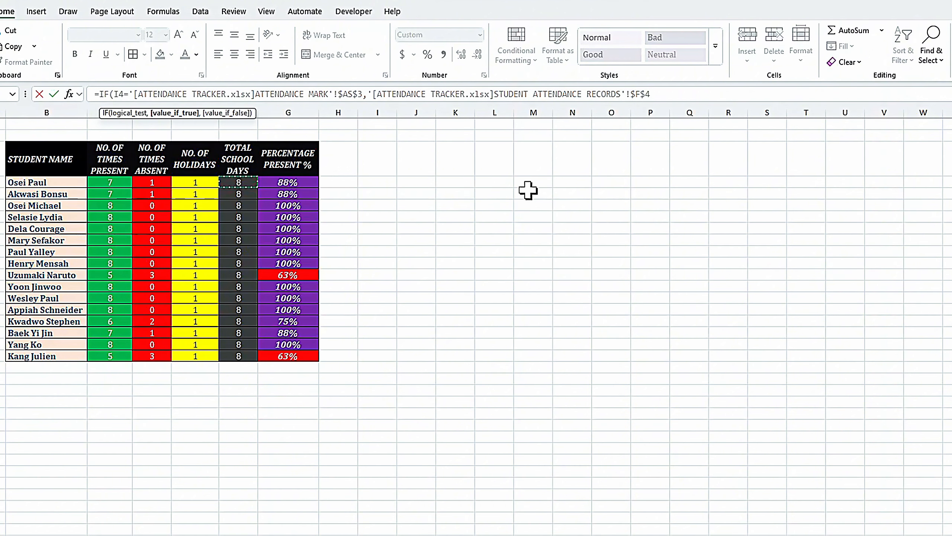
text(,)
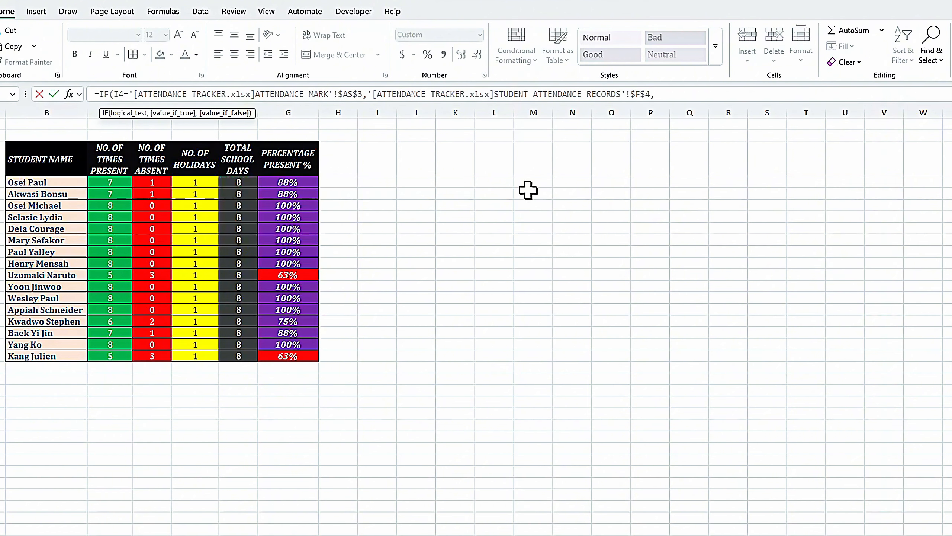
text(""))
key(Return)
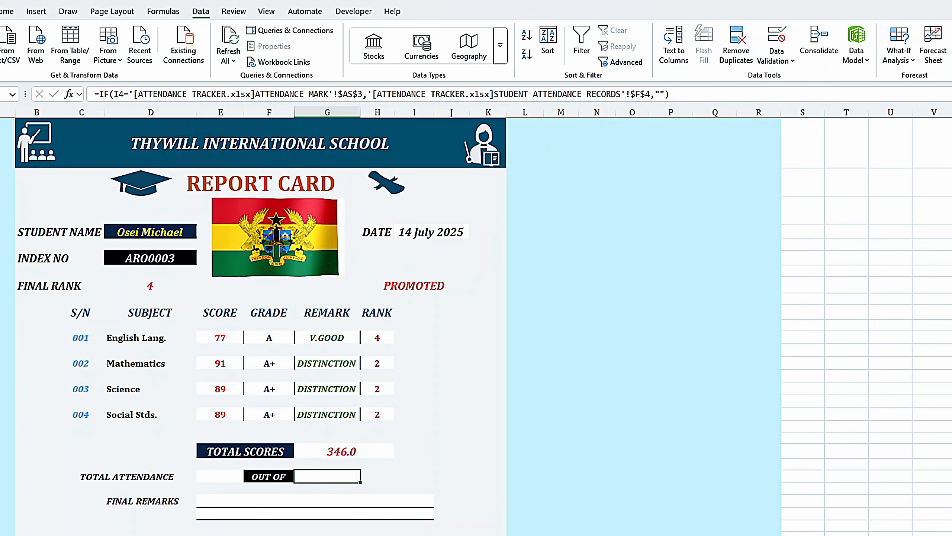
Replace the report card's DATE formula with the fixed date 05/30/2025 to test the attendance formulas
click(765, 508)
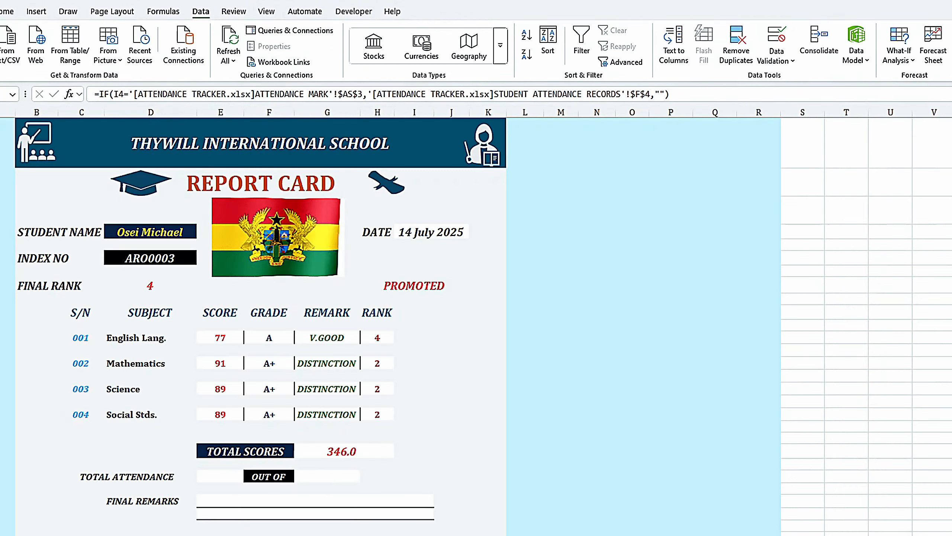
click(494, 510)
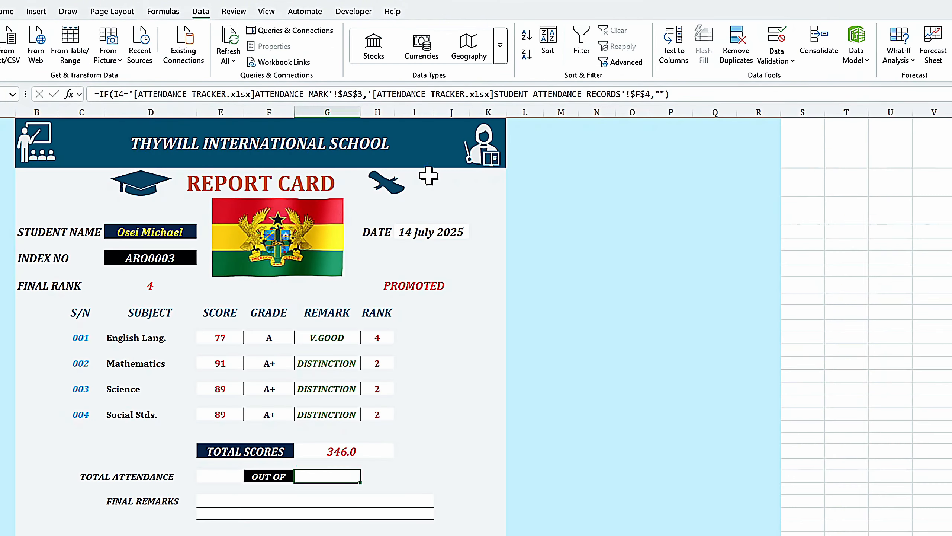
click(409, 231)
click(159, 93)
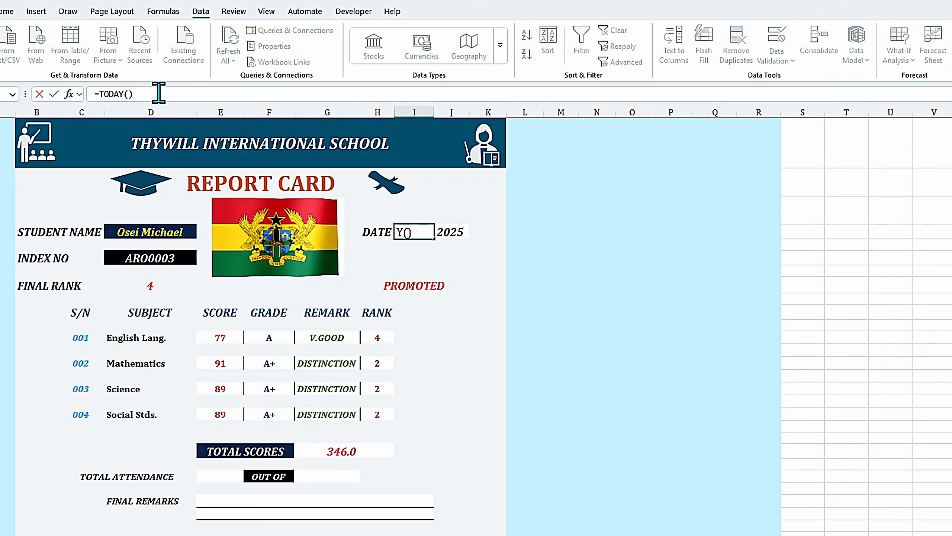
key(BackSpace)
key(BackSpace)
key(BackSpace)
key(BackSpace)
key(BackSpace)
key(BackSpace)
key(BackSpace)
key(BackSpace)
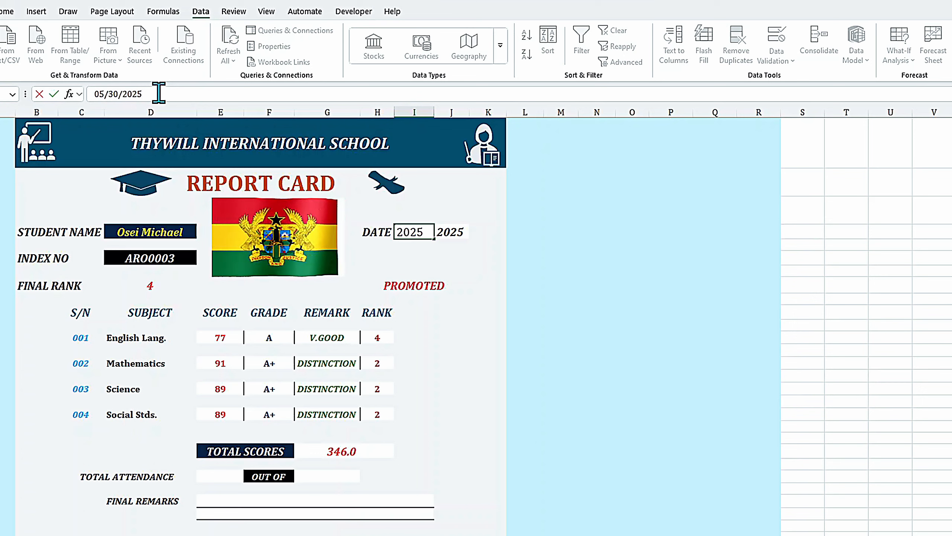
key(Return)
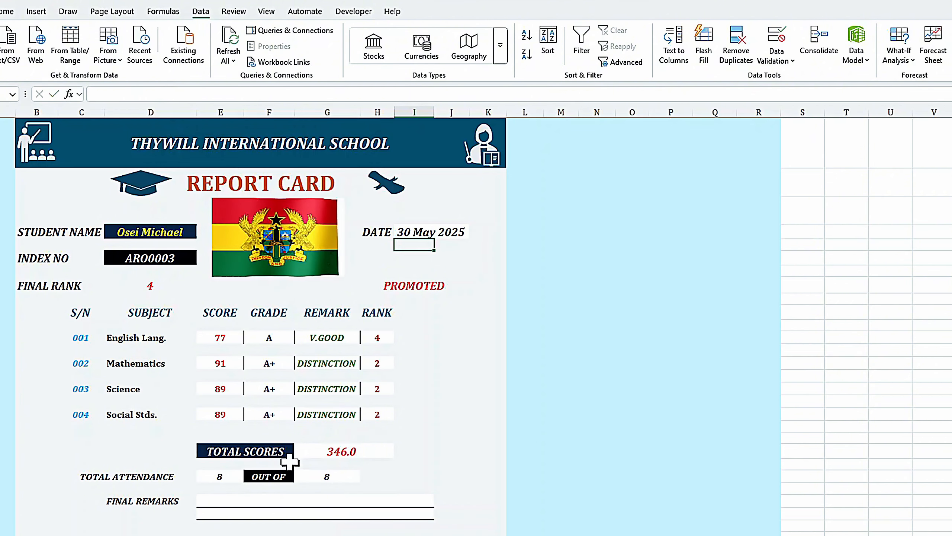
Check the dates and student attendance totals on the ATTENDANCE TRACKER workbook's sheets, and return to the report card
mouse_move(589, 535)
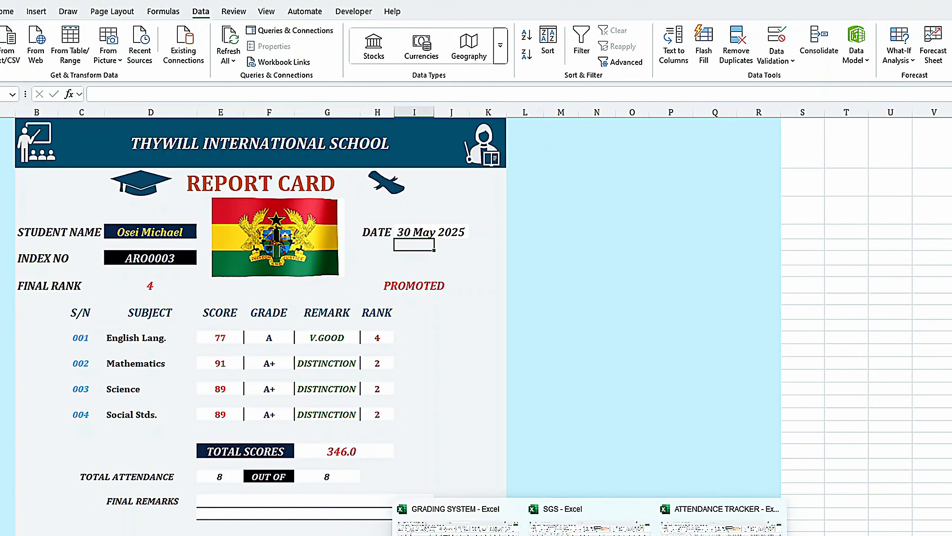
click(720, 524)
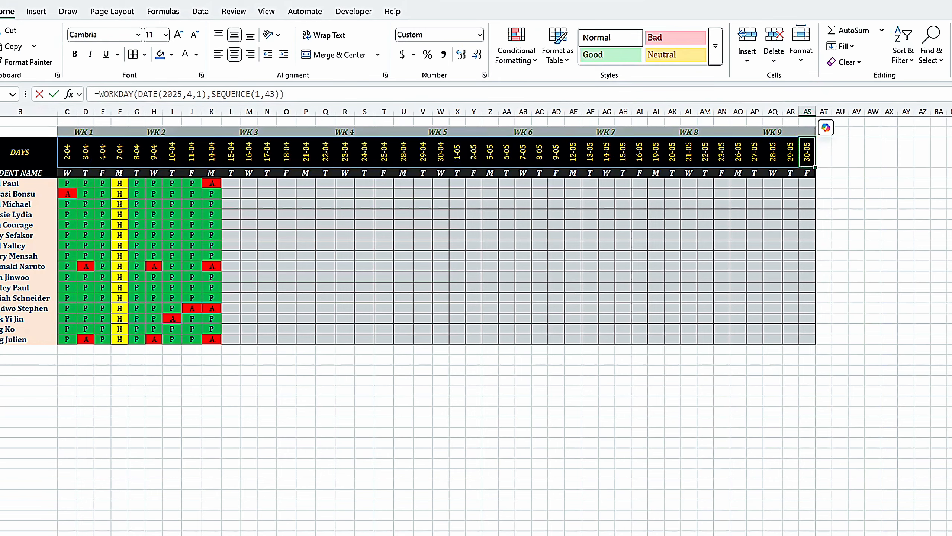
click(4, 535)
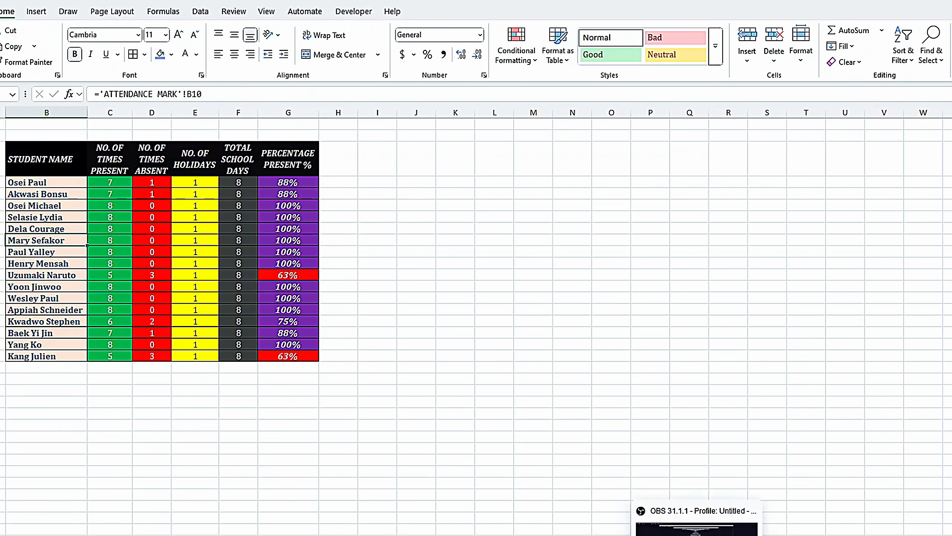
mouse_move(589, 535)
click(455, 528)
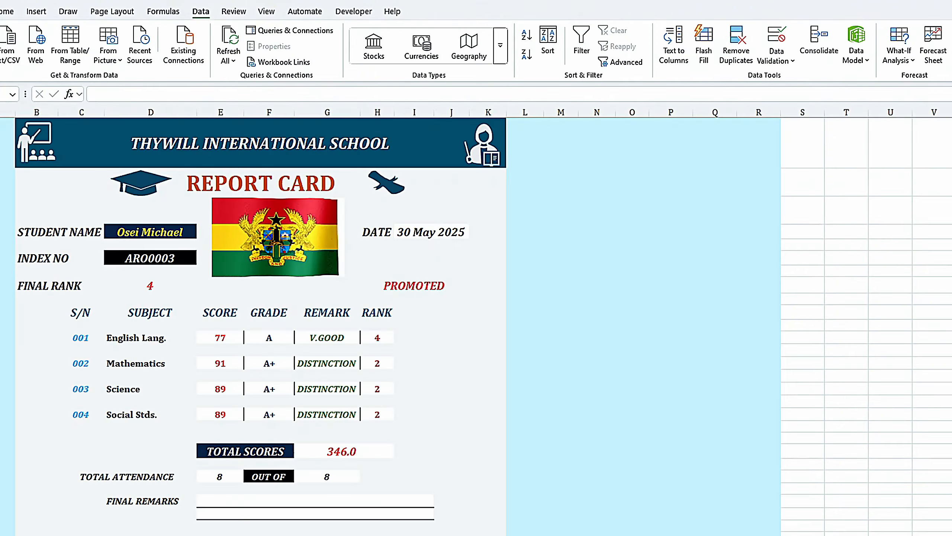
Choose another student in the report card's STUDENT NAME dropdown, and replace that choice with a second student to test the lookups
click(151, 237)
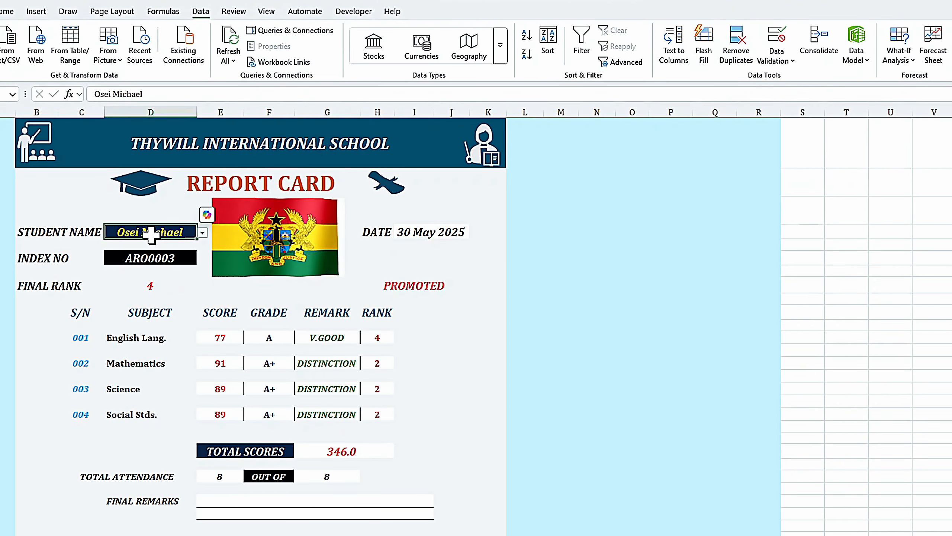
text(PAU)
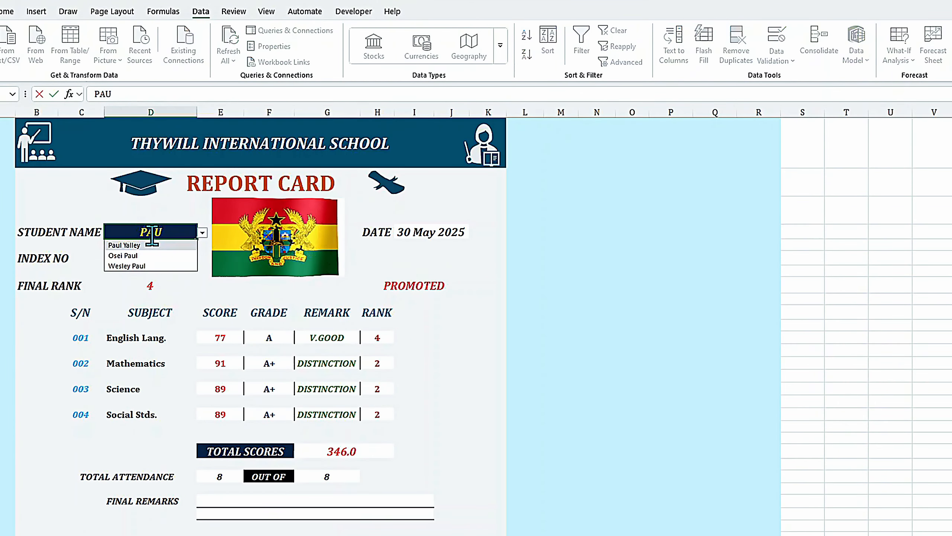
click(150, 244)
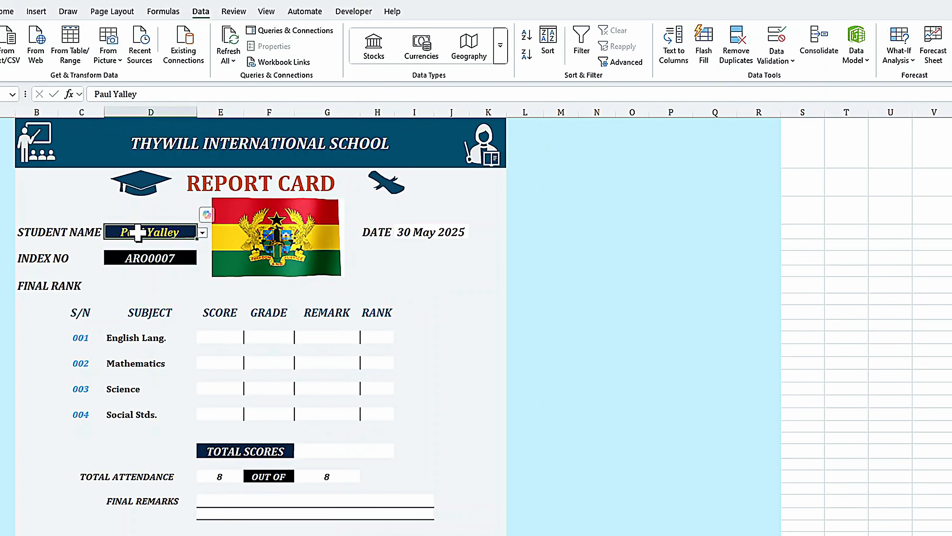
text(OSE)
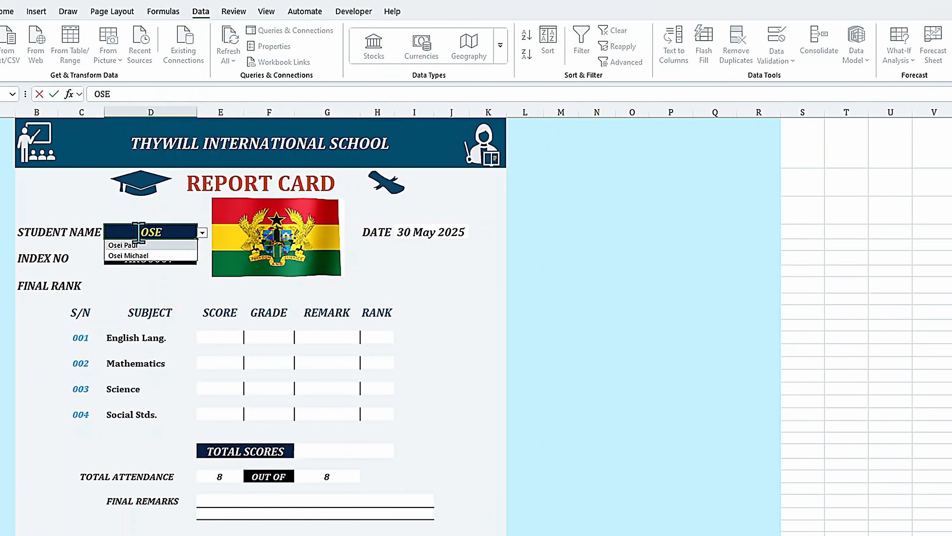
key(Tab)
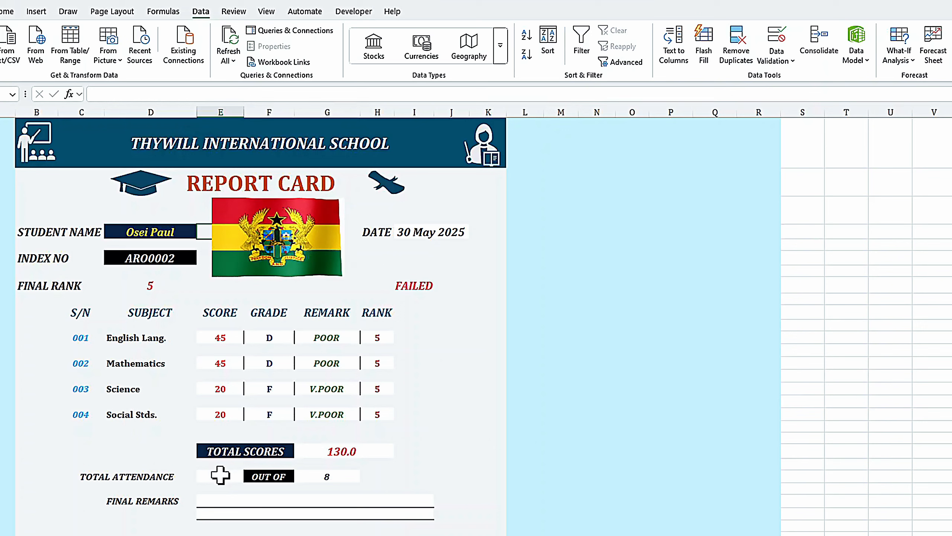
Replace the fixed date in the report card's DATE cell with the formula =TODAY()
click(424, 232)
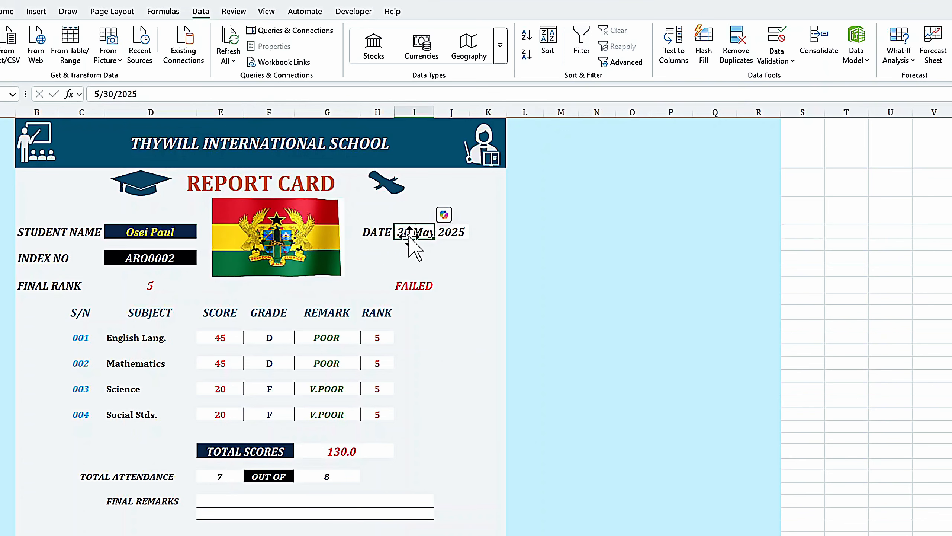
text(=TODSA)
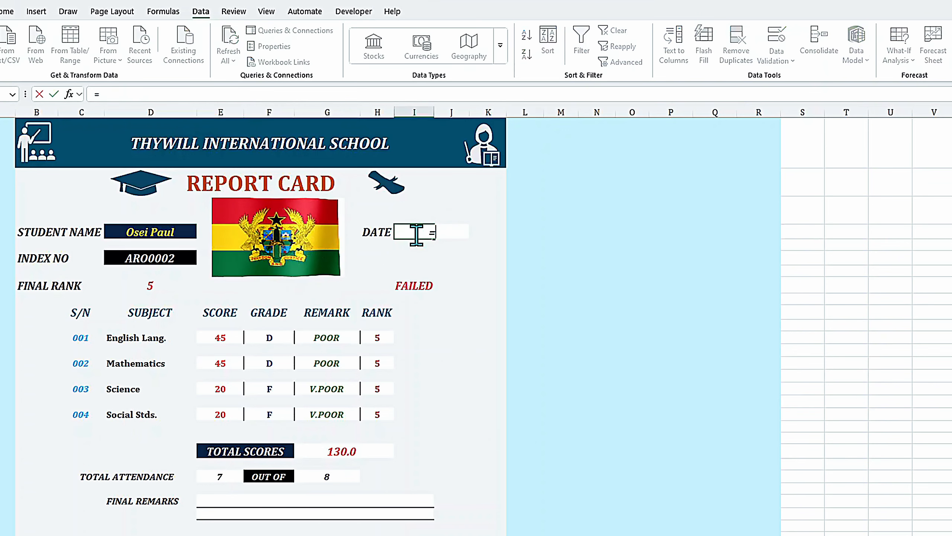
key(BackSpace)
key(BackSpace)
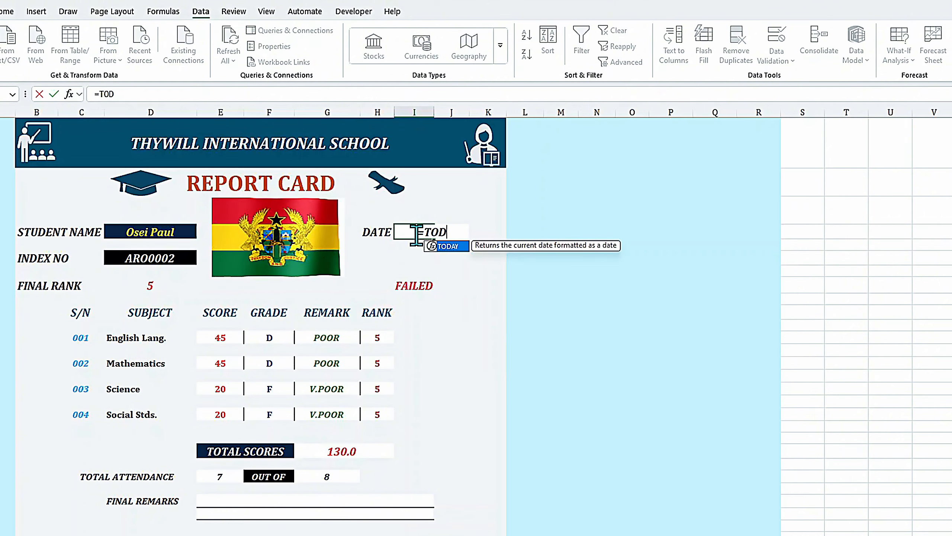
text(AY)
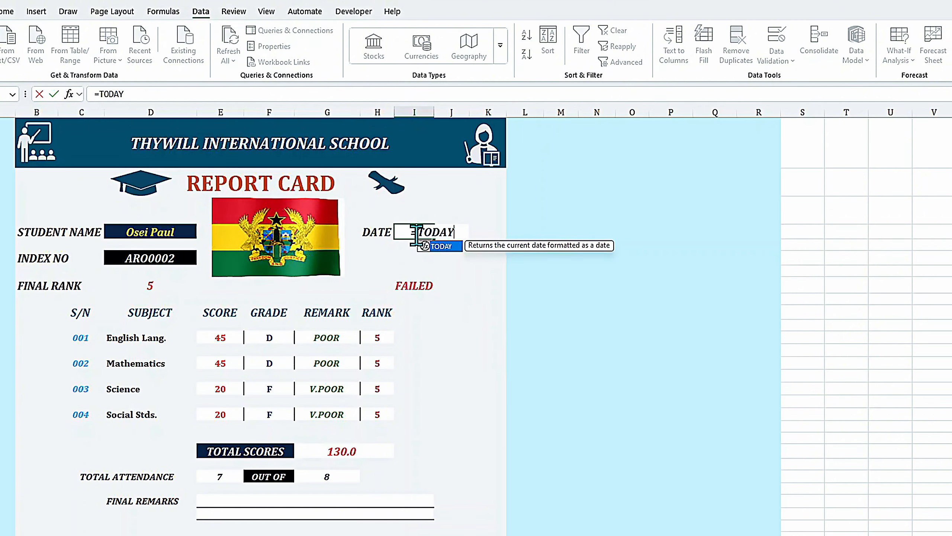
text(())
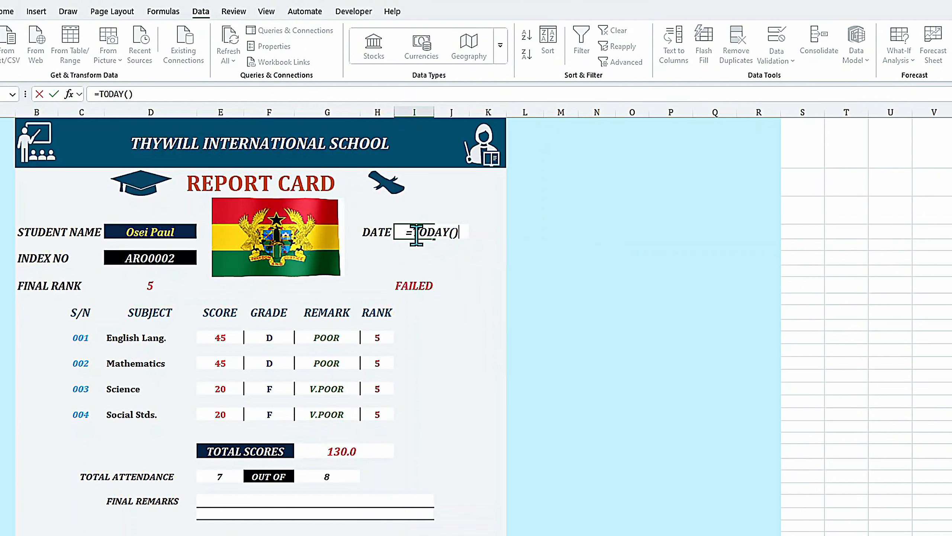
key(Return)
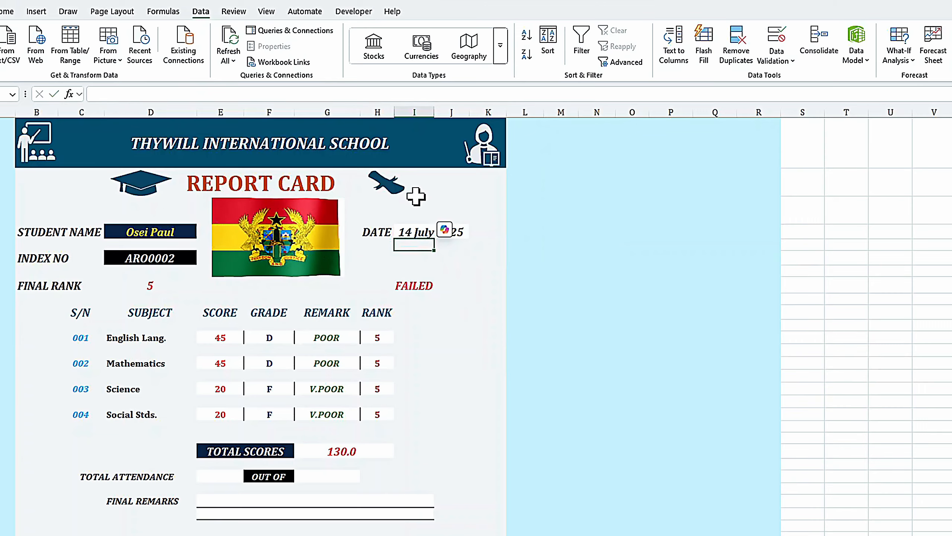